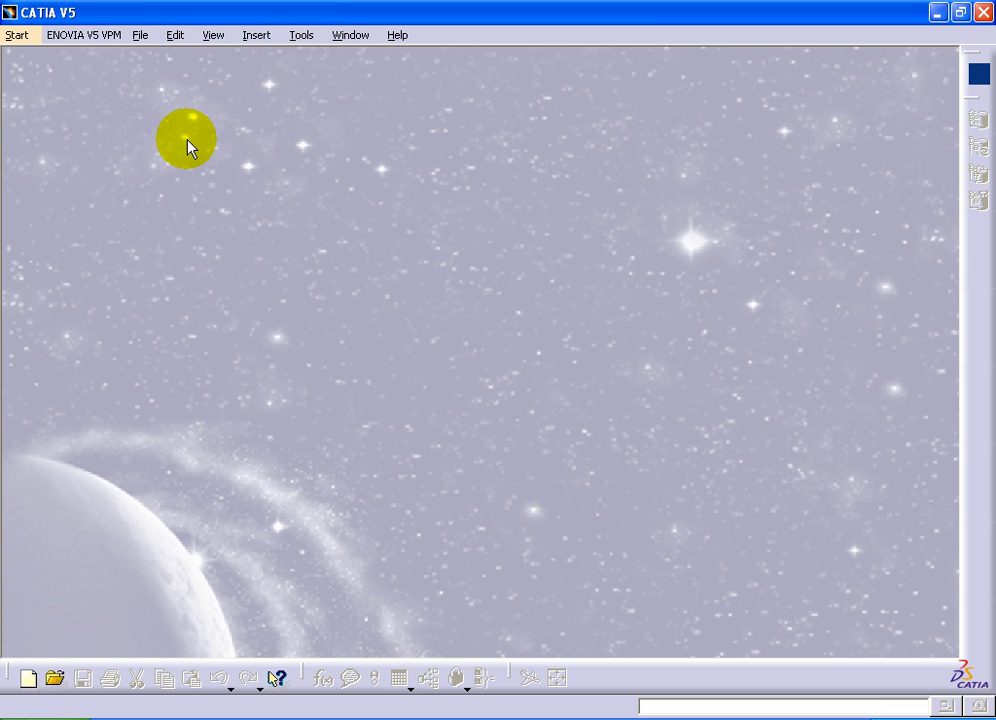
# Step: Start a new Part Design part and open a sketch on the xy plane
pyautogui.click(17, 35)
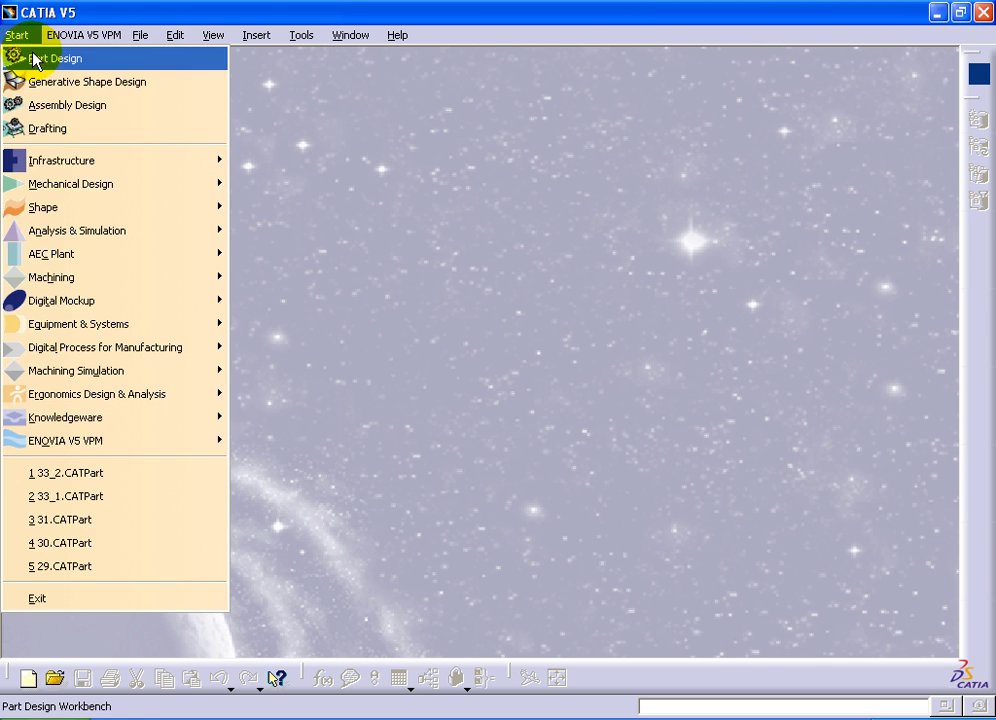
pyautogui.click(34, 58)
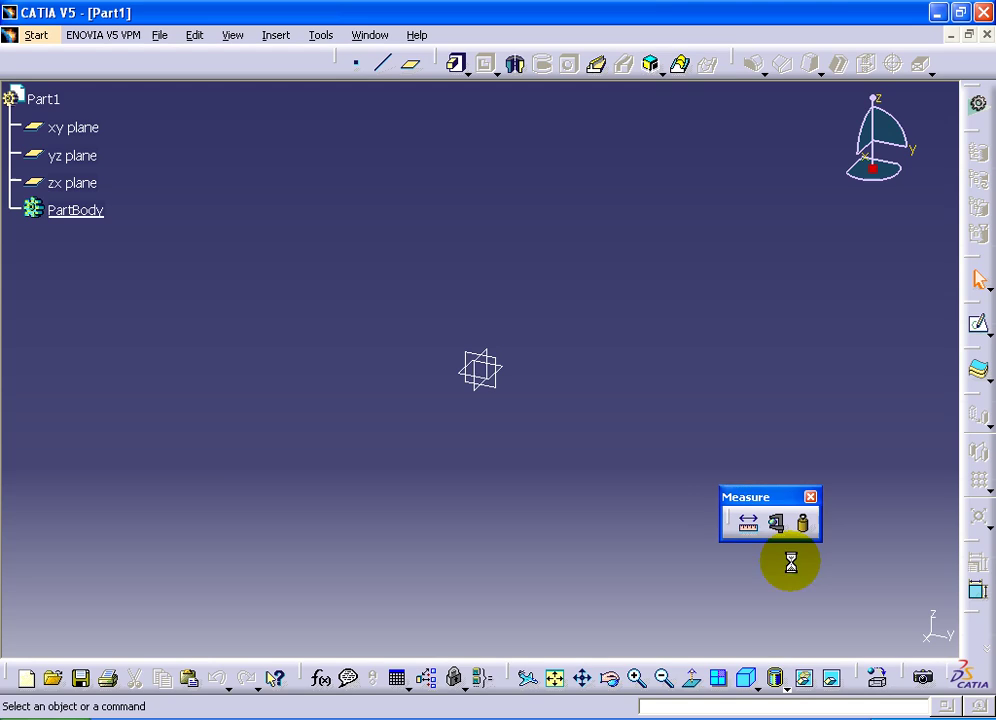
pyautogui.click(502, 367)
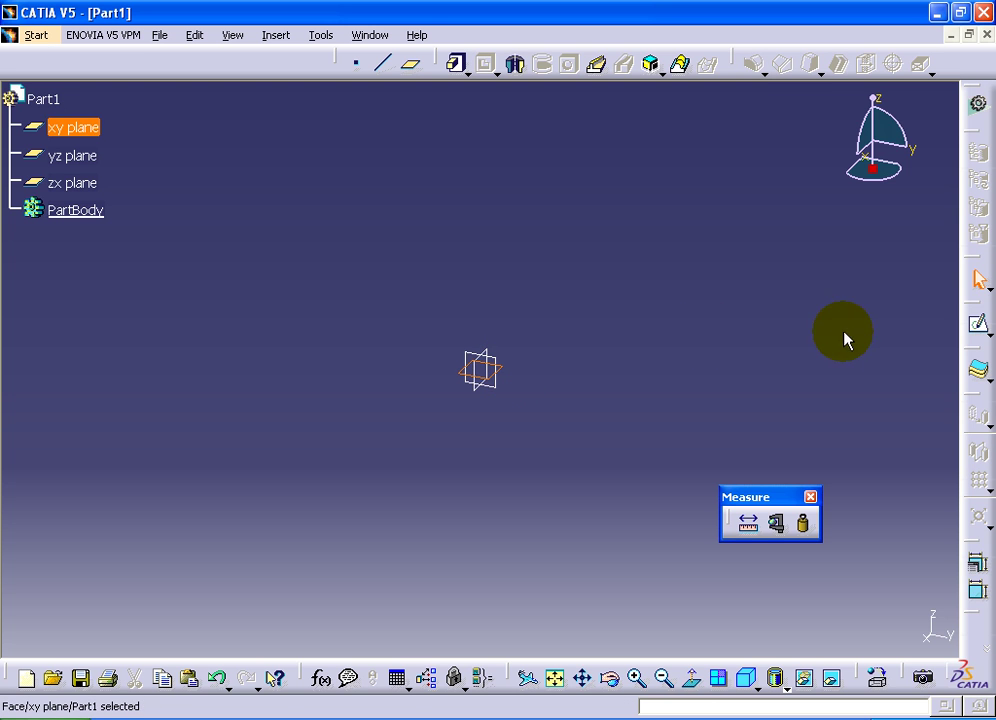
pyautogui.click(979, 327)
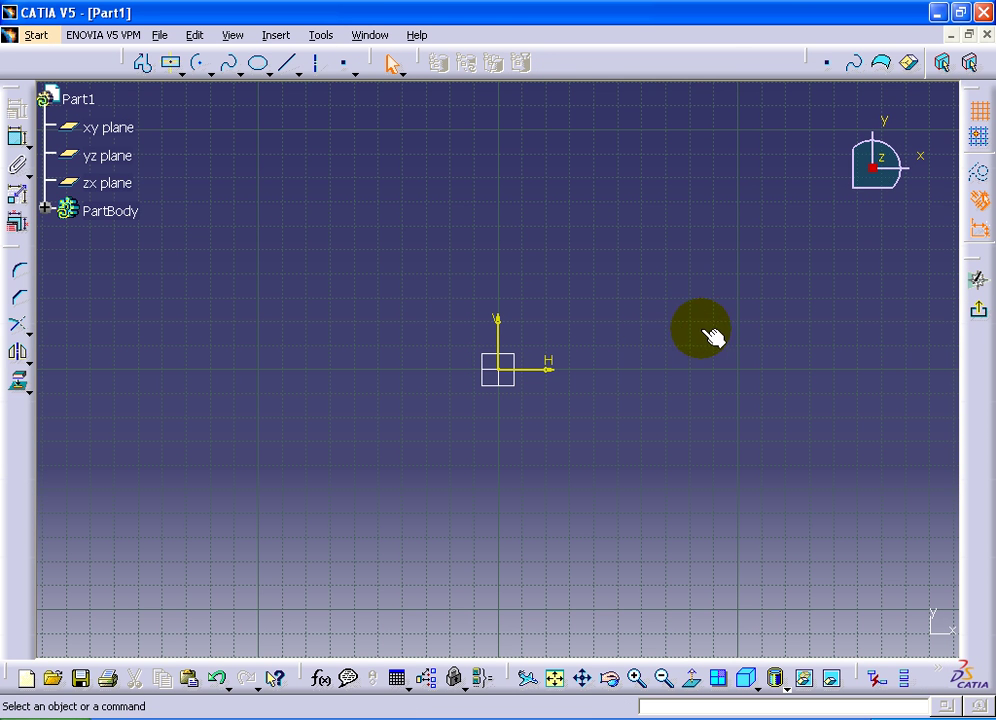
# Step: Draw an L-shaped profile from the origin and round its corner with a 12 mm radius
pyautogui.click(144, 63)
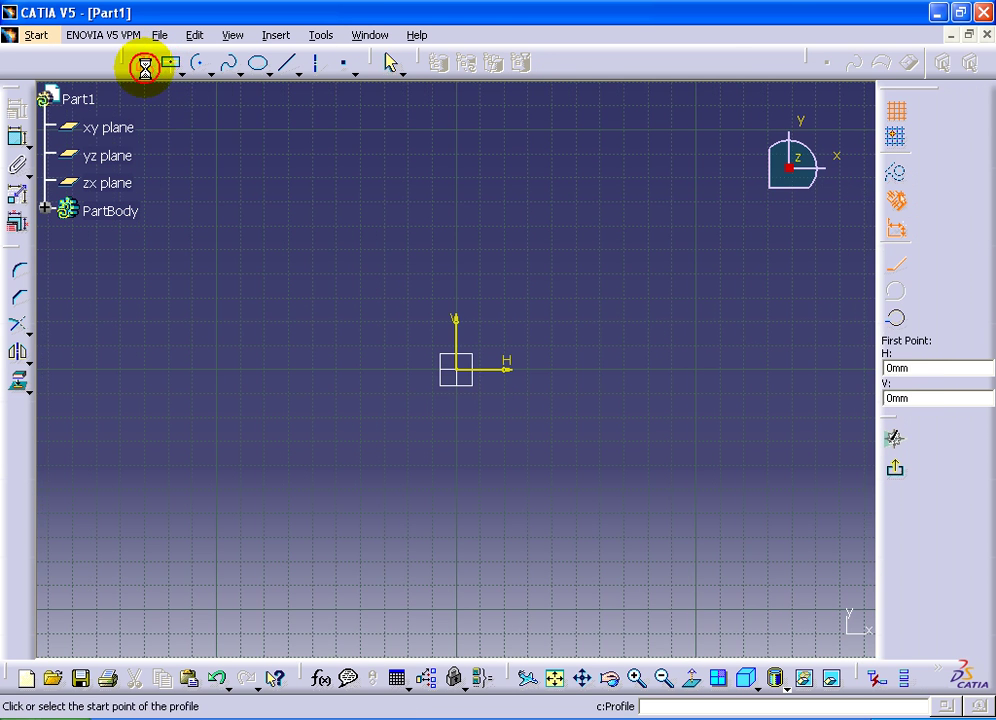
pyautogui.click(456, 372)
pyautogui.click(621, 370)
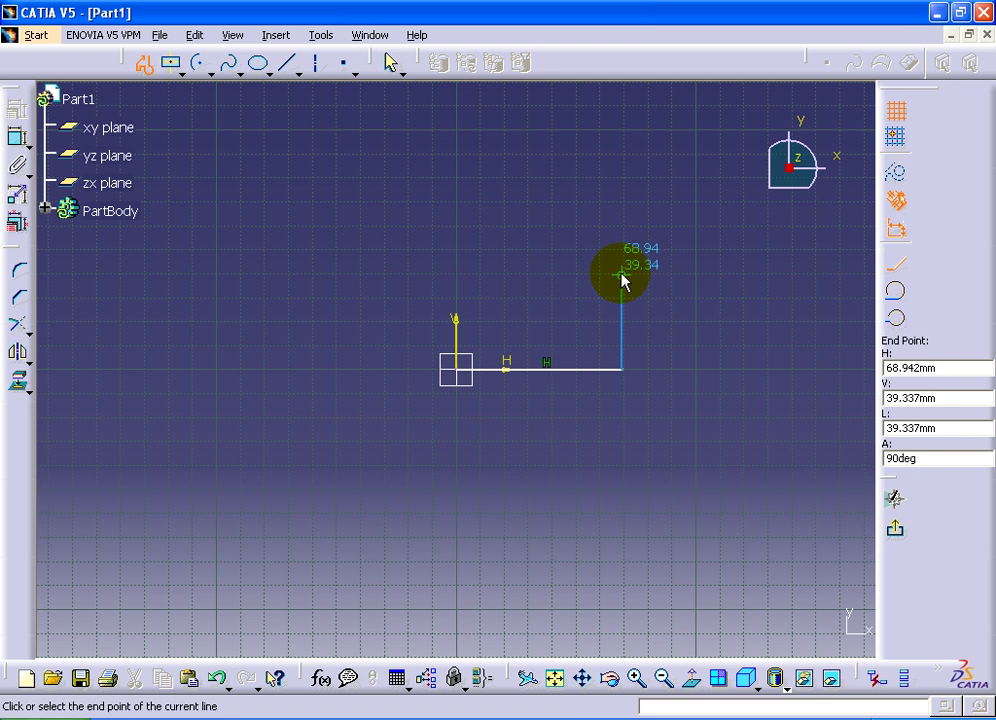
pyautogui.click(621, 273)
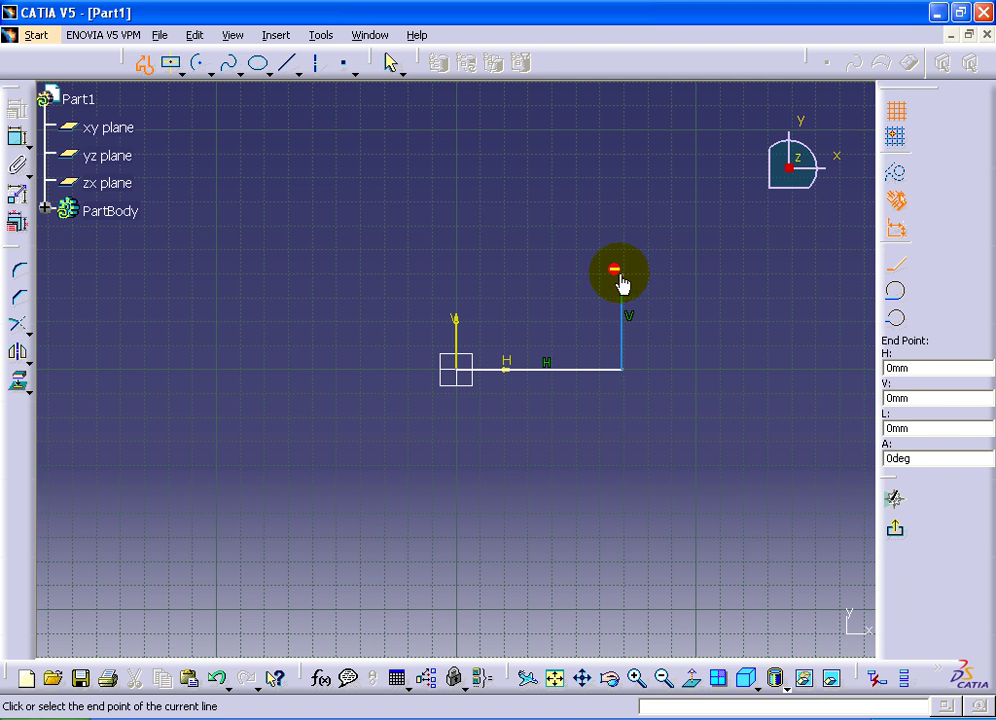
pyautogui.click(18, 281)
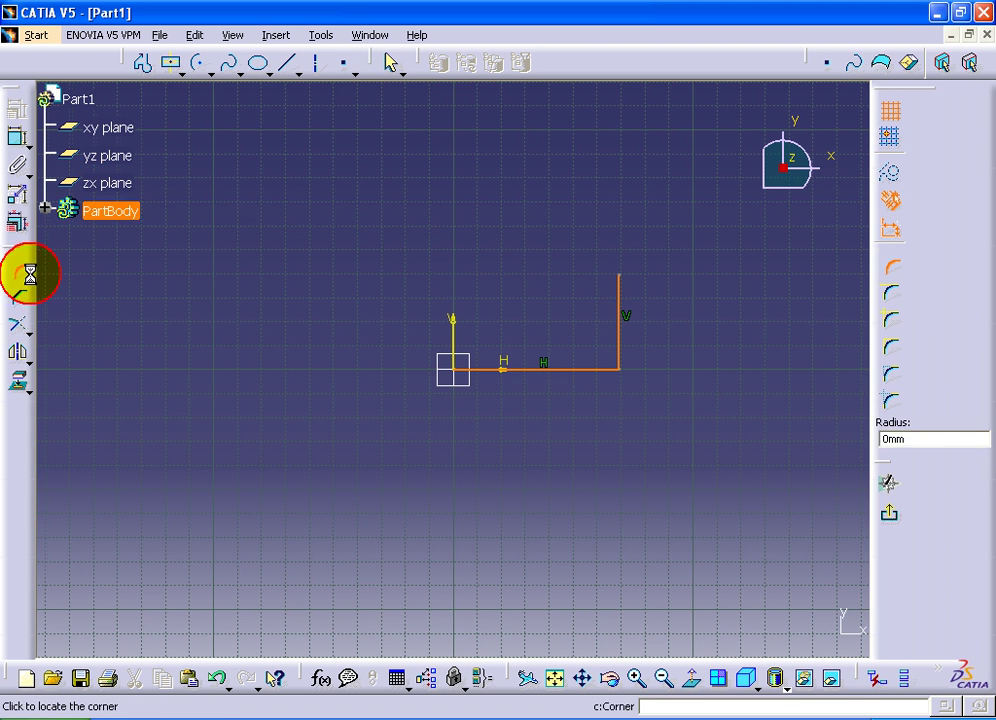
pyautogui.click(605, 362)
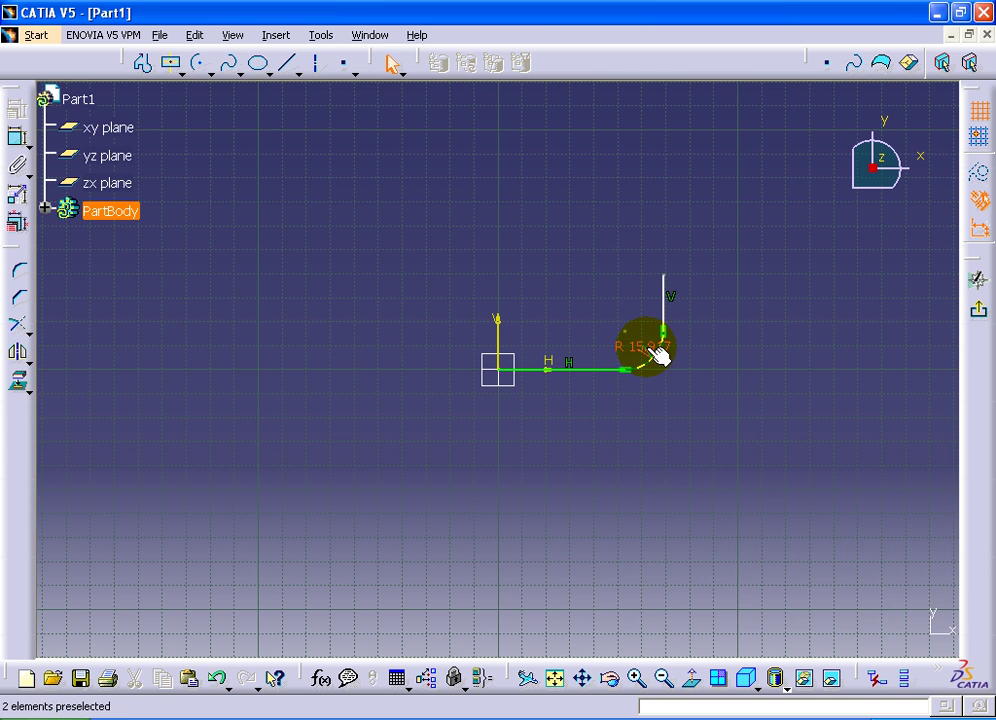
pyautogui.doubleClick(647, 347)
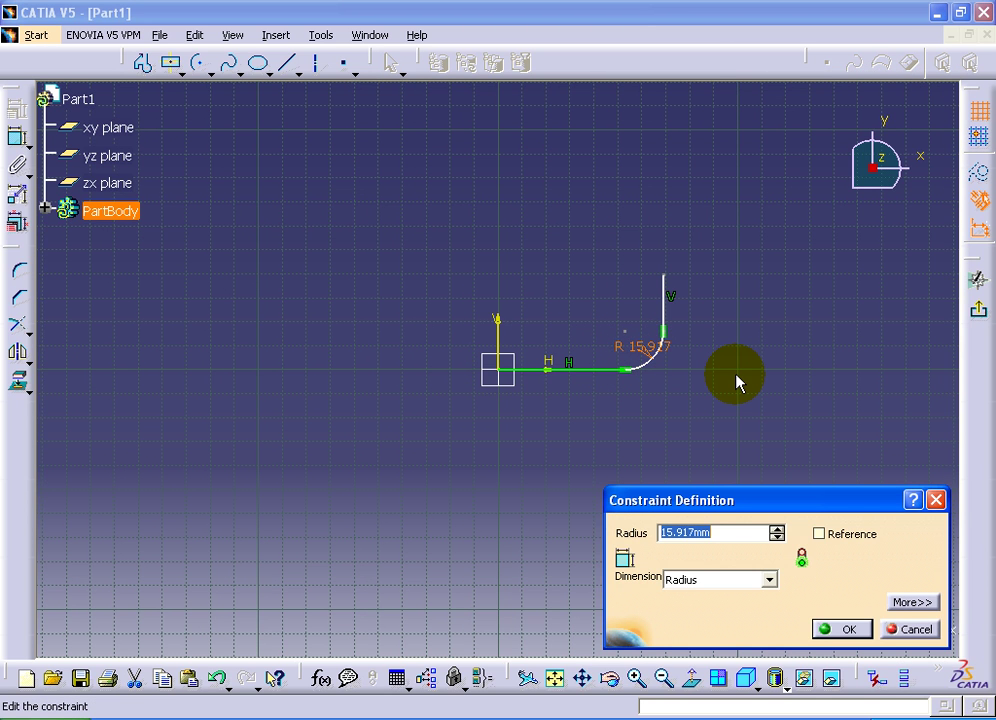
pyautogui.write('12')
pyautogui.press('Return')
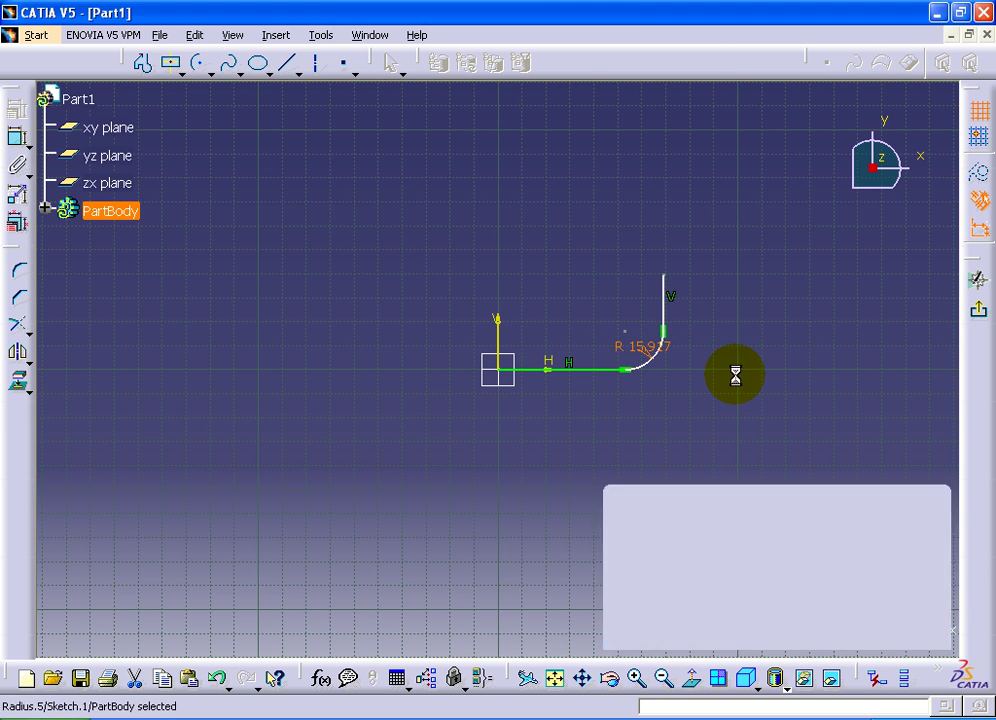
# Step: Dimension the vertical line against the horizontal line and set the height to 250 mm
pyautogui.click(17, 137)
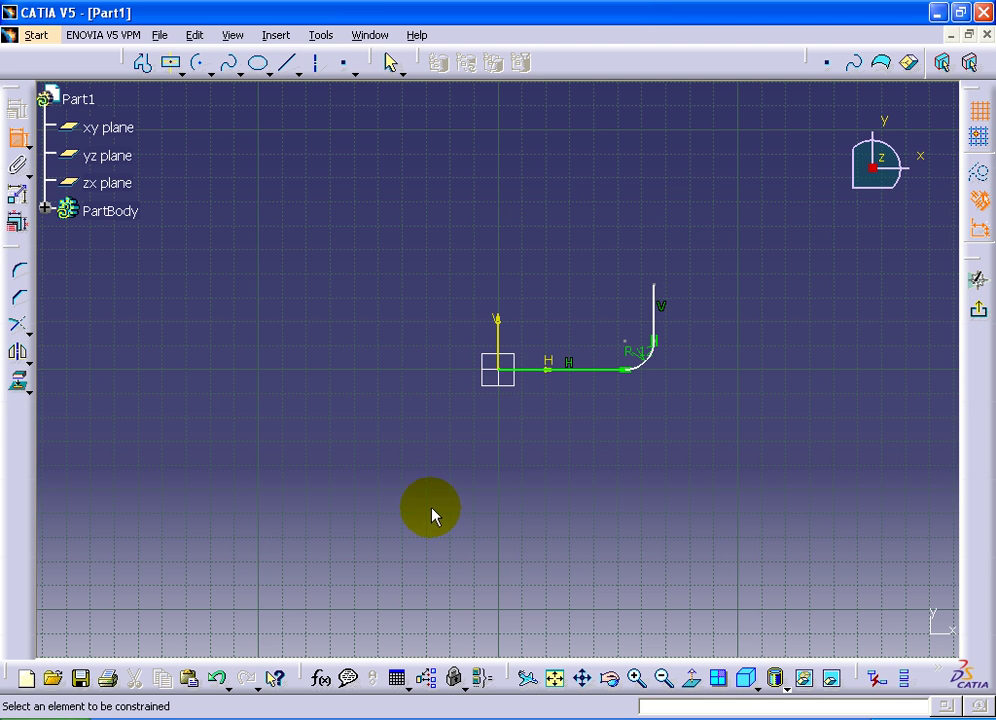
pyautogui.click(657, 294)
pyautogui.click(605, 371)
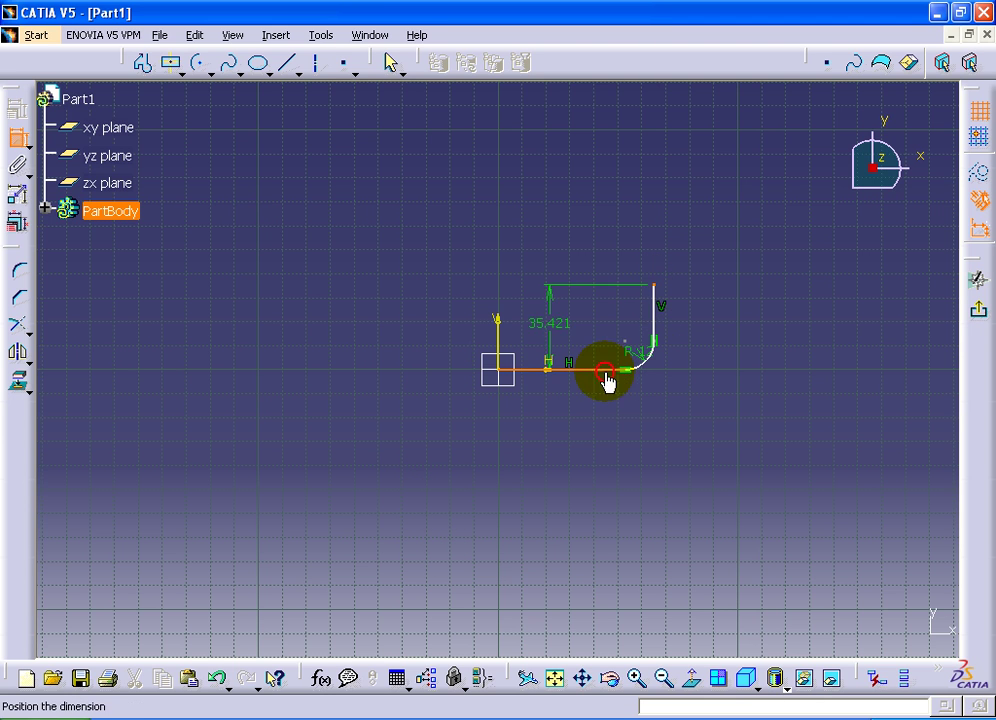
pyautogui.doubleClick(727, 347)
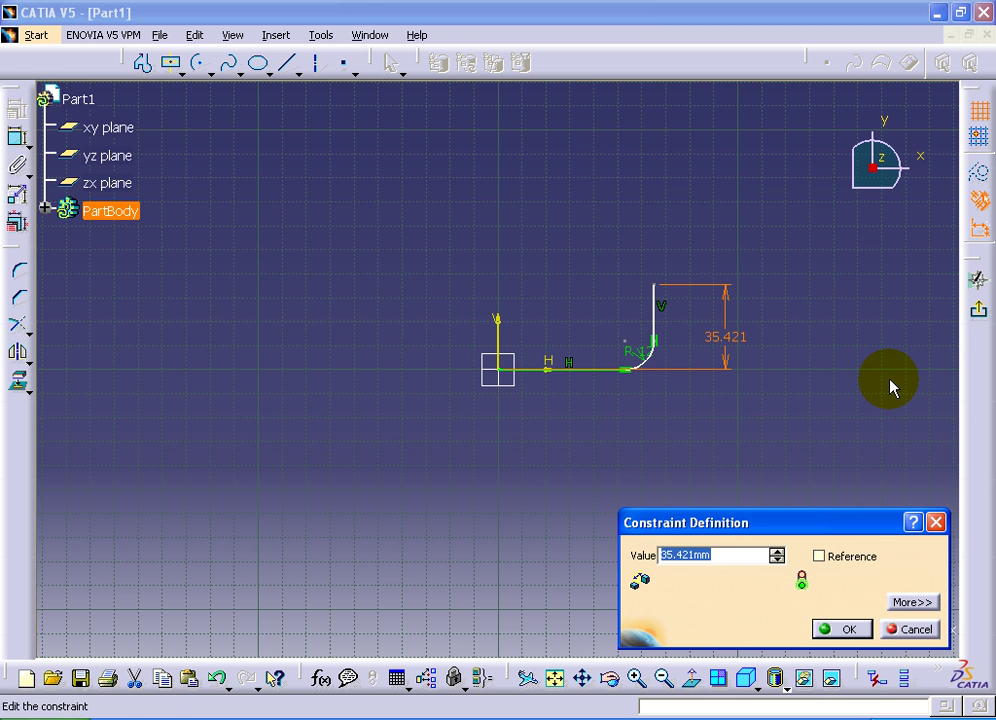
pyautogui.press('Return')
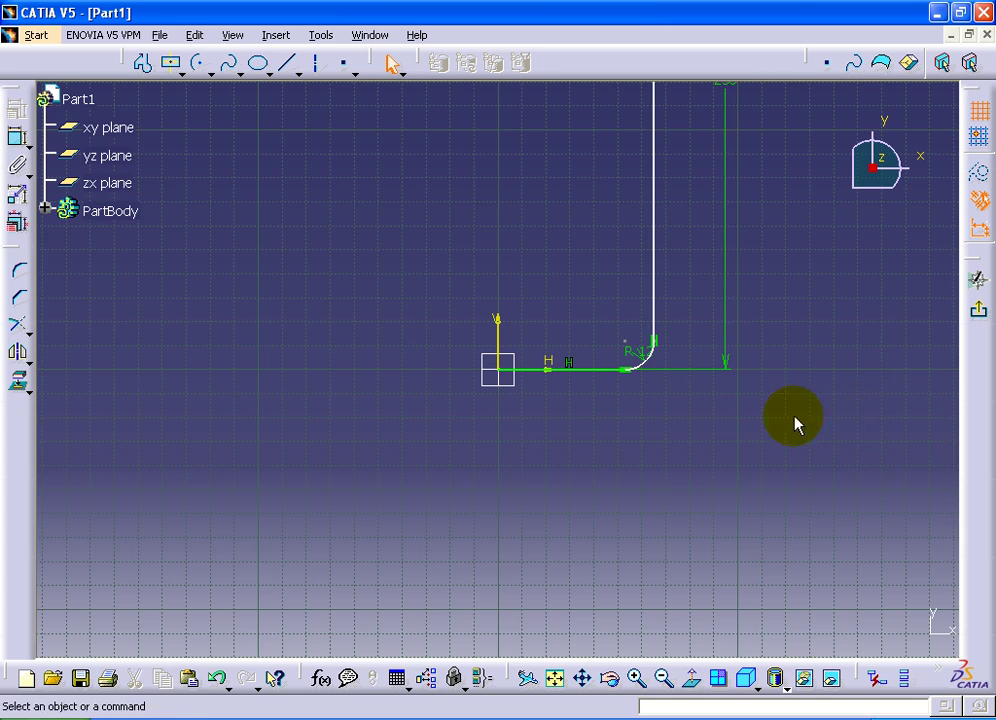
pyautogui.moveTo(795, 425); pyautogui.dragTo(722, 560, button='middle')
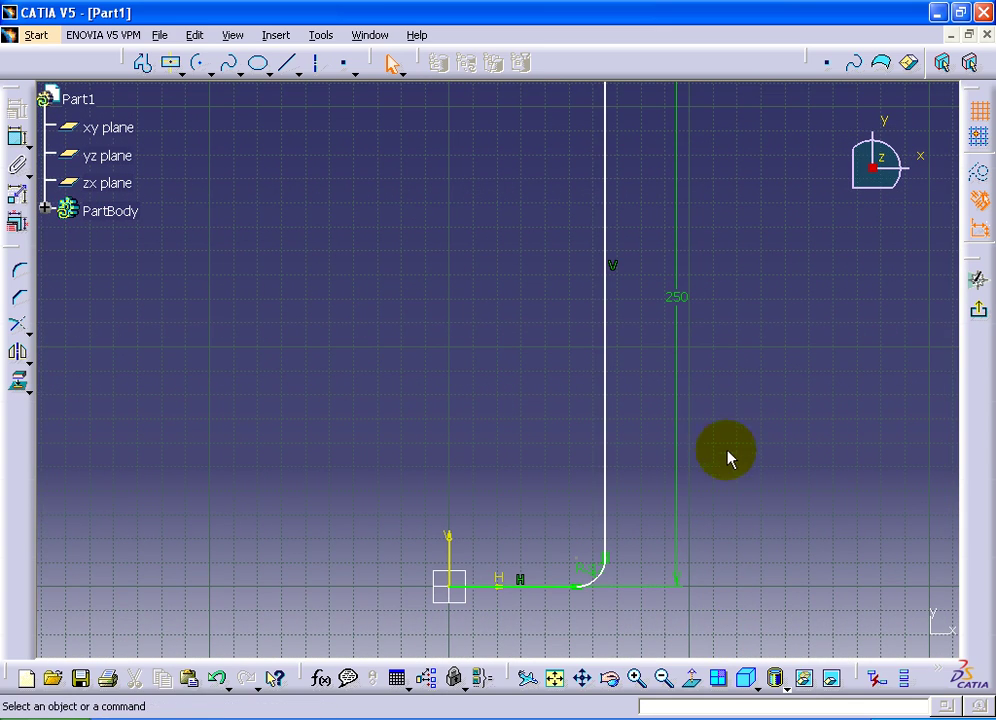
pyautogui.moveTo(727, 430)
pyautogui.keyDown('ctrl'); pyautogui.mouseDown(button='middle')
pyautogui.moveTo(733, 589)
pyautogui.moveTo(736, 577)
pyautogui.mouseUp(button='middle'); pyautogui.keyUp('ctrl')
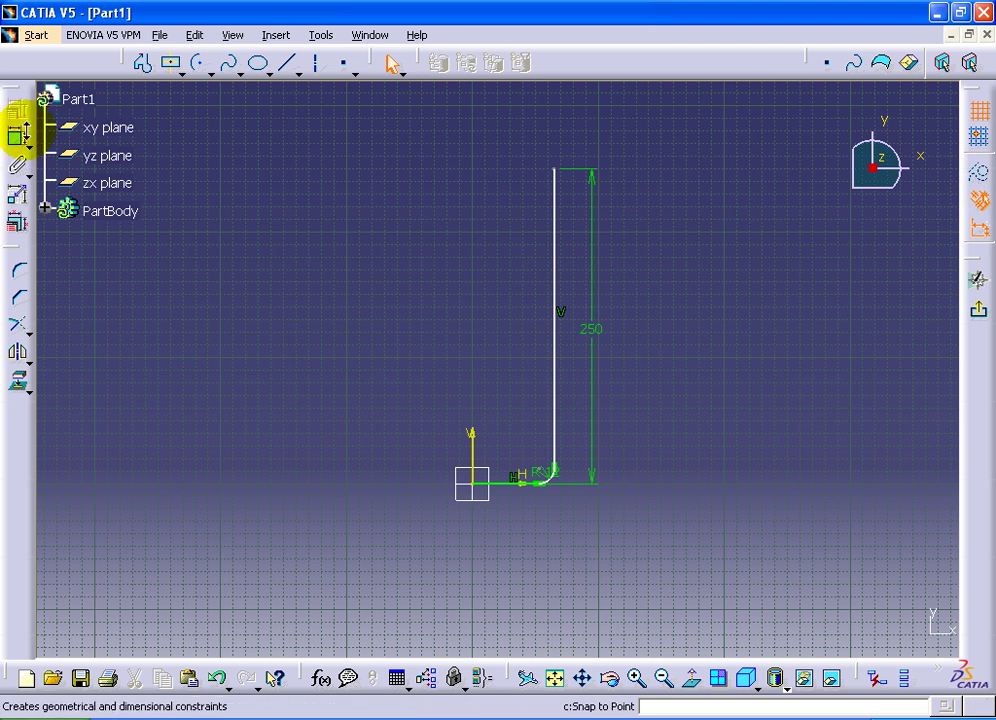
# Step: Add a 175 mm distance dimension from the V axis to the vertical leg
pyautogui.click(20, 140)
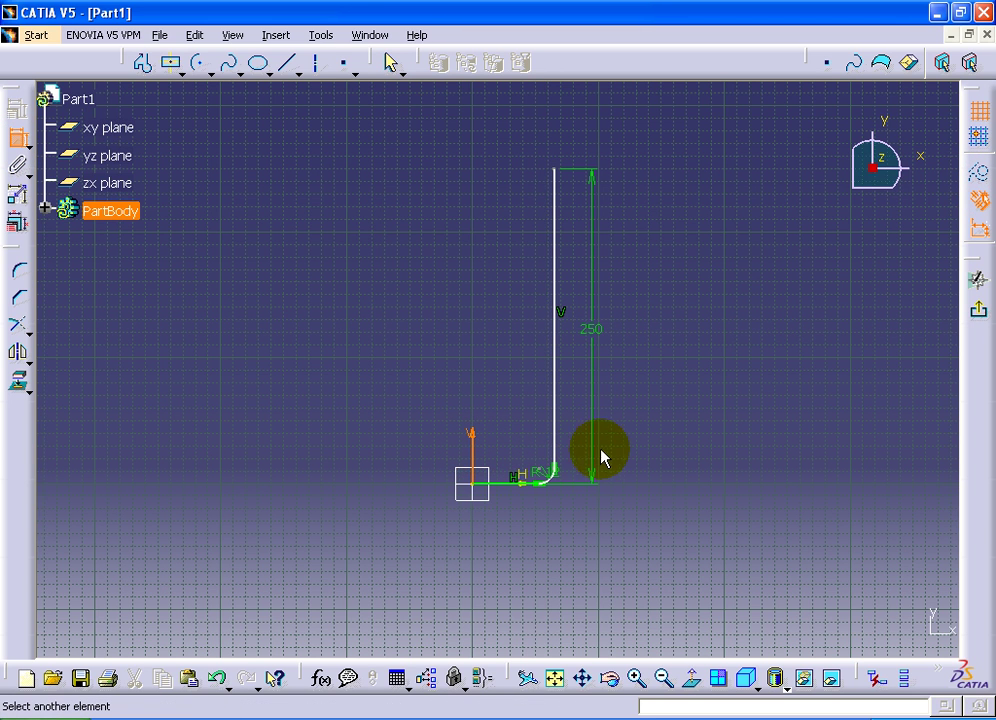
pyautogui.click(556, 432)
pyautogui.doubleClick(520, 562)
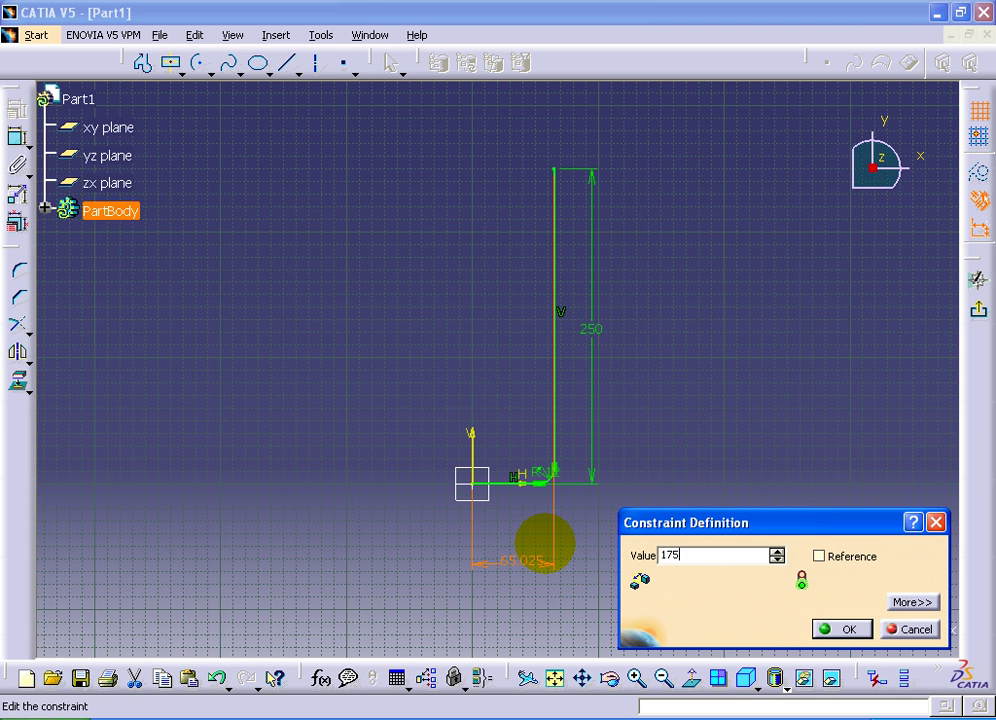
pyautogui.click(842, 630)
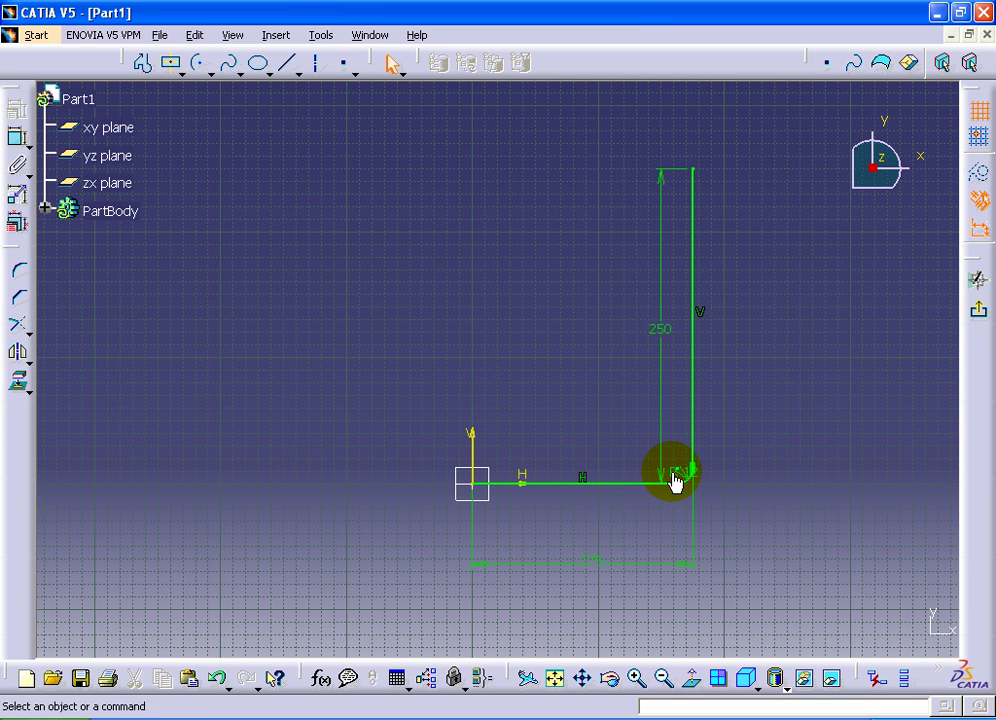
# Step: Change the corner radius to 37 mm, mirror the whole profile about the V axis, and exit the sketch
pyautogui.doubleClick(688, 472)
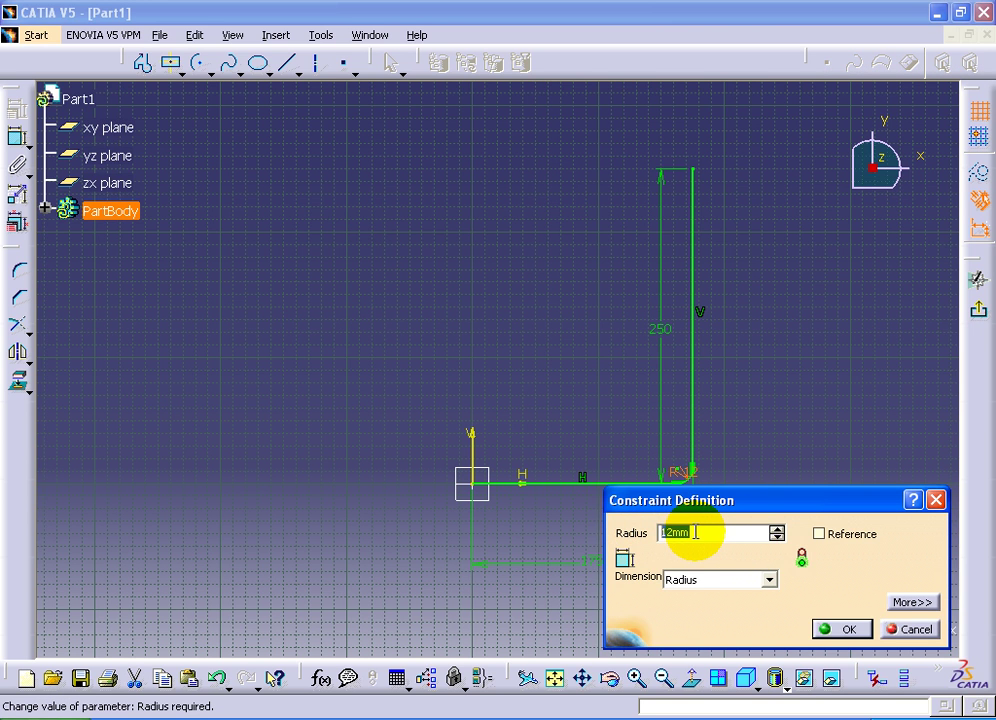
pyautogui.press('Return')
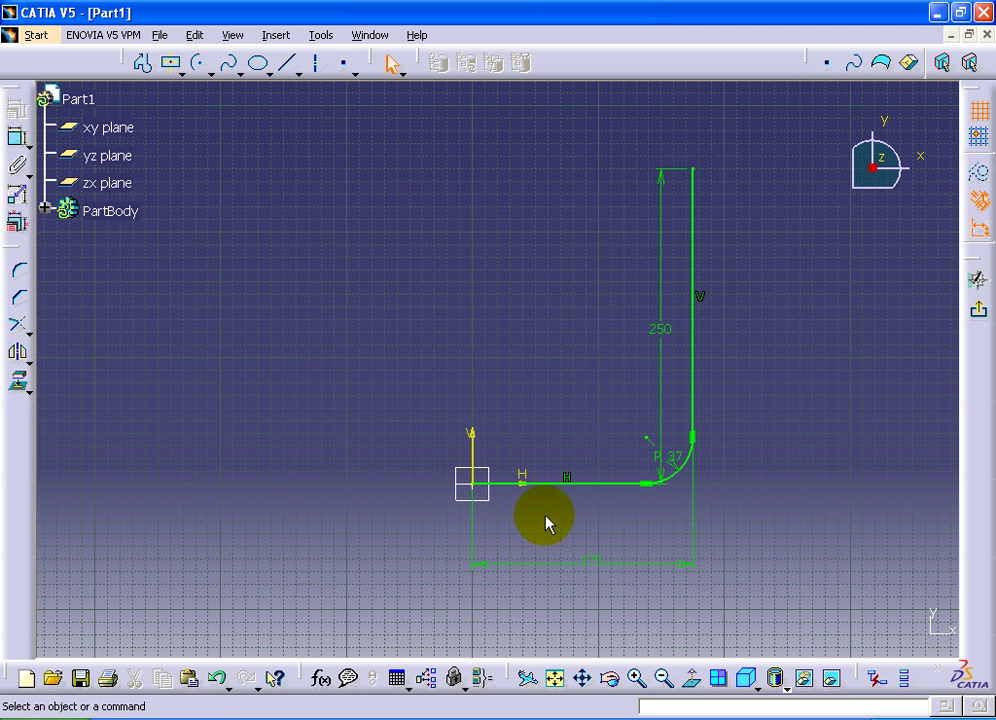
pyautogui.rightClick(551, 483)
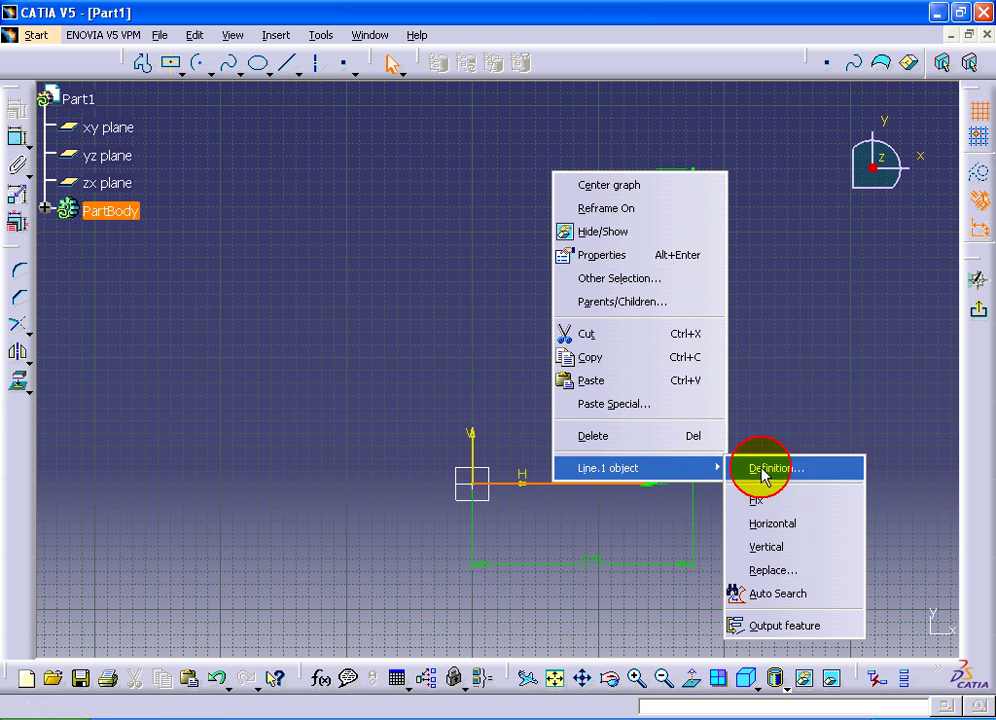
pyautogui.click(787, 594)
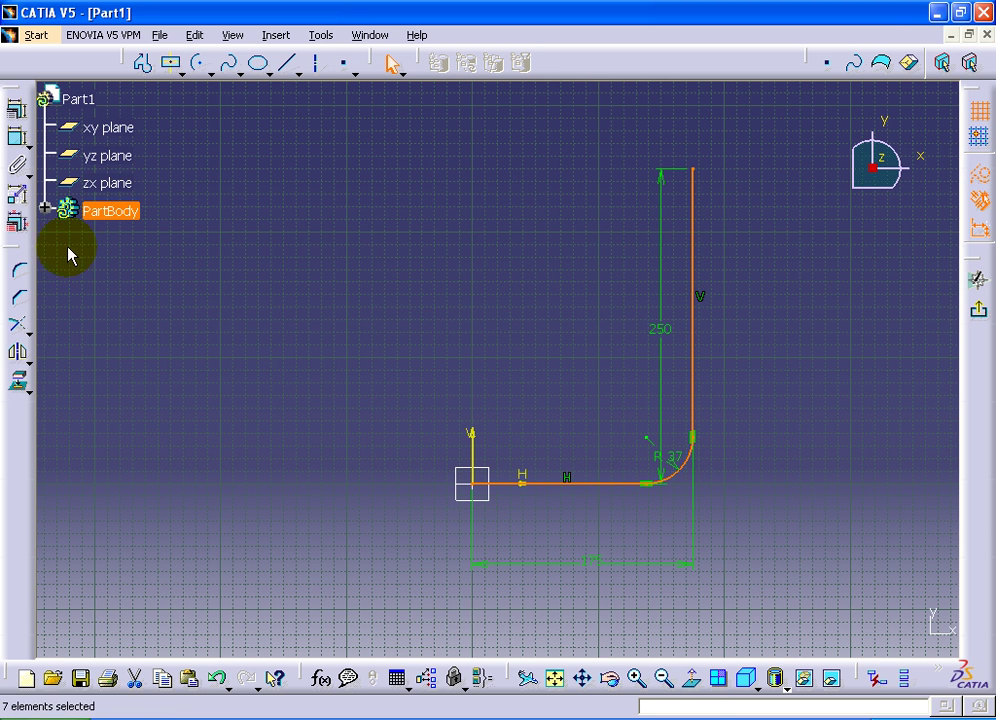
pyautogui.click(18, 352)
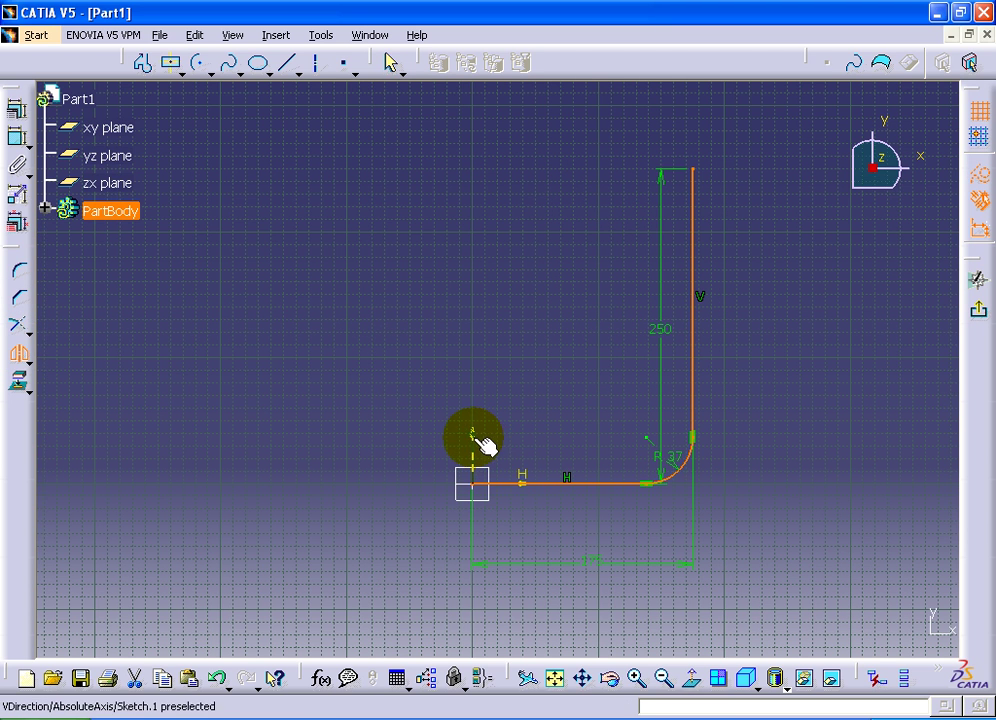
pyautogui.click(473, 440)
pyautogui.click(979, 311)
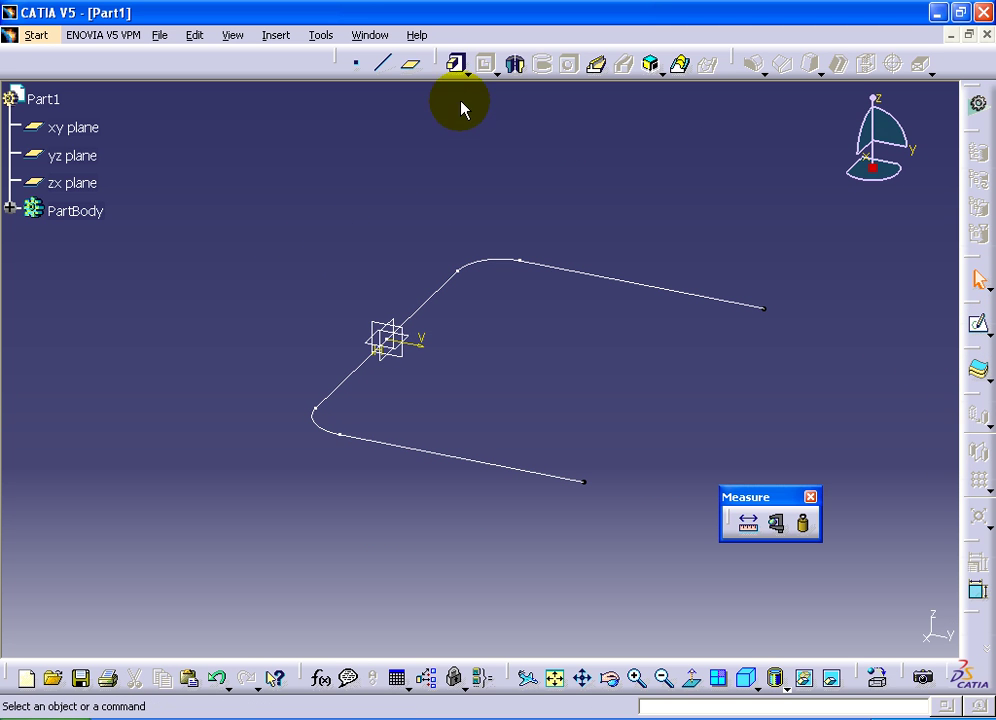
# Step: Pad the open sketch as a thick wall with 25 mm thickness and preview it
pyautogui.click(456, 64)
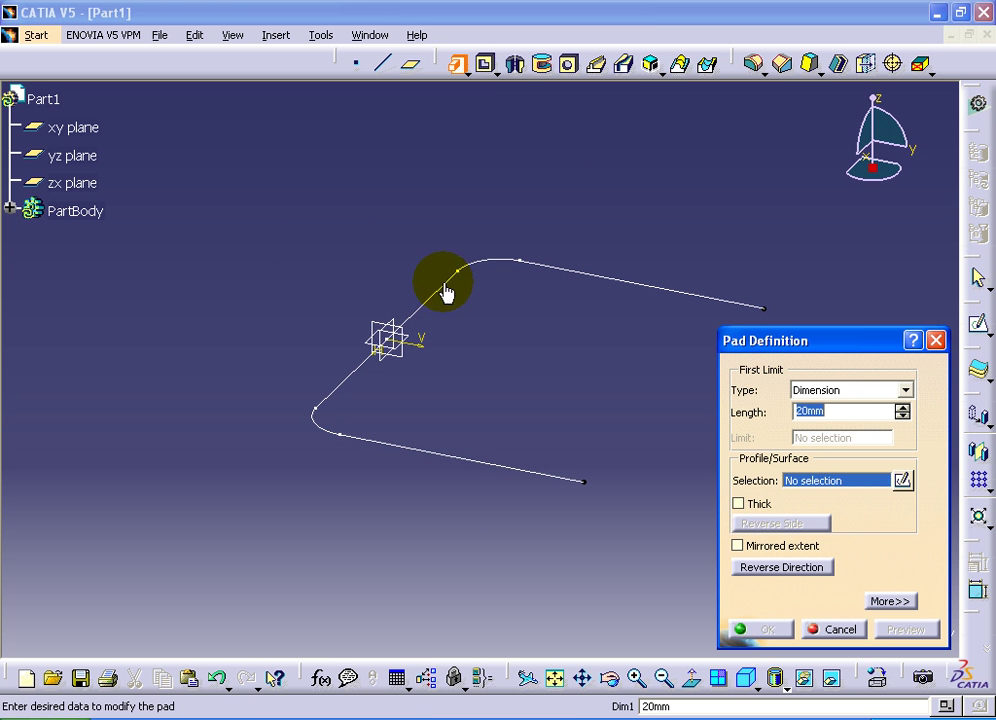
pyautogui.click(446, 291)
pyautogui.click(464, 396)
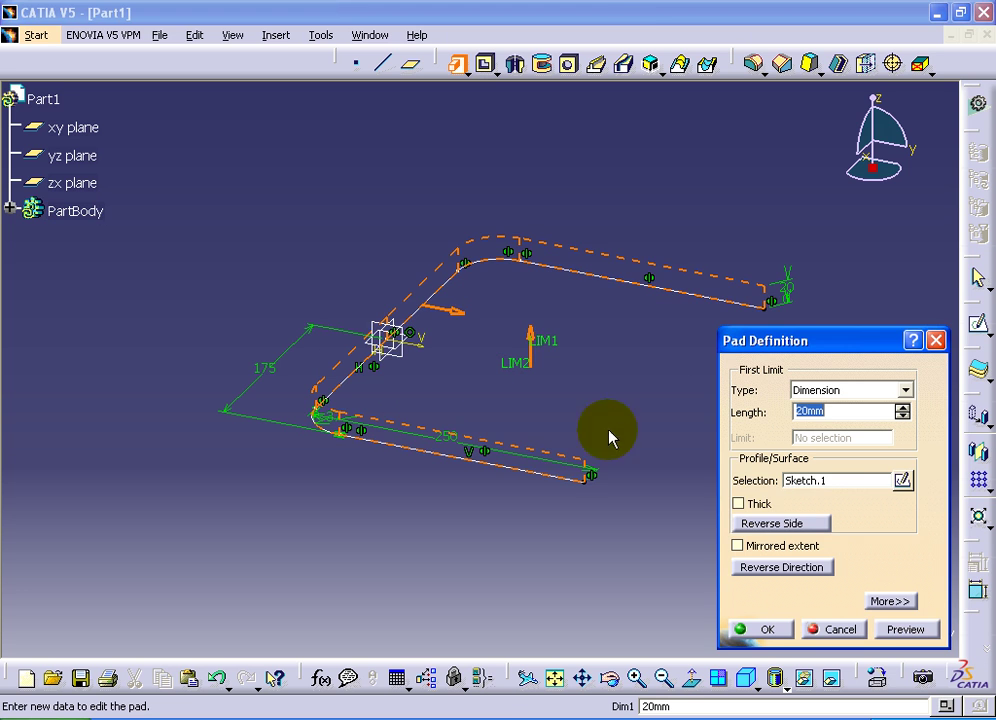
pyautogui.click(740, 504)
pyautogui.doubleClick(858, 544)
pyautogui.write('25')
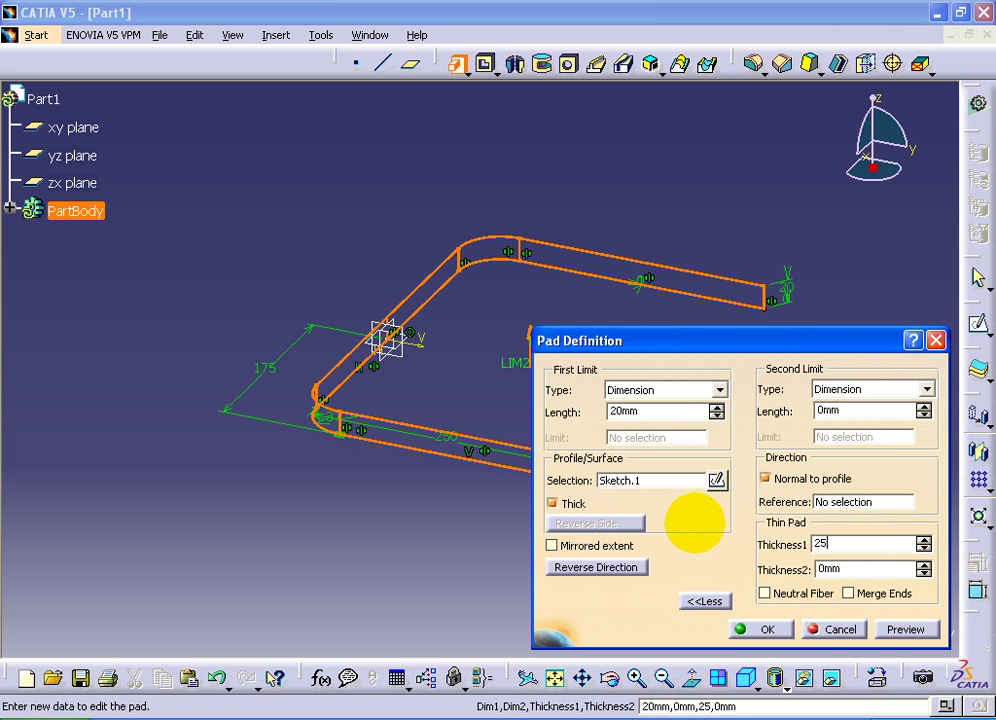
pyautogui.click(903, 629)
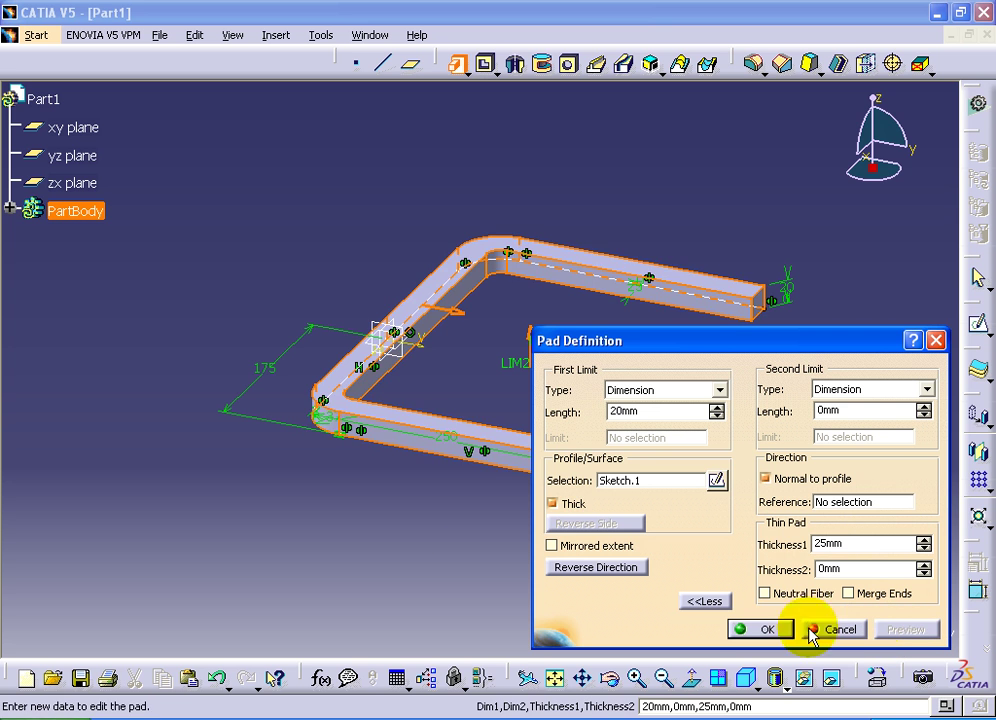
# Step: Switch the pad to mirrored extent with 100 mm length and create it
pyautogui.moveTo(382, 534); pyautogui.dragTo(490, 562, button='middle')
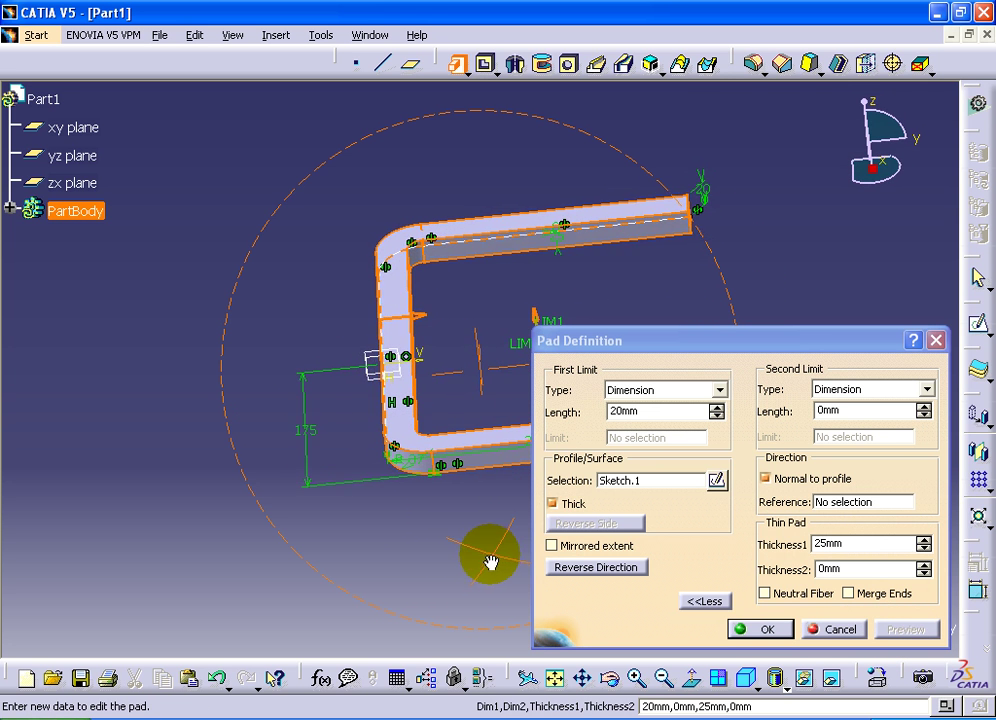
pyautogui.moveTo(490, 562)
pyautogui.mouseDown(button='middle')
pyautogui.moveTo(371, 462)
pyautogui.moveTo(206, 477)
pyautogui.moveTo(231, 506)
pyautogui.mouseUp(button='middle')
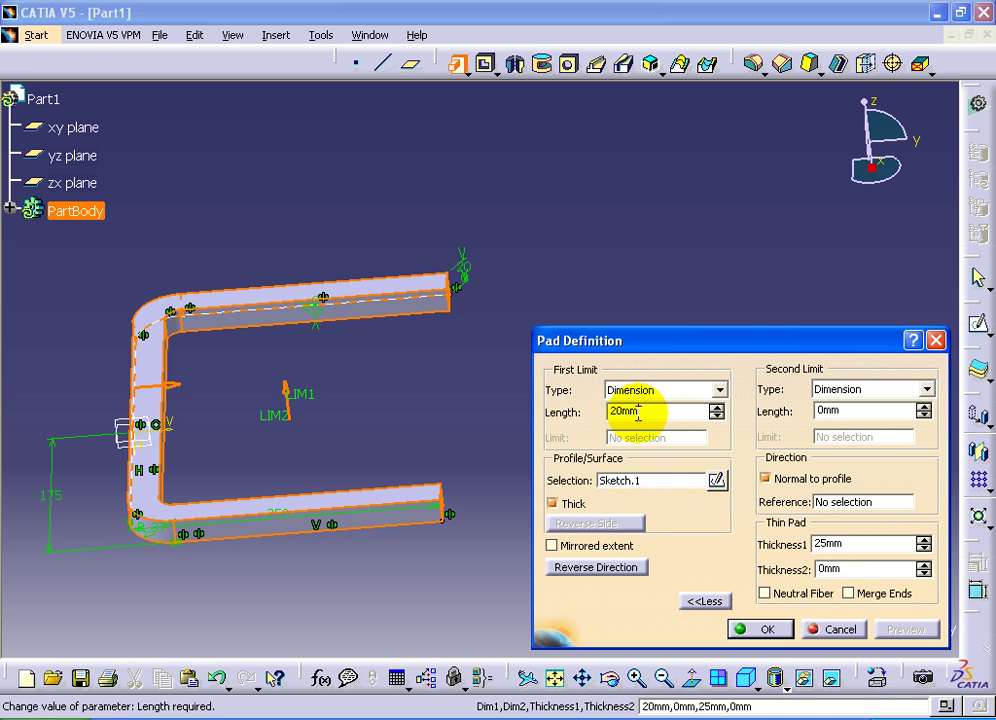
pyautogui.click(551, 545)
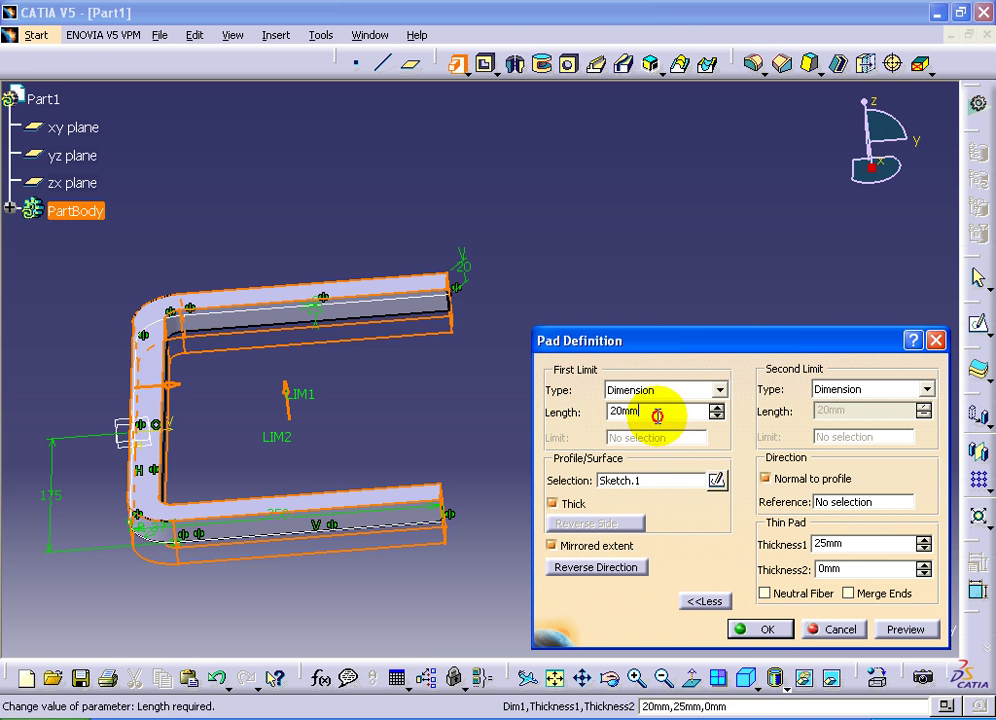
pyautogui.moveTo(657, 416); pyautogui.dragTo(568, 420)
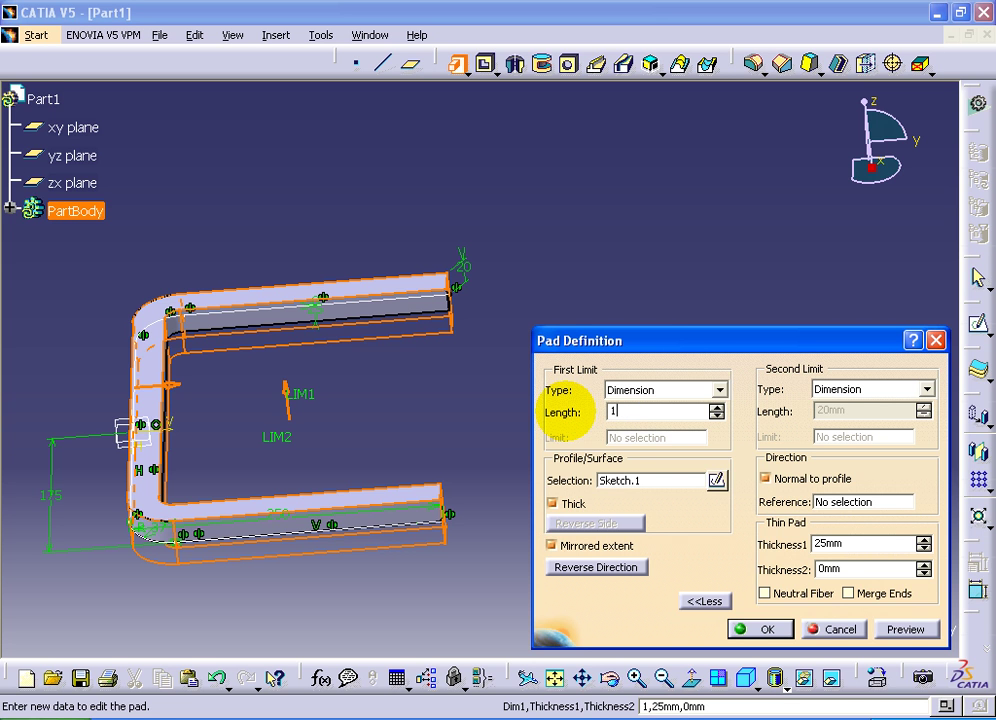
pyautogui.write('00mm')
pyautogui.click(903, 629)
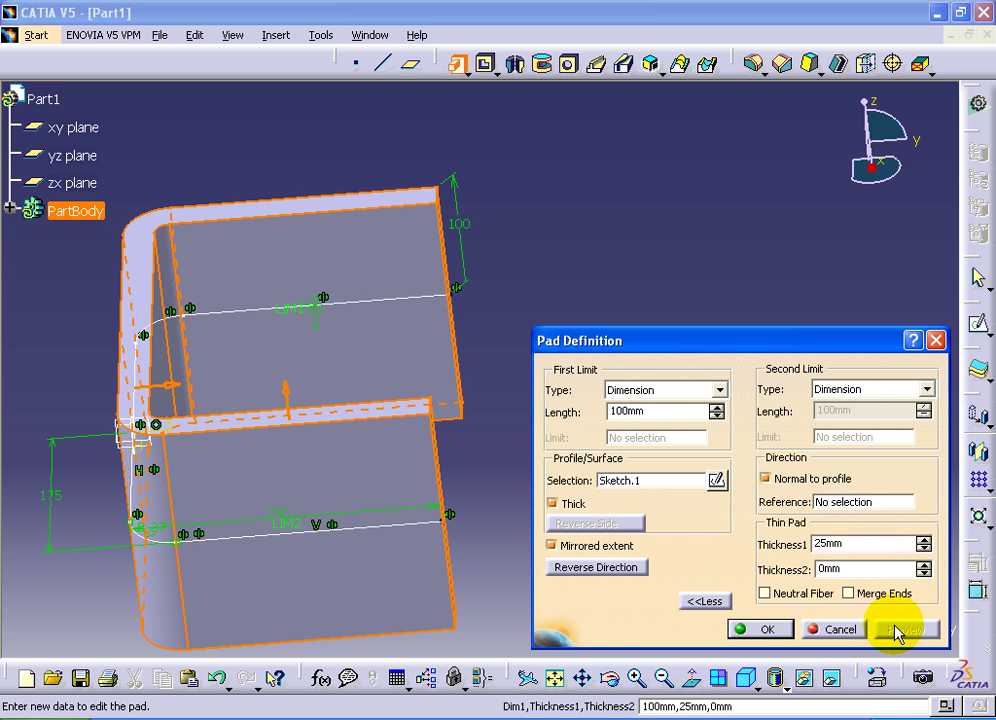
pyautogui.click(745, 629)
# Step: Open a sketch on the large wall face and draw an elongated hole
pyautogui.click(707, 620)
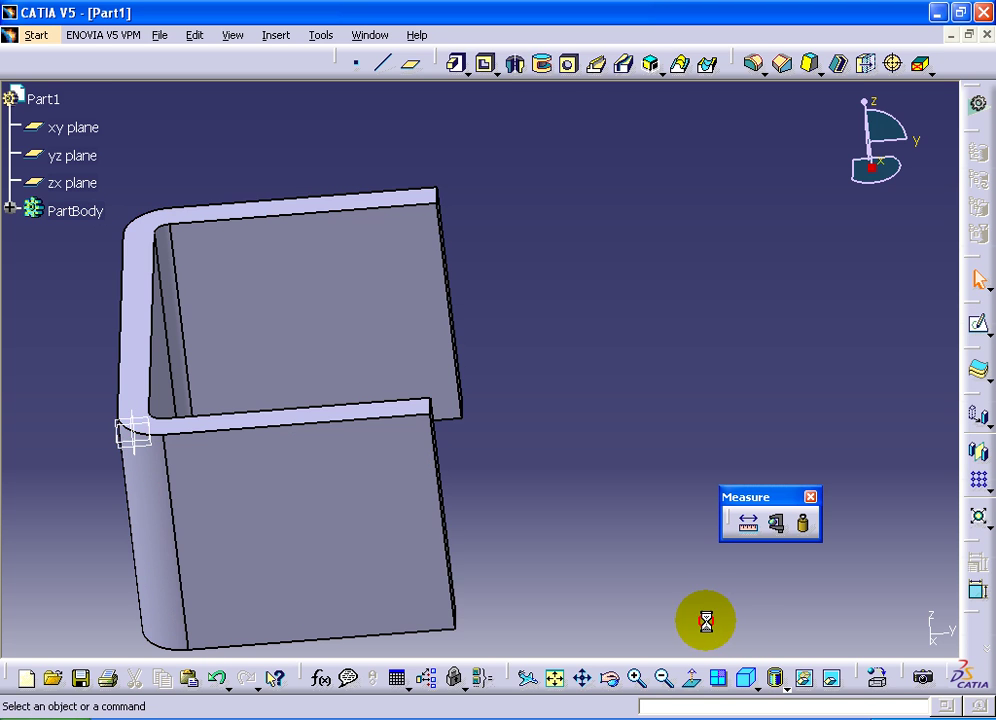
pyautogui.moveTo(545, 578); pyautogui.dragTo(553, 540, button='middle')
pyautogui.click(370, 534)
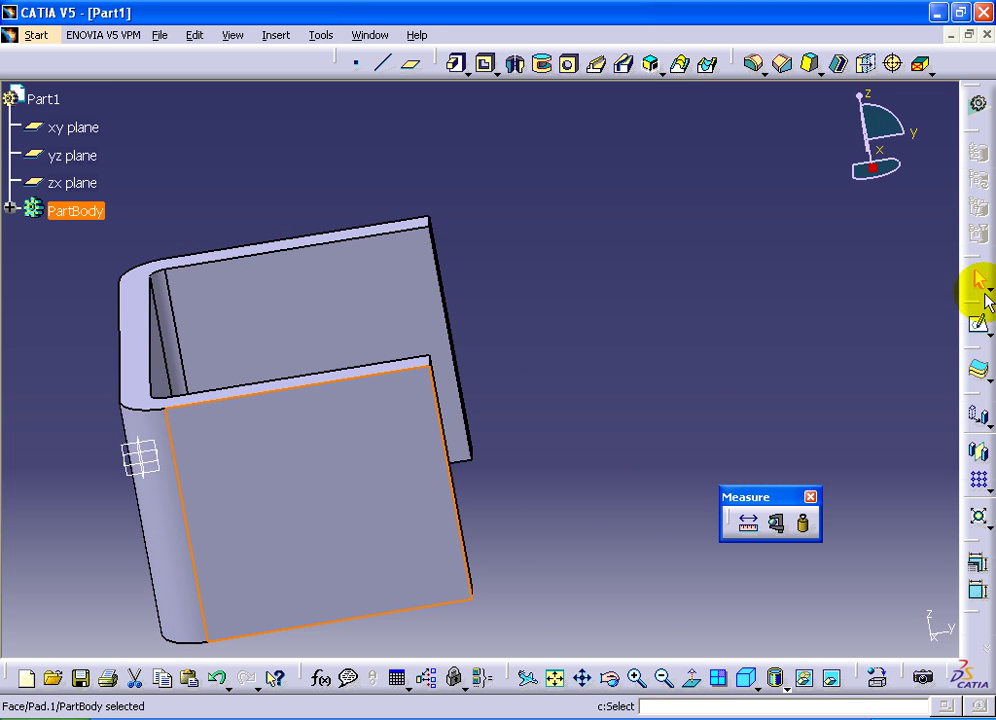
pyautogui.click(978, 323)
pyautogui.moveTo(570, 569)
pyautogui.mouseDown(button='middle')
pyautogui.moveTo(656, 480)
pyautogui.moveTo(605, 495)
pyautogui.moveTo(671, 471)
pyautogui.mouseUp(button='middle')
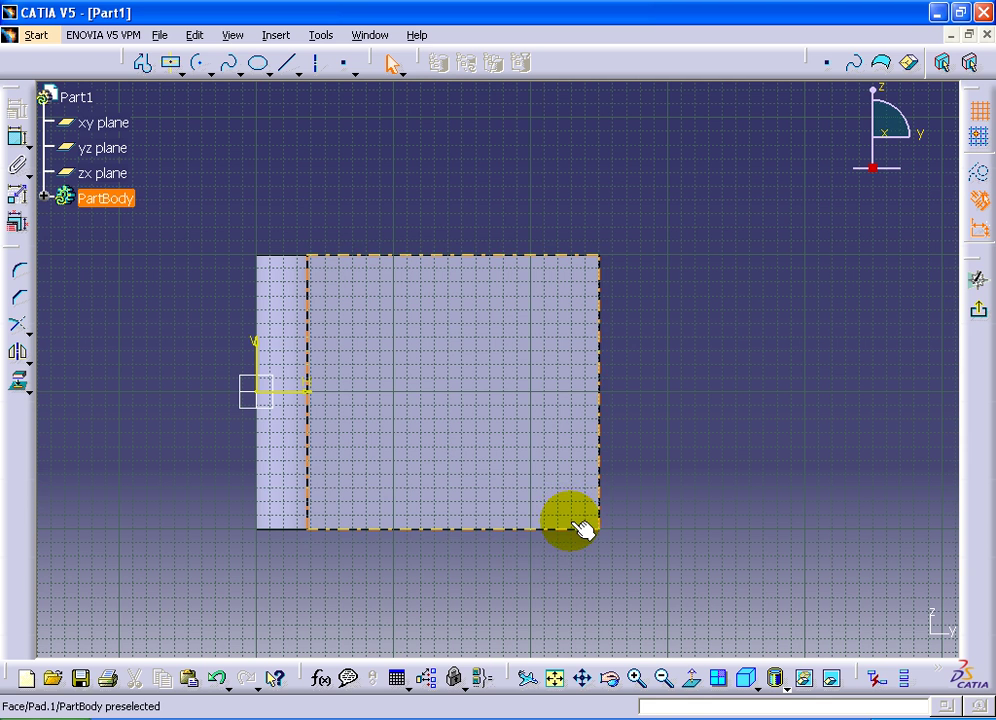
pyautogui.click(185, 72)
pyautogui.click(199, 181)
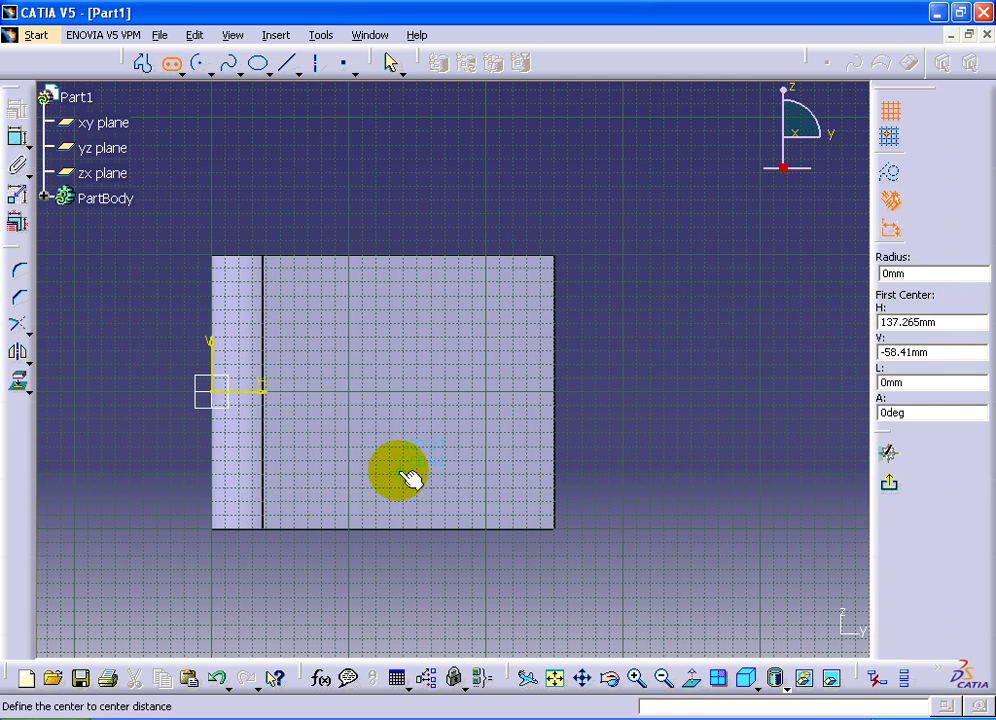
pyautogui.click(381, 391)
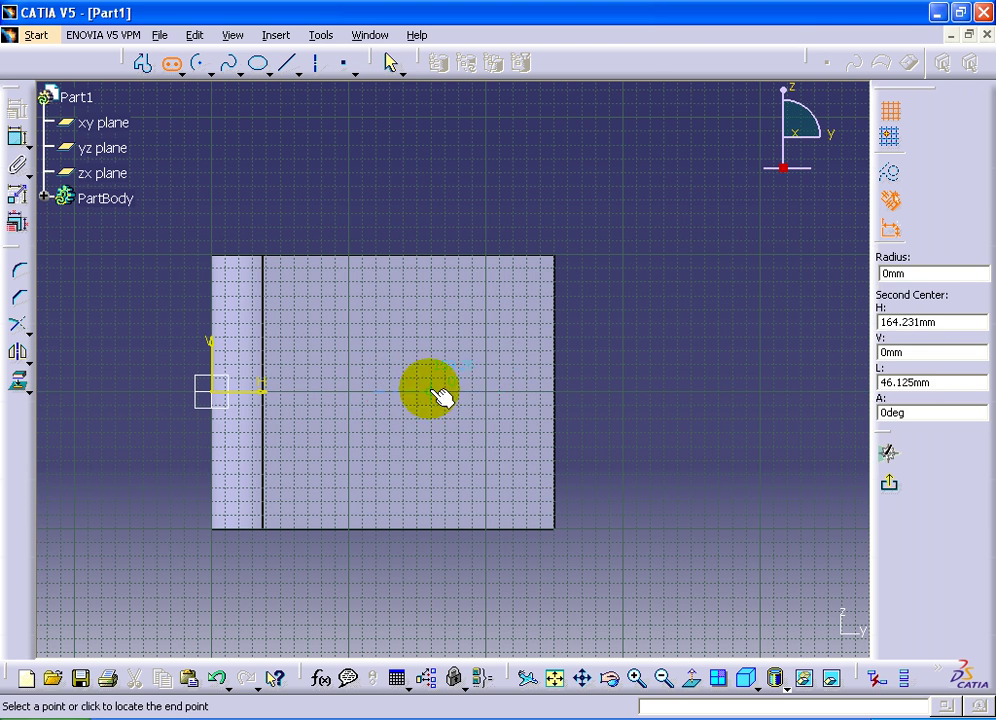
pyautogui.click(434, 391)
pyautogui.click(478, 360)
pyautogui.click(645, 416)
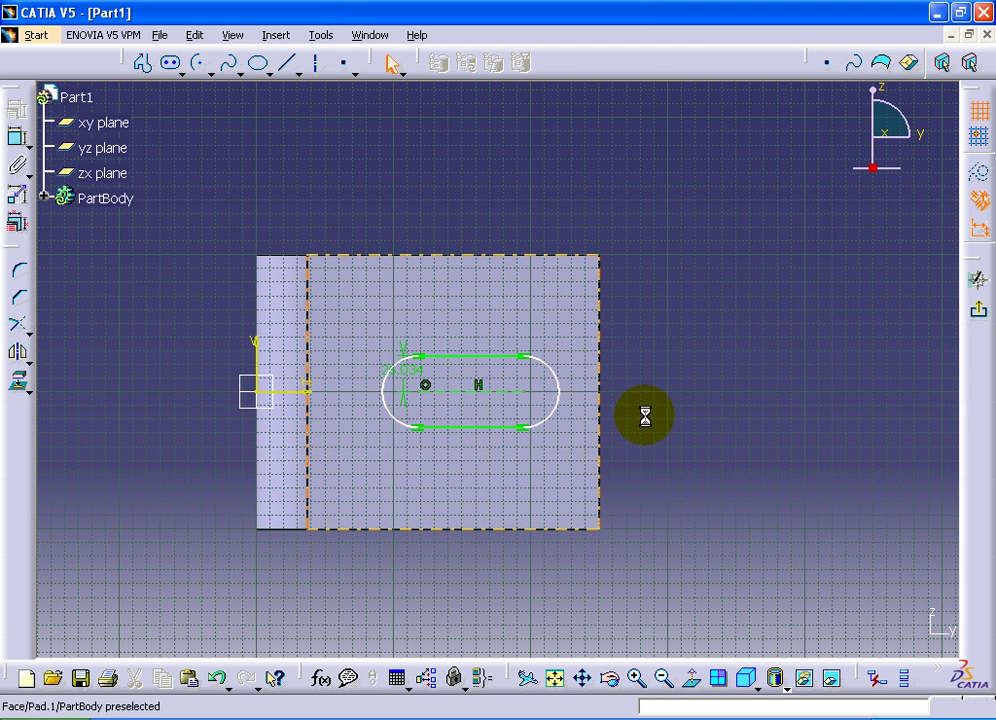
# Step: Set the slot radius to 25 and its length to 113
pyautogui.doubleClick(411, 370)
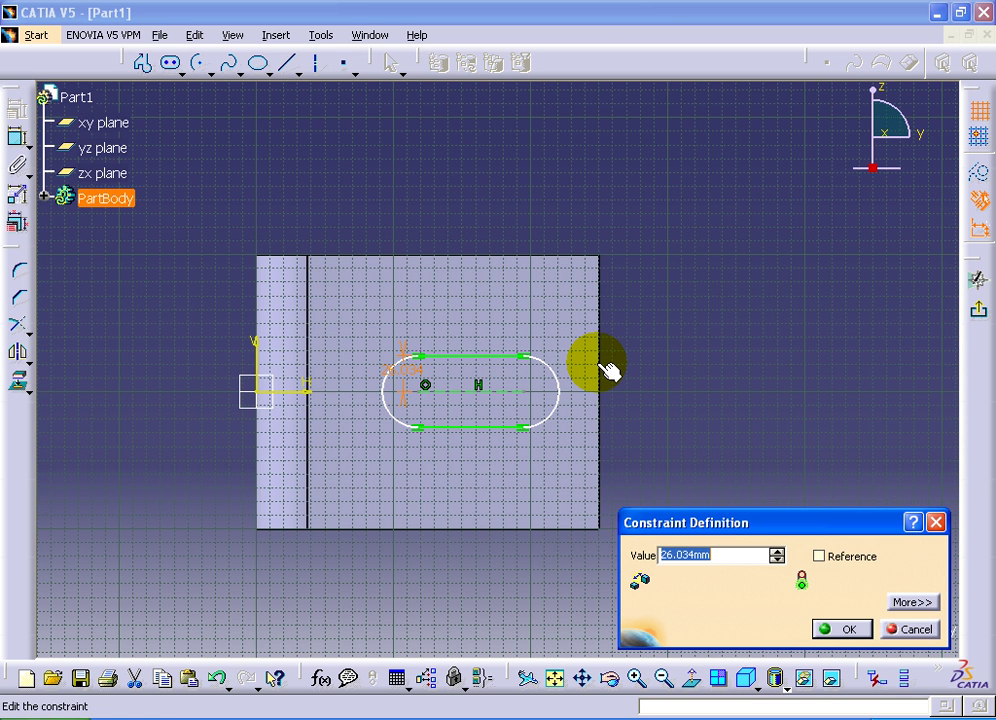
pyautogui.write('2')
pyautogui.press('Return')
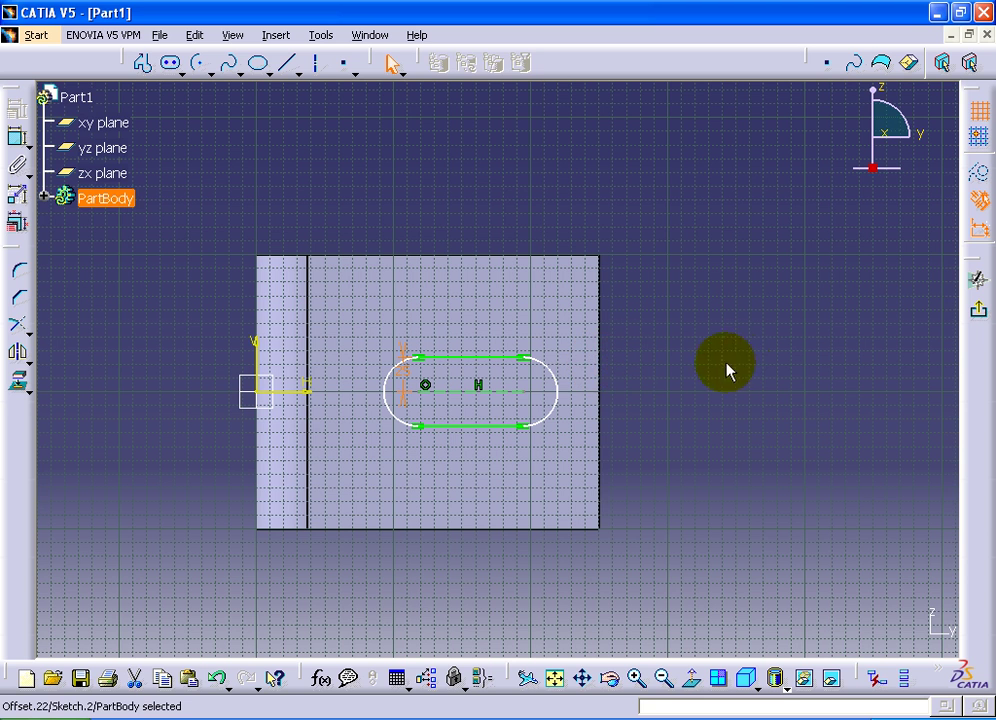
pyautogui.click(816, 450)
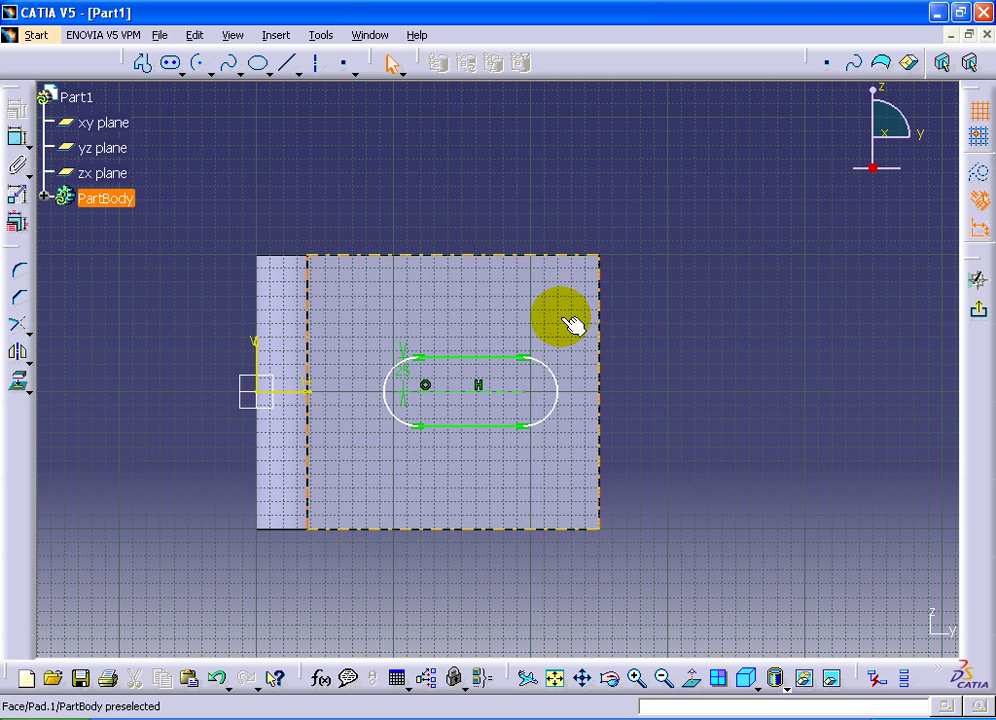
pyautogui.click(16, 137)
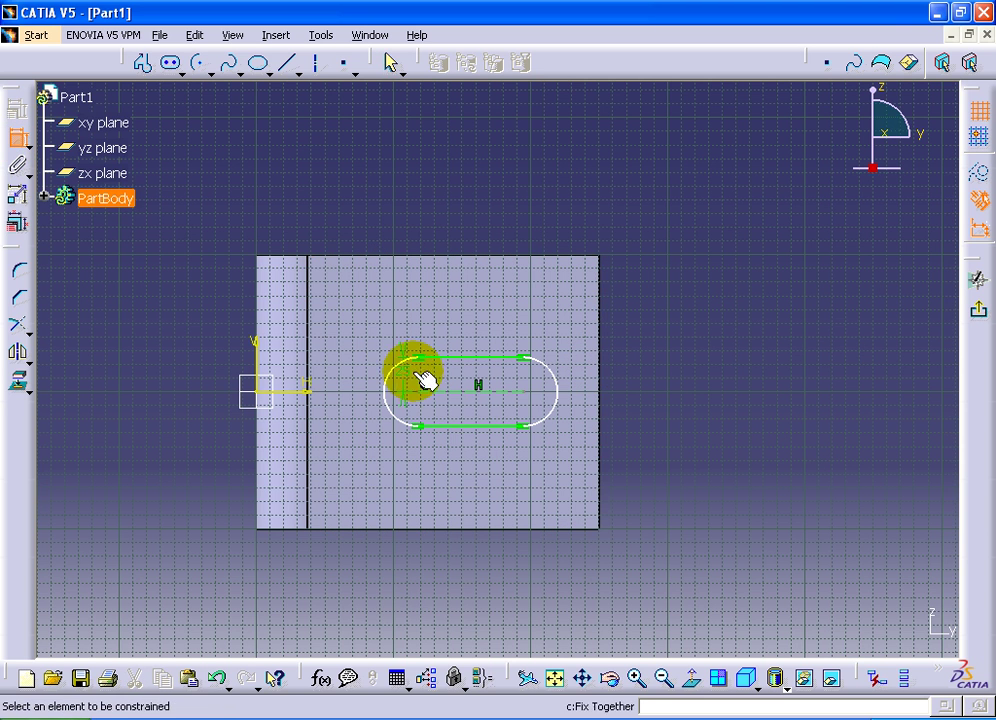
pyautogui.click(470, 397)
pyautogui.click(476, 329)
pyautogui.doubleClick(476, 327)
pyautogui.write('113')
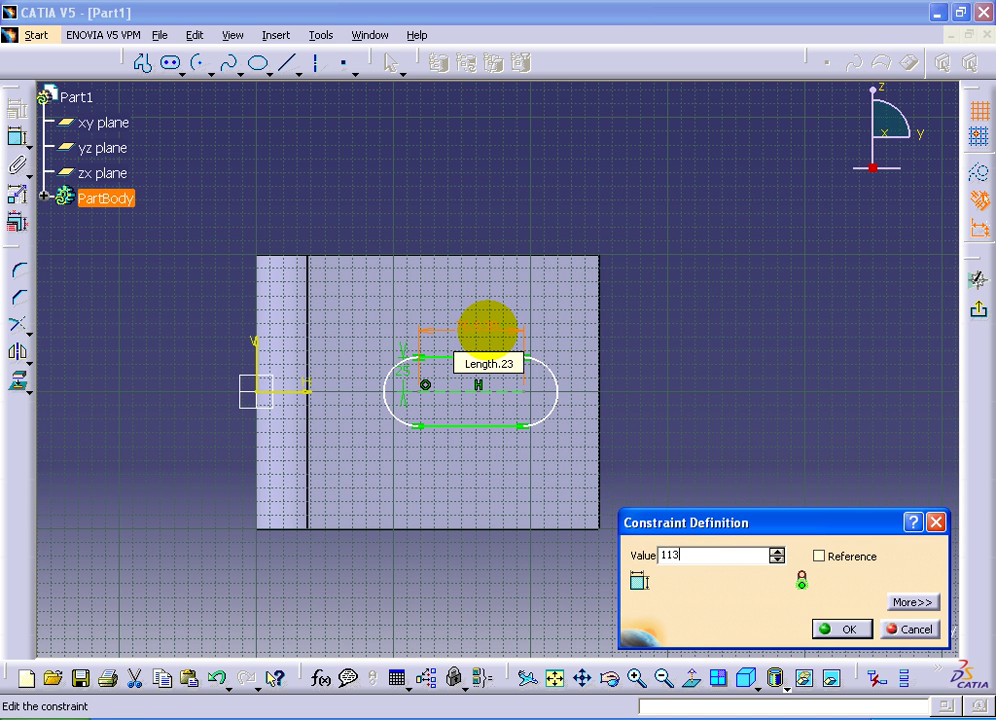
pyautogui.press('Return')
pyautogui.click(669, 358)
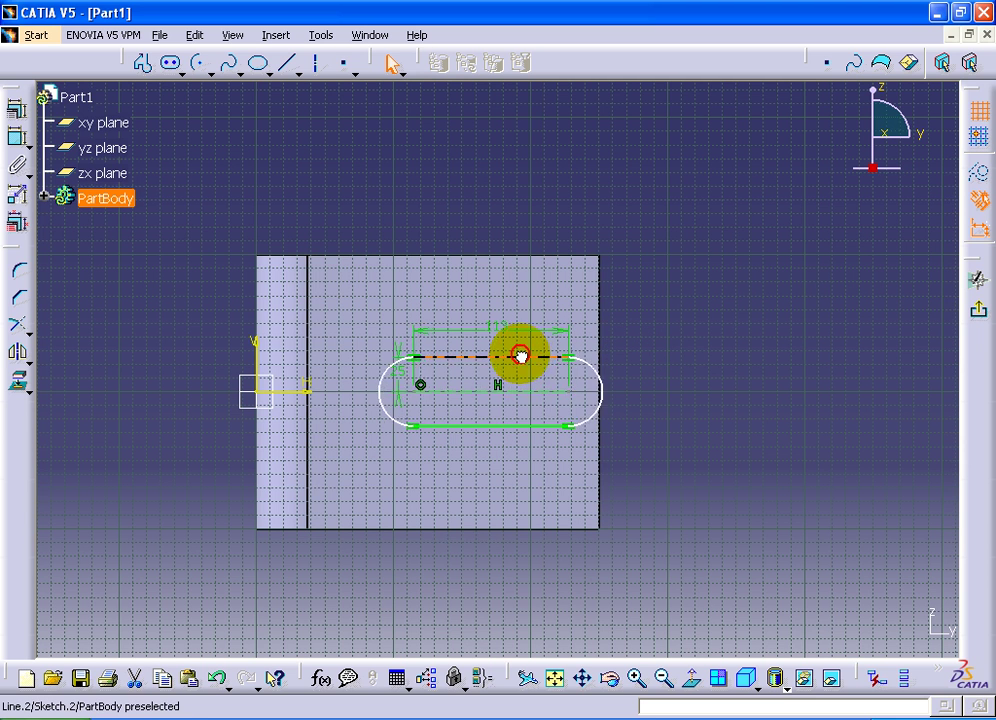
pyautogui.moveTo(520, 356); pyautogui.dragTo(482, 356)
pyautogui.click(478, 153)
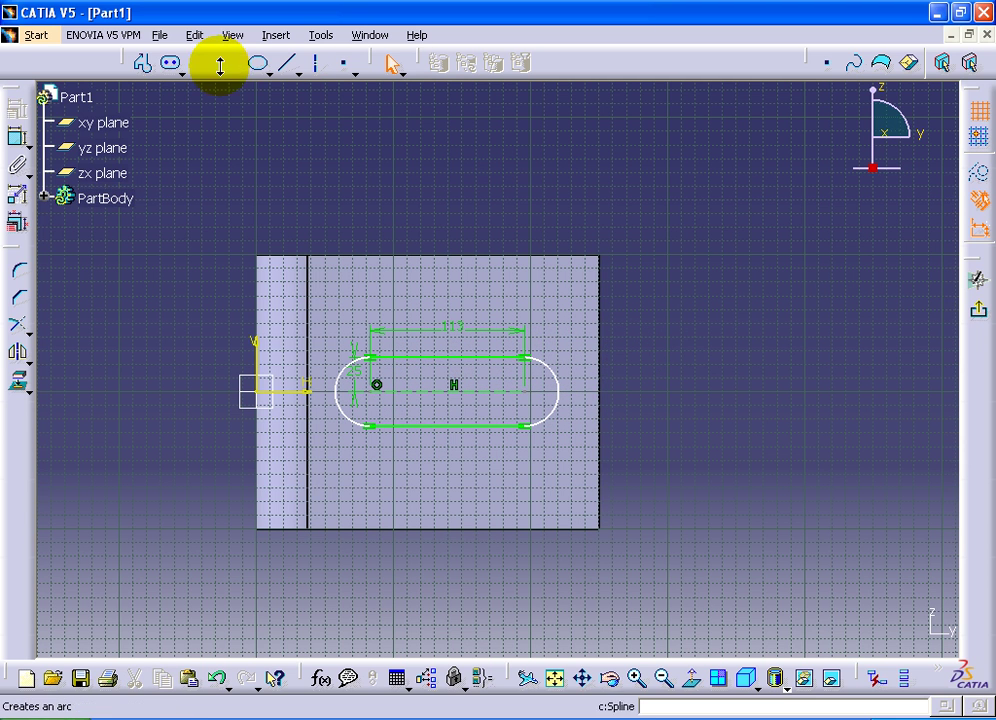
# Step: Position the slot's right end 56 mm from the face's right edge
pyautogui.click(17, 137)
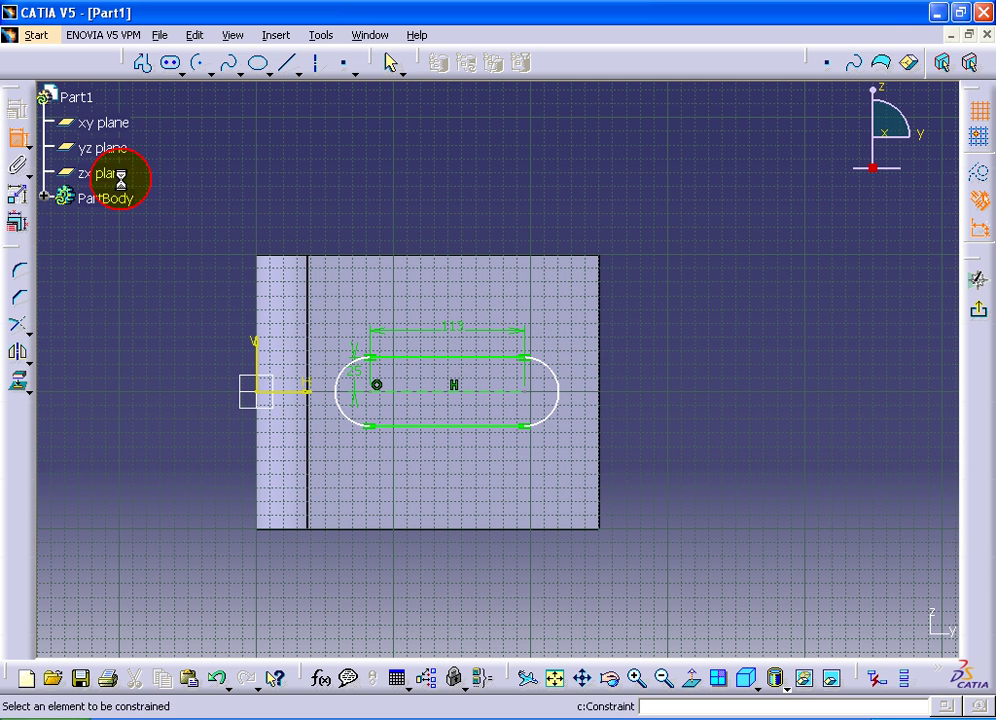
pyautogui.click(558, 385)
pyautogui.click(608, 362)
pyautogui.click(673, 349)
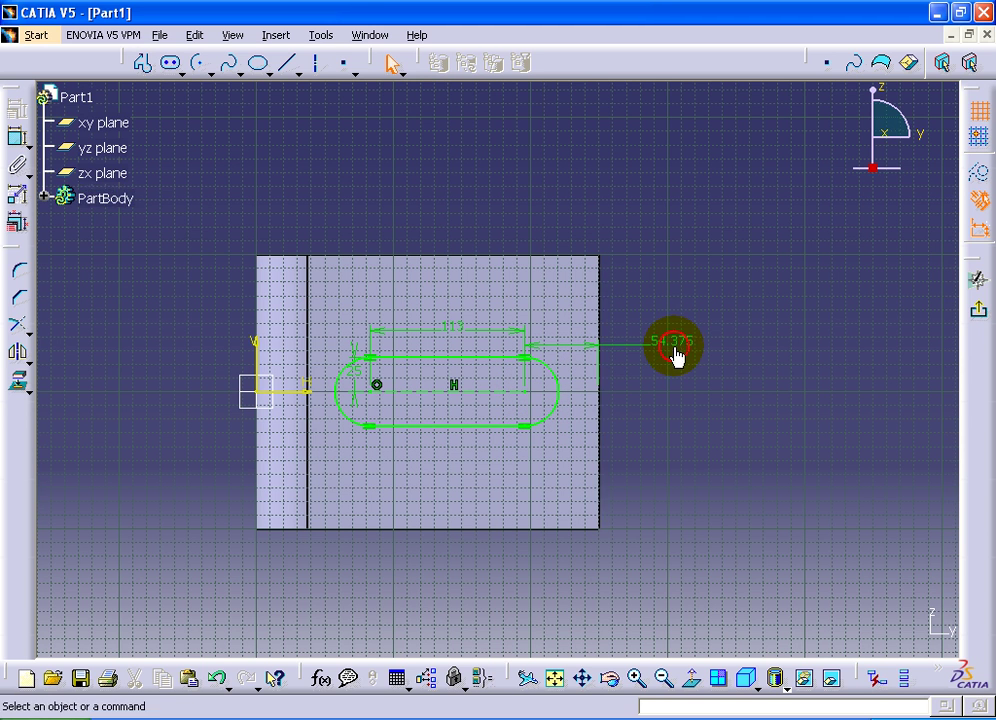
pyautogui.doubleClick(676, 345)
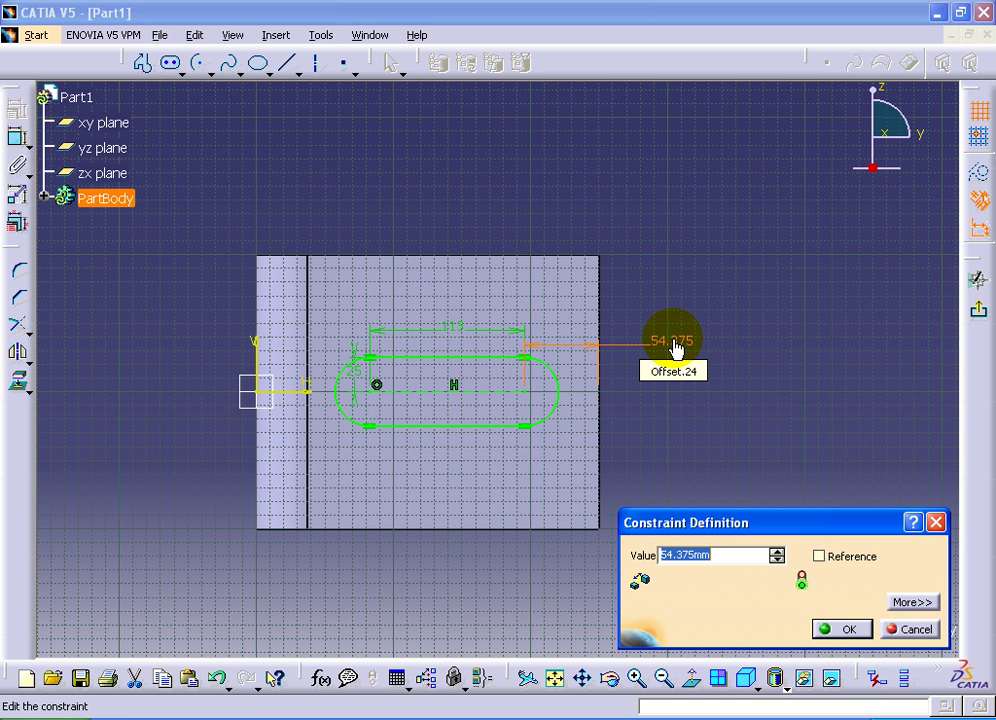
pyautogui.press('Return')
pyautogui.click(781, 409)
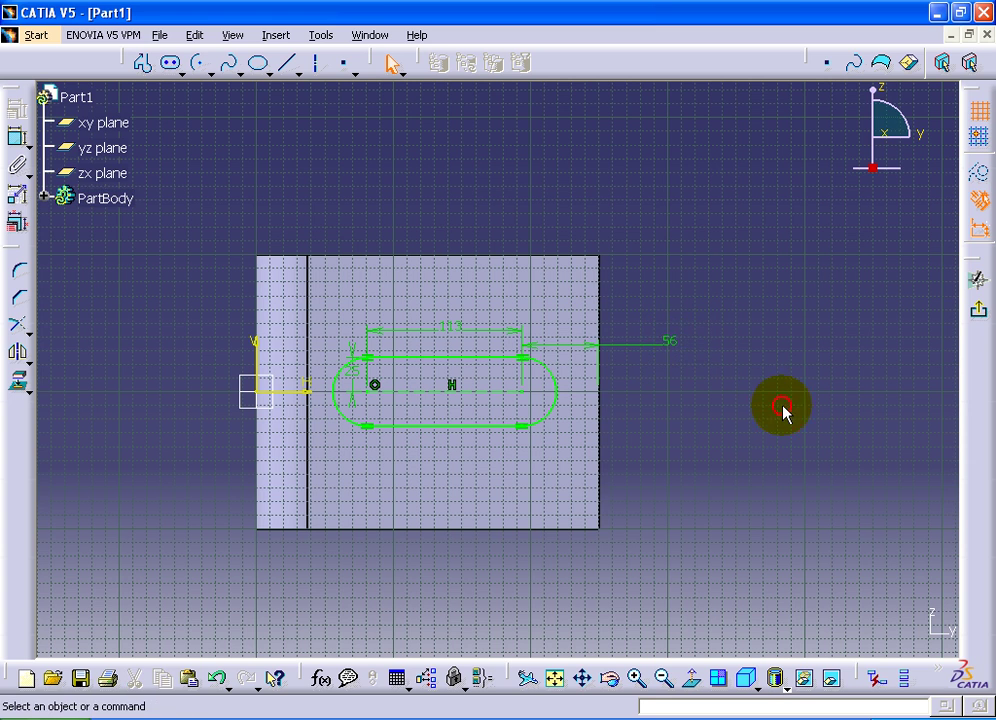
pyautogui.moveTo(567, 189); pyautogui.dragTo(556, 233, button='middle')
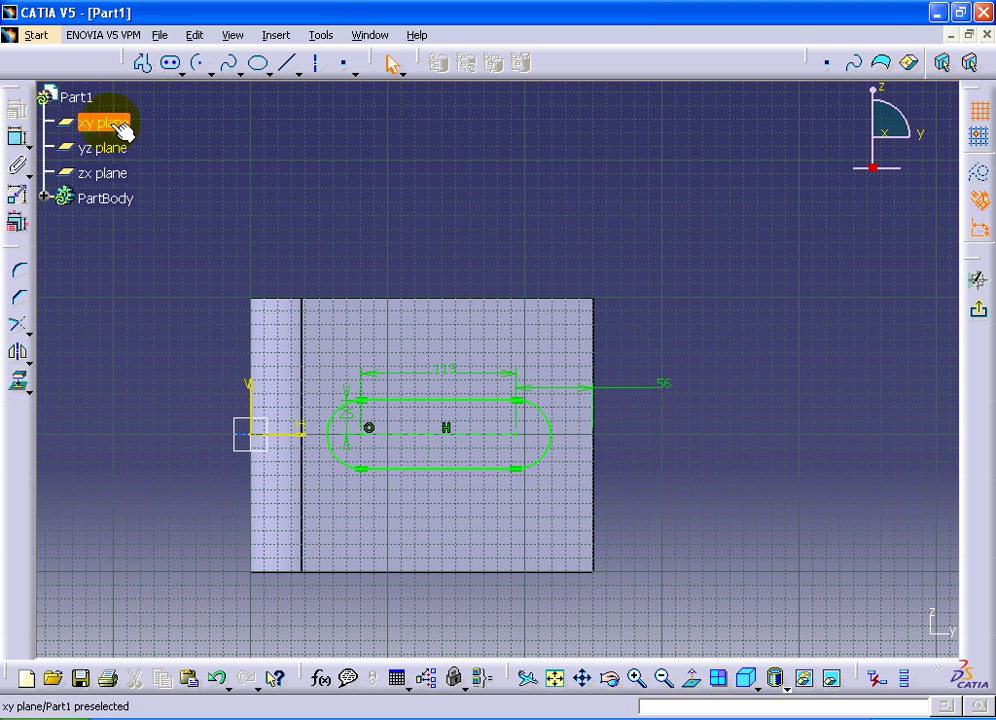
# Step: Draw a rectangle at the top with its top-right corner coincident to the face corner
pyautogui.click(178, 68)
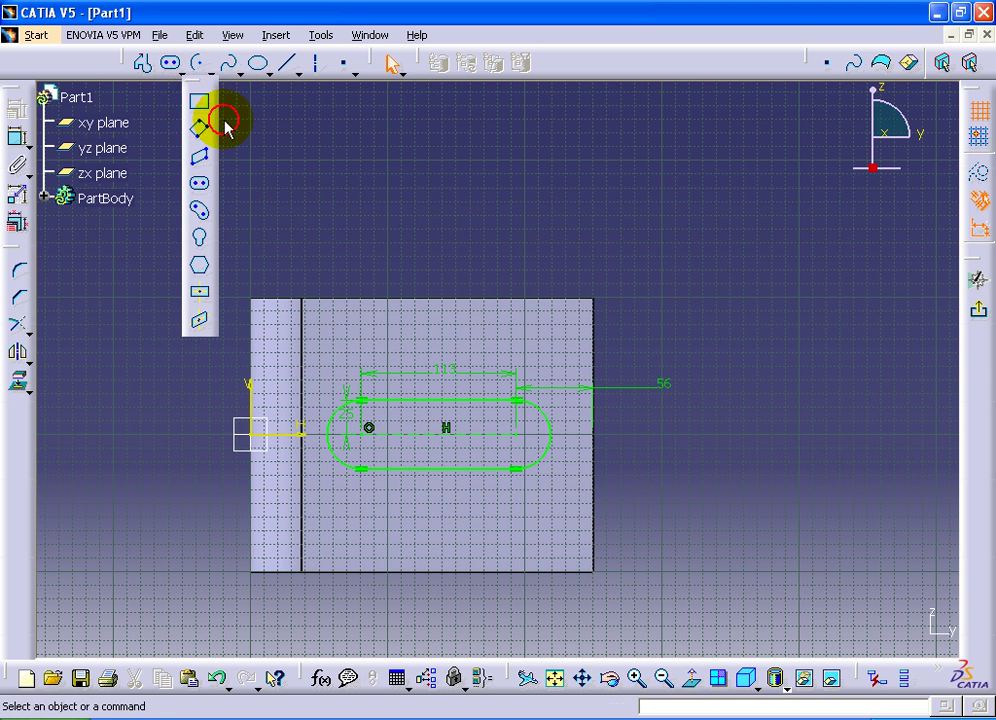
pyautogui.click(200, 102)
pyautogui.click(434, 266)
pyautogui.click(619, 340)
pyautogui.click(445, 185)
pyautogui.click(17, 137)
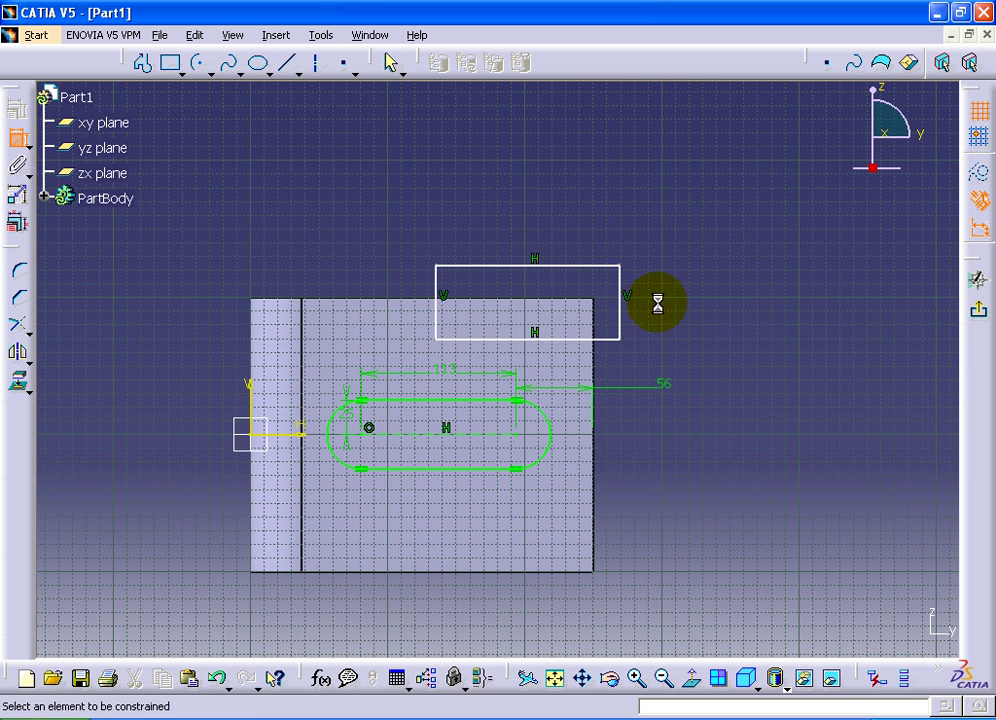
pyautogui.click(612, 300)
pyautogui.click(605, 305)
pyautogui.rightClick(672, 290)
pyautogui.click(736, 434)
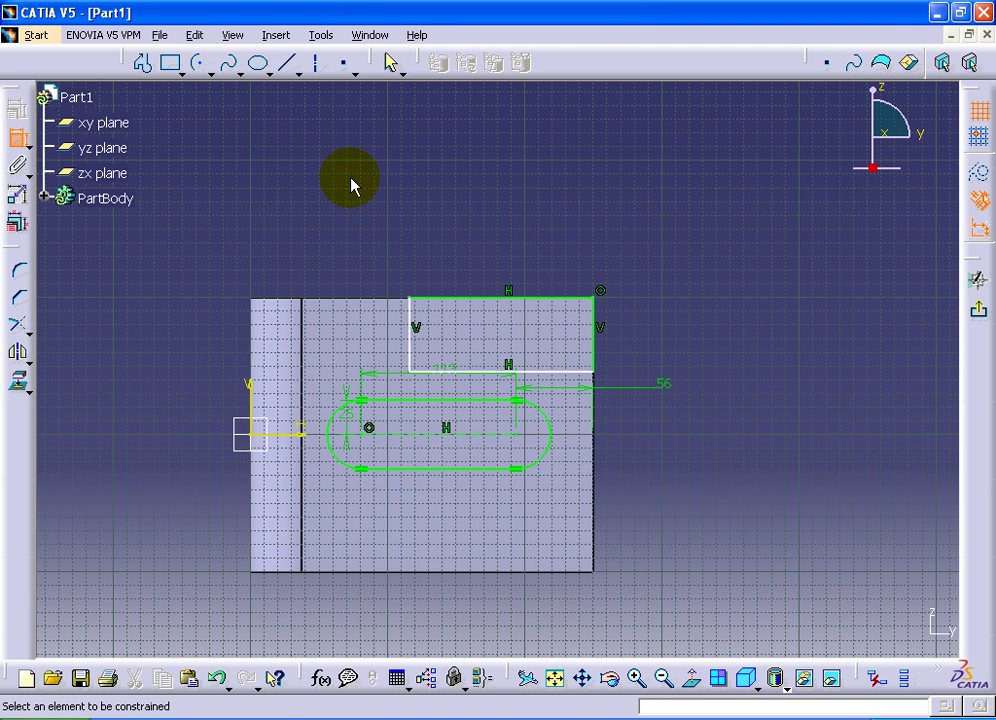
# Step: Give the rectangle a 38 mm height and place it 100 mm from the part's left edge
pyautogui.click(595, 333)
pyautogui.doubleClick(676, 330)
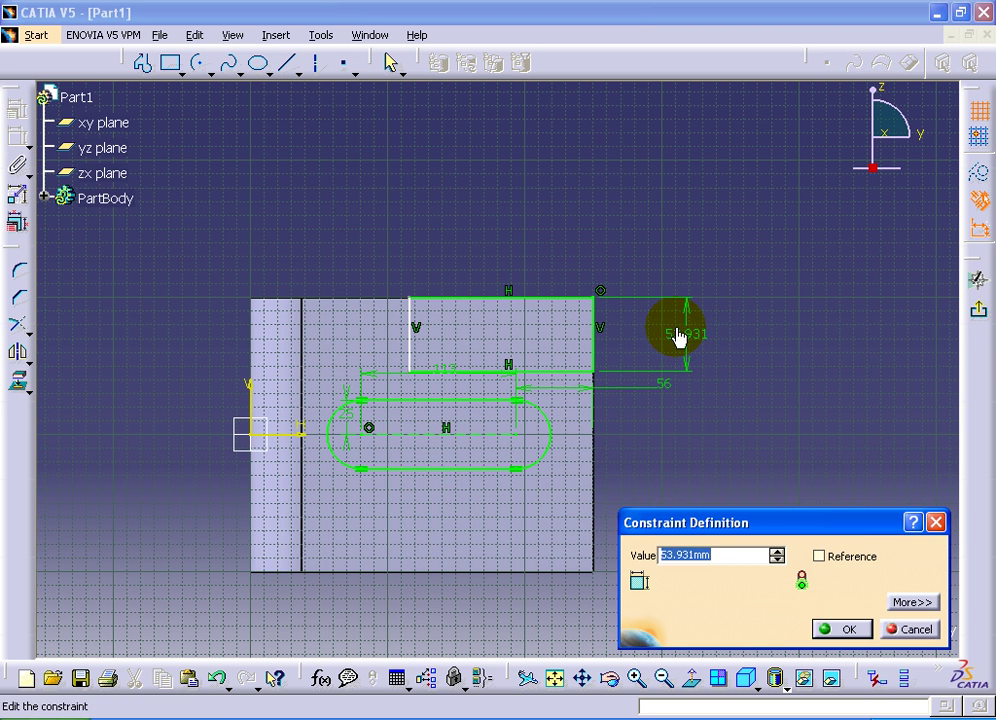
pyautogui.write('38')
pyautogui.press('Return')
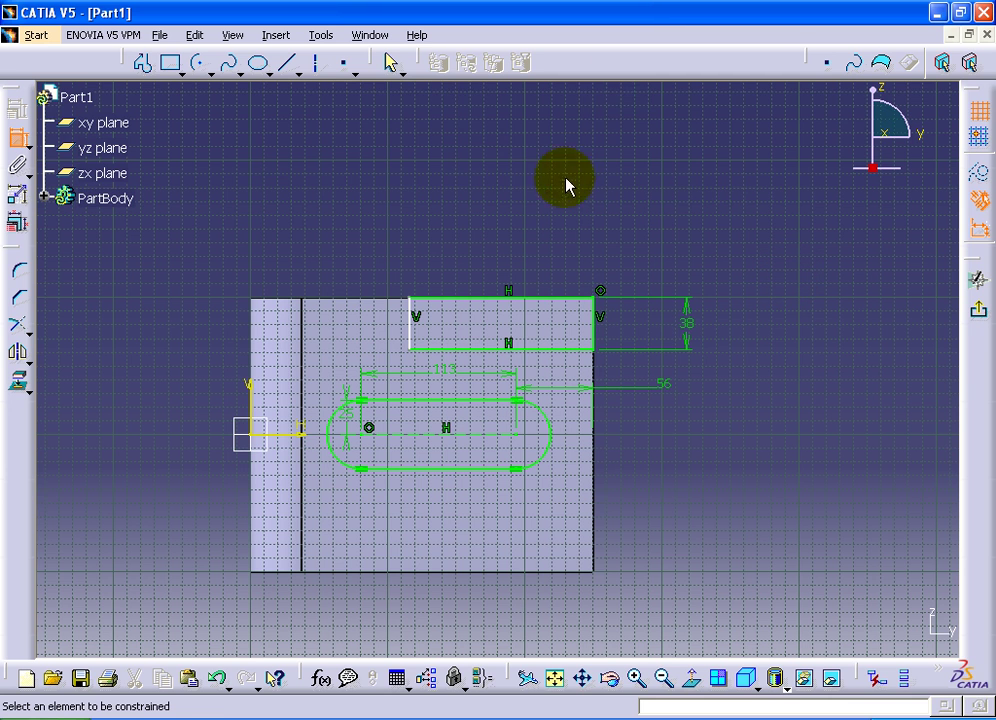
pyautogui.click(409, 335)
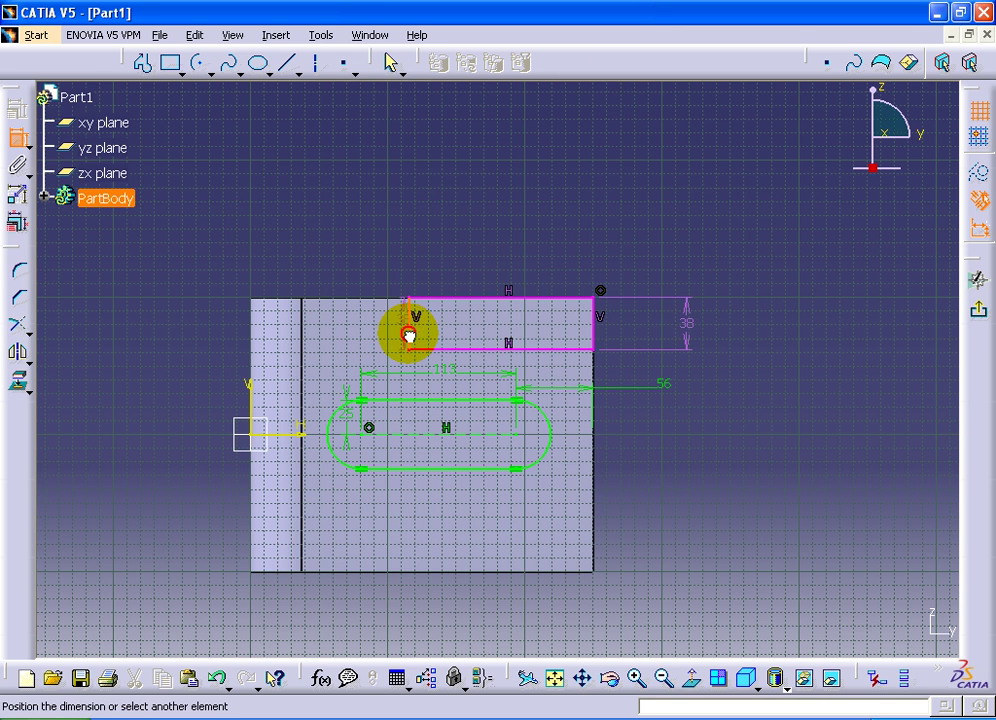
pyautogui.click(256, 328)
pyautogui.doubleClick(340, 247)
pyautogui.write('100')
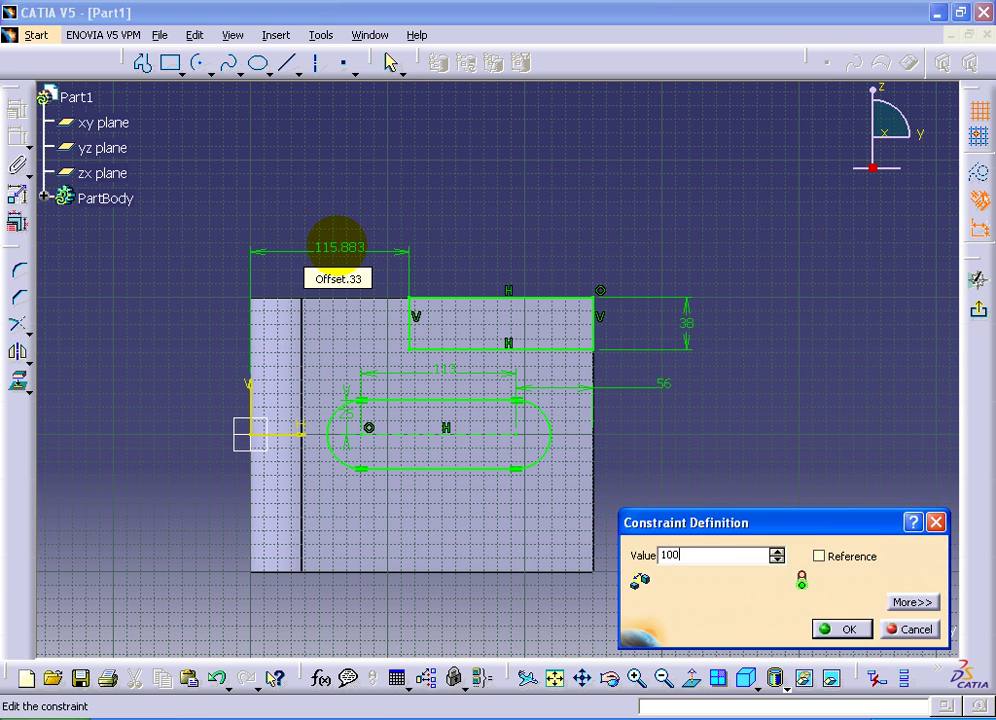
pyautogui.press('Return')
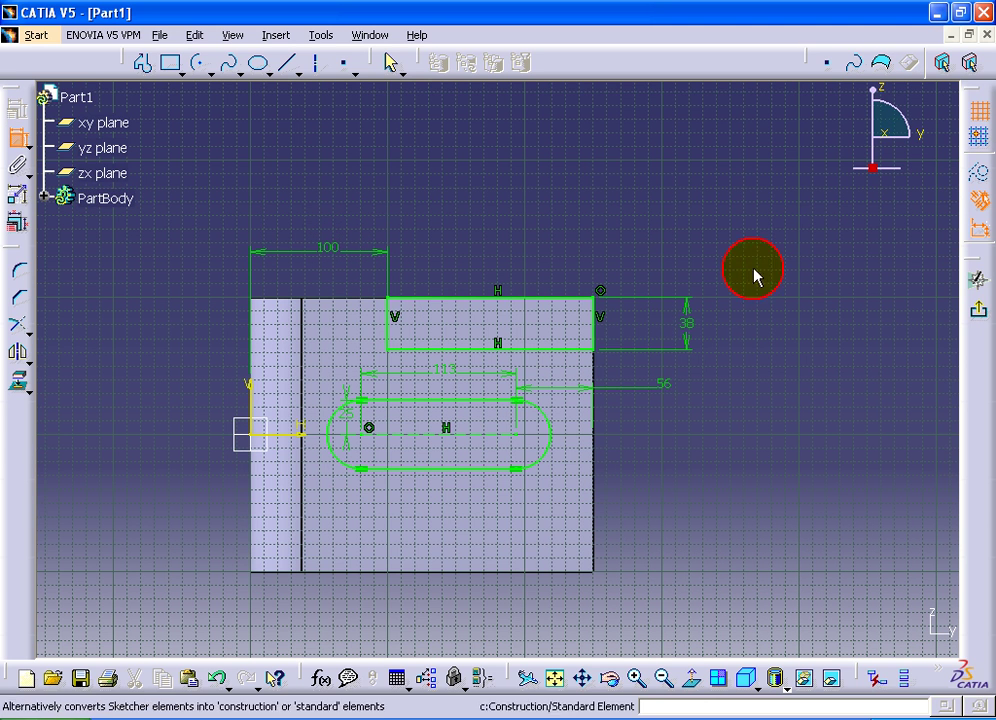
# Step: Mirror the rectangle about the slot's horizontal centreline and exit the sketch
pyautogui.rightClick(563, 355)
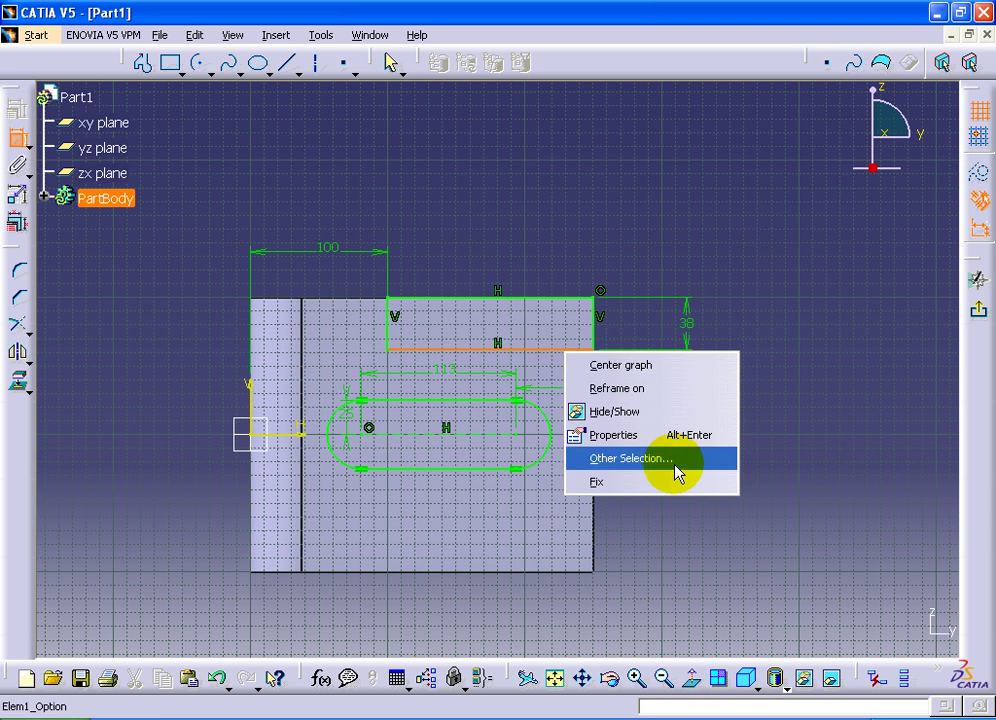
pyautogui.click(840, 329)
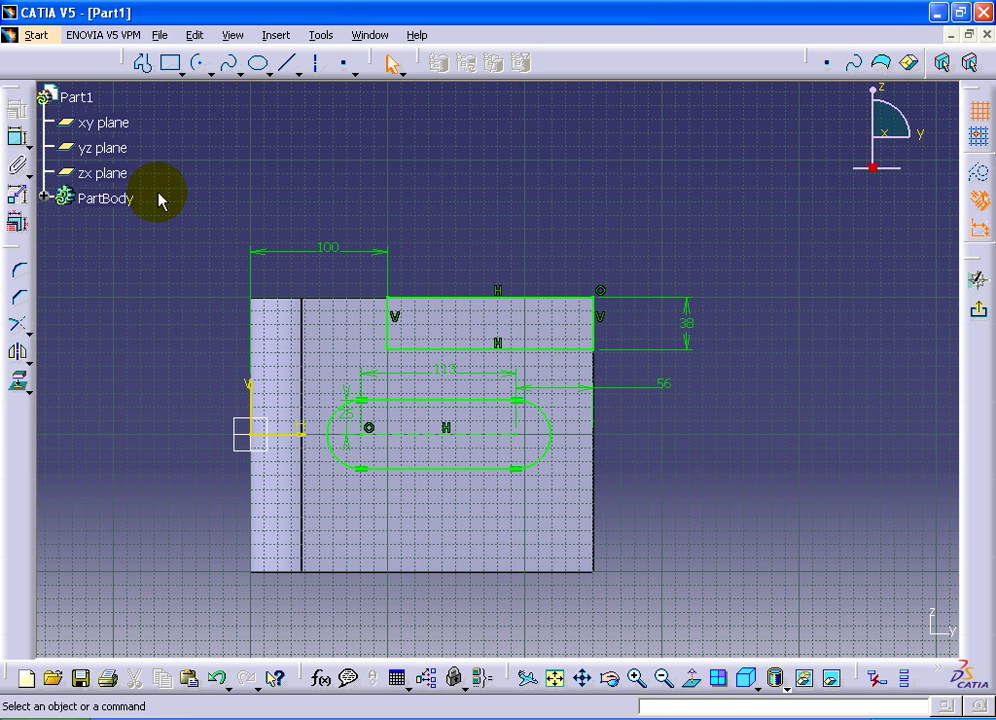
pyautogui.rightClick(446, 299)
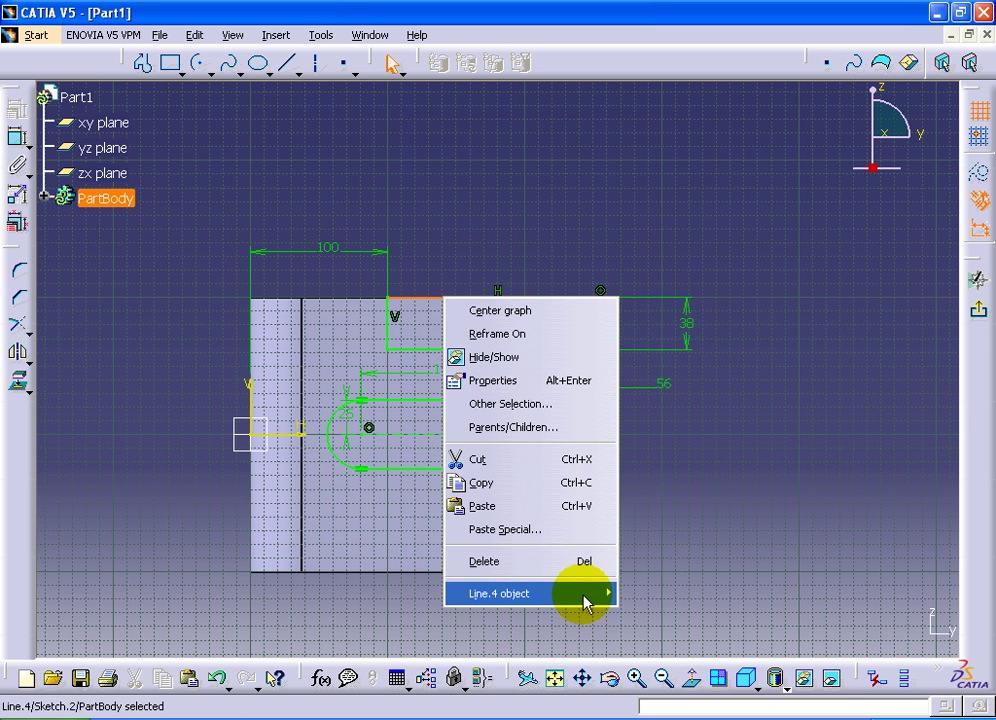
pyautogui.click(700, 563)
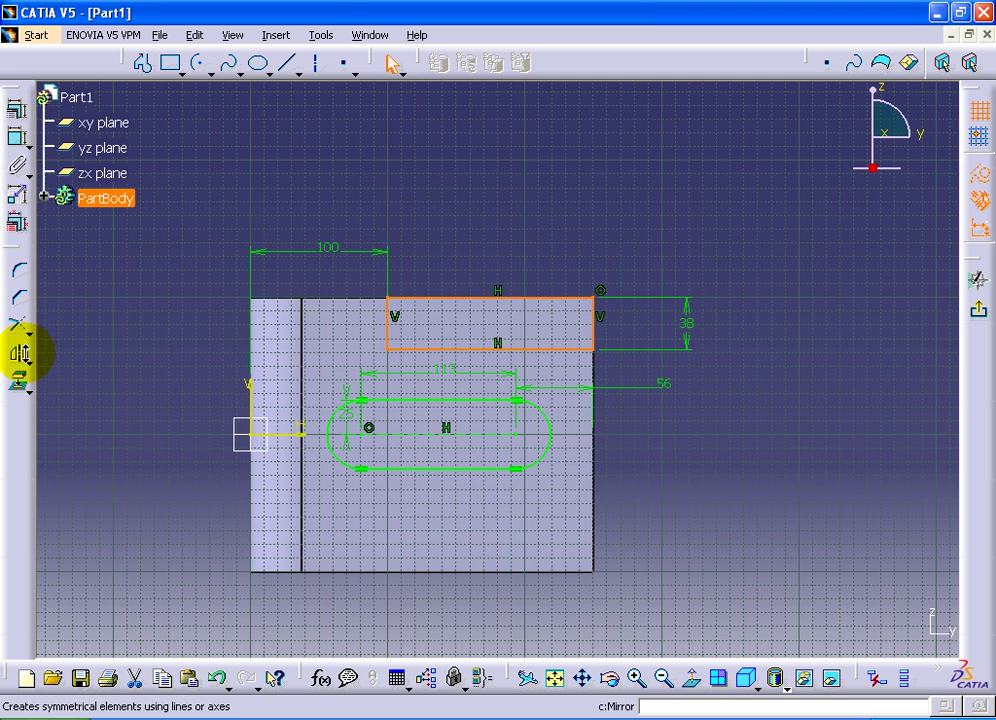
pyautogui.click(410, 430)
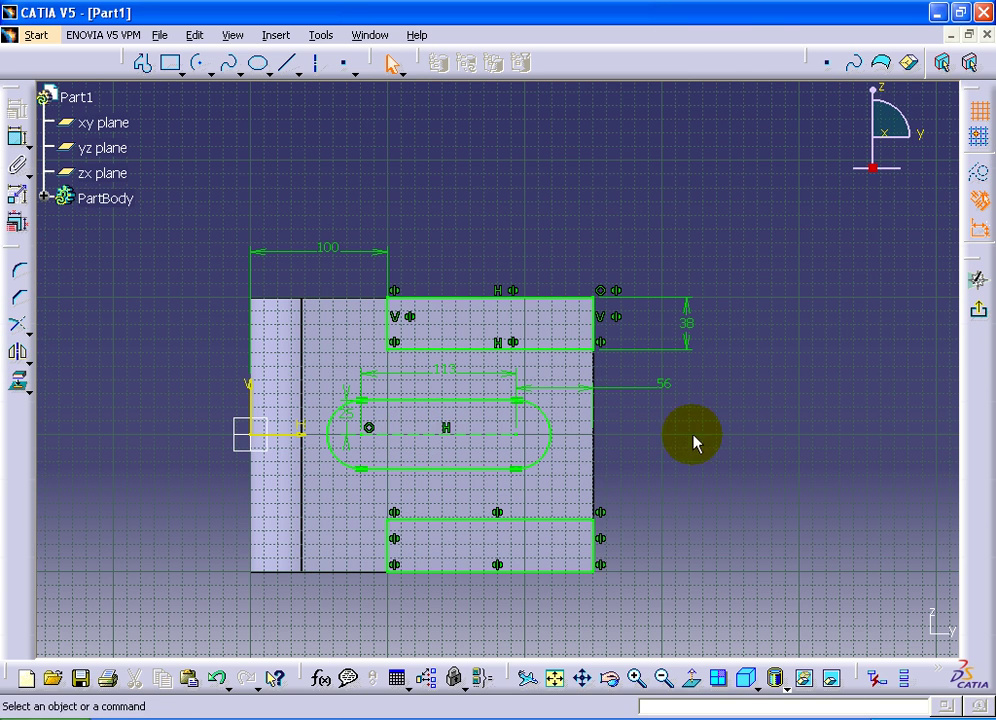
pyautogui.click(978, 310)
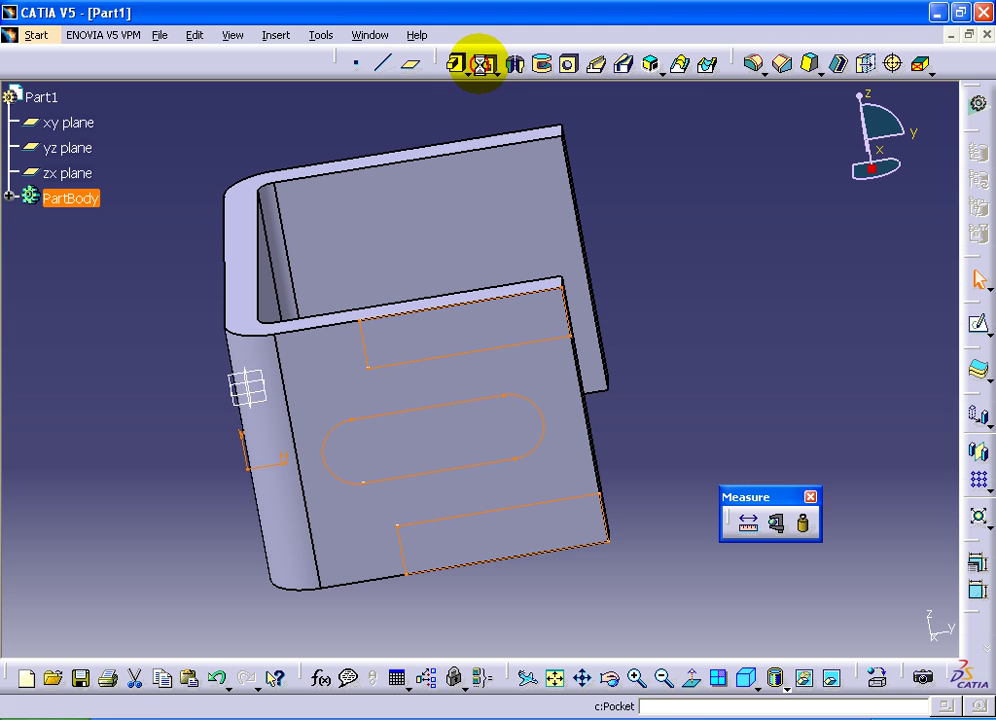
# Step: Pocket the slot-and-rectangles sketch with depth type Up to next
pyautogui.click(481, 64)
pyautogui.click(814, 389)
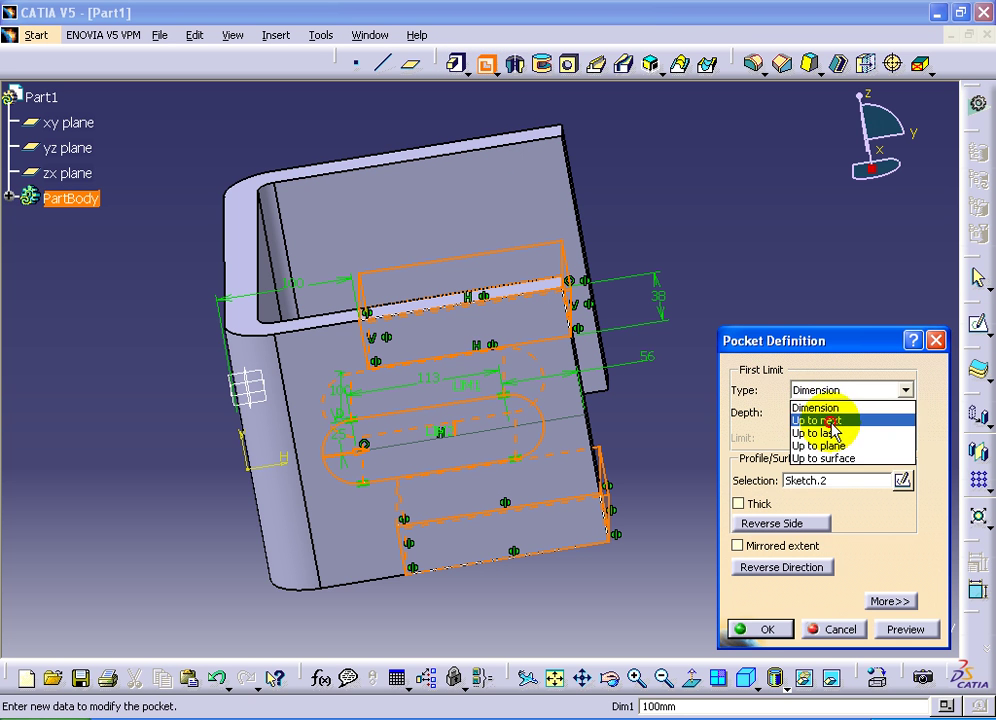
pyautogui.click(829, 420)
pyautogui.click(768, 689)
pyautogui.moveTo(670, 590)
pyautogui.mouseDown(button='middle')
pyautogui.moveTo(422, 540)
pyautogui.moveTo(460, 520)
pyautogui.moveTo(497, 530)
pyautogui.moveTo(418, 500)
pyautogui.moveTo(447, 493)
pyautogui.moveTo(330, 515)
pyautogui.moveTo(445, 422)
pyautogui.mouseUp(button='middle')
# Step: Turn the part toward its front panel and select the bracket's front face
pyautogui.click(494, 400)
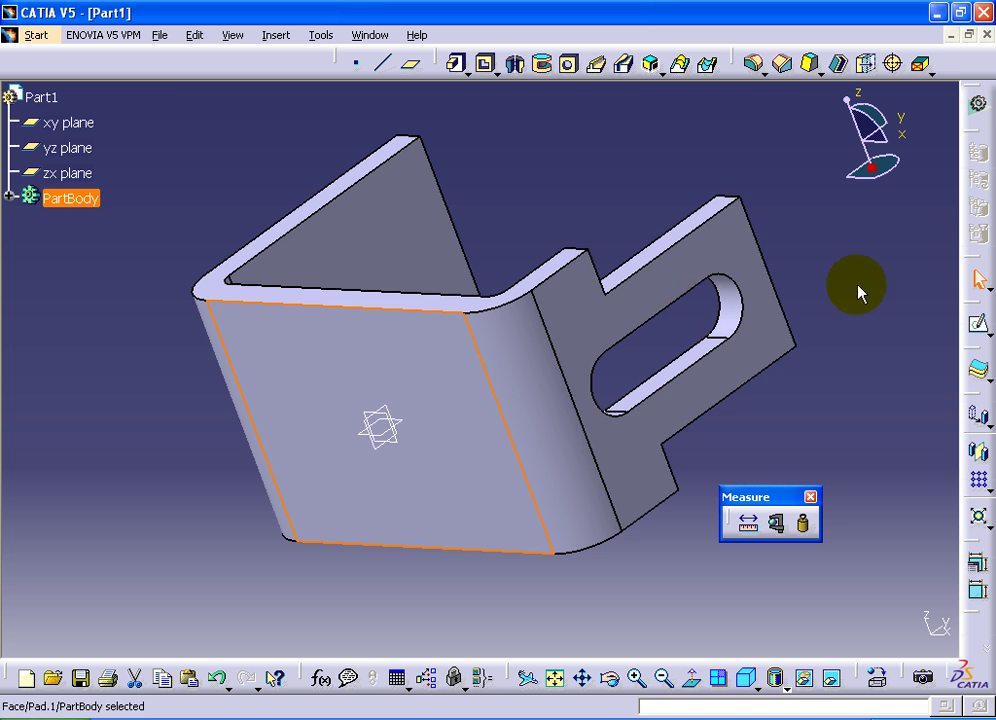
pyautogui.click(605, 176)
pyautogui.moveTo(534, 187)
pyautogui.mouseDown(button='middle')
pyautogui.moveTo(425, 245)
pyautogui.moveTo(460, 247)
pyautogui.mouseUp(button='middle')
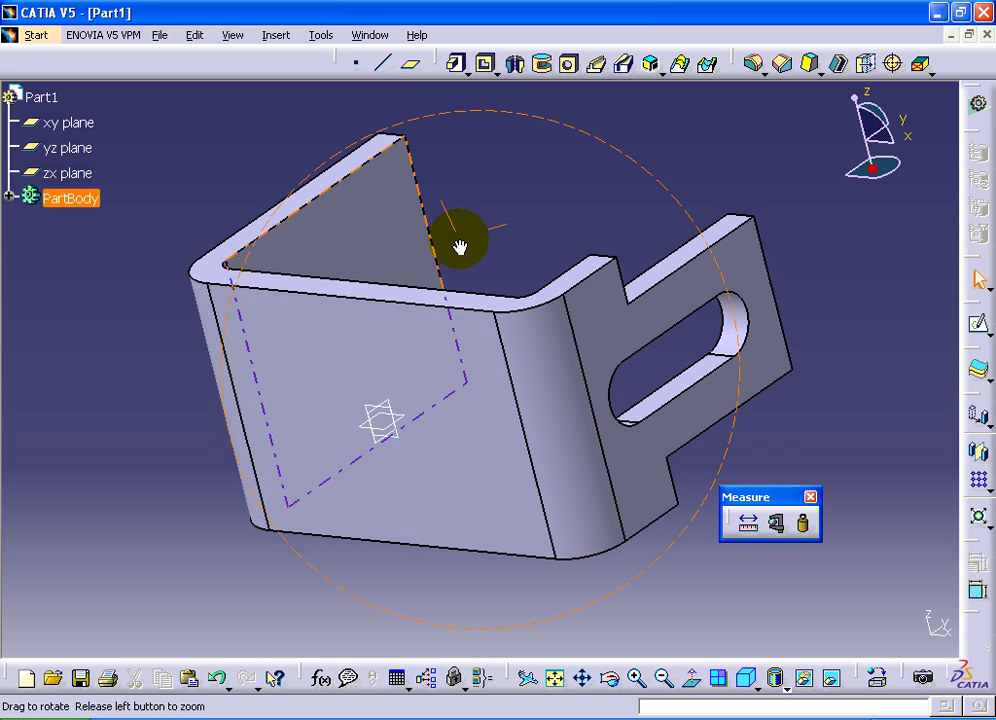
pyautogui.click(438, 399)
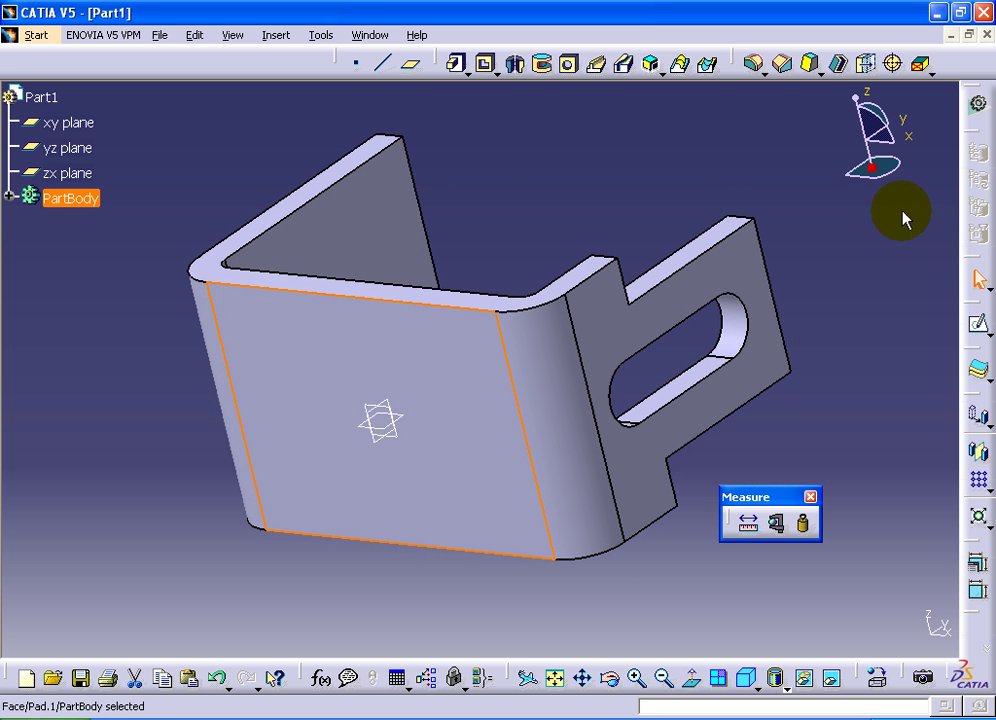
# Step: Sketch a circle centred on the front-face origin and set its diameter to 150 mm
pyautogui.click(977, 323)
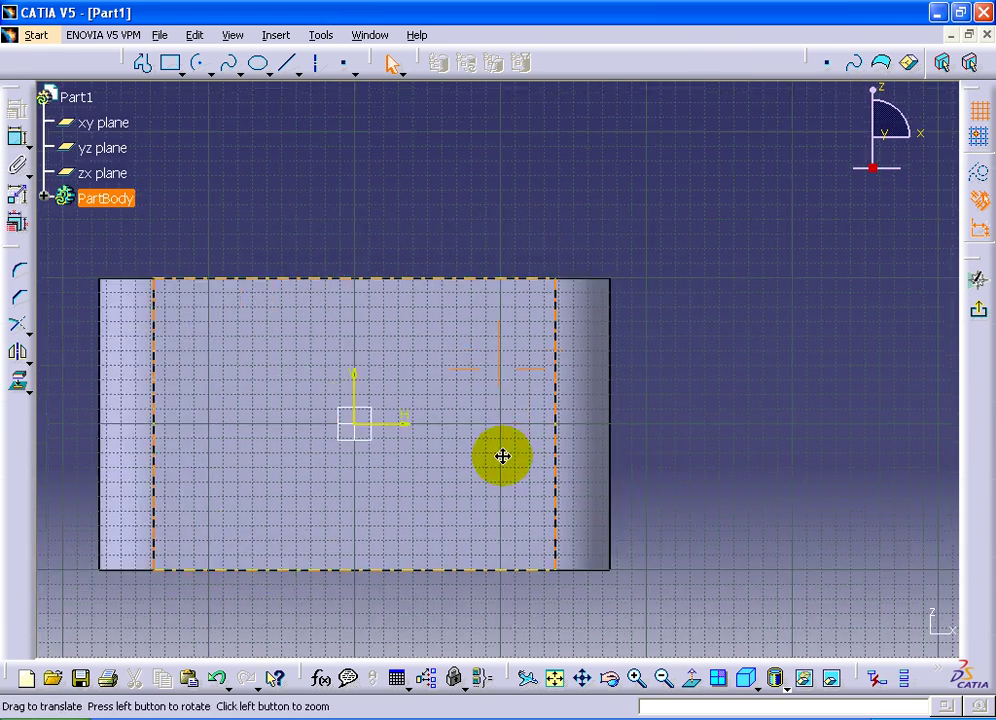
pyautogui.click(205, 72)
pyautogui.click(225, 102)
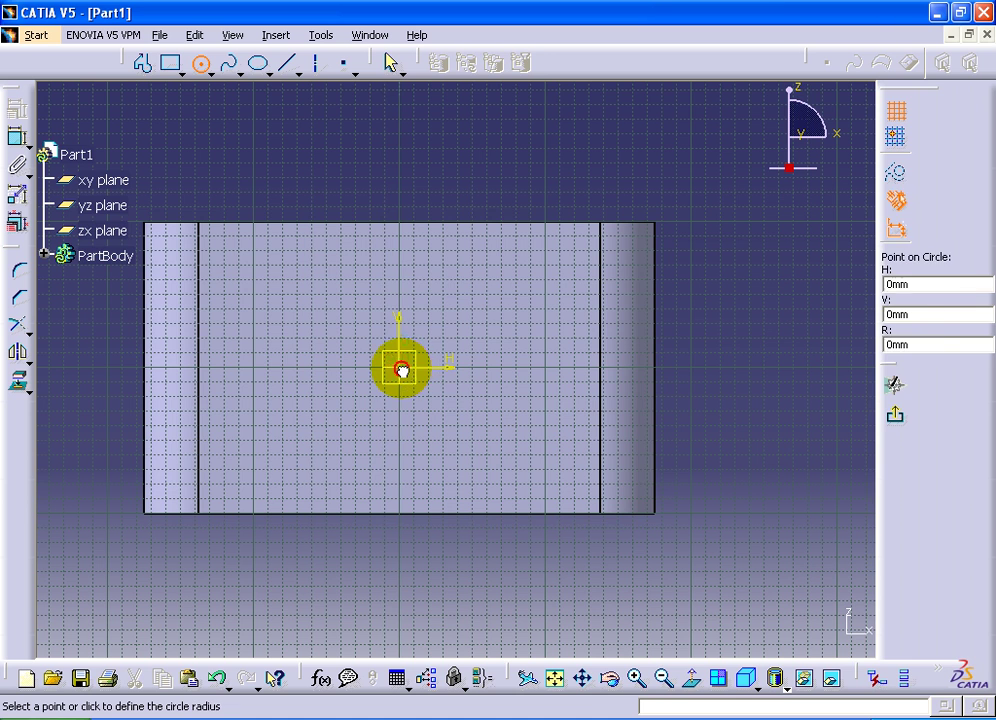
pyautogui.click(436, 295)
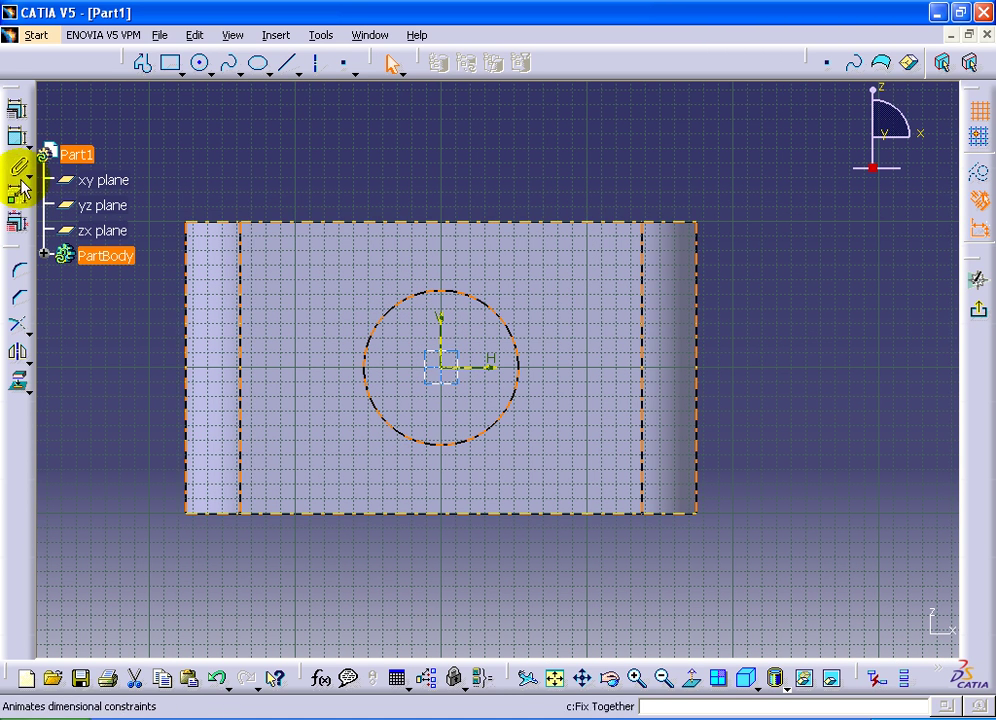
pyautogui.click(18, 140)
pyautogui.click(402, 298)
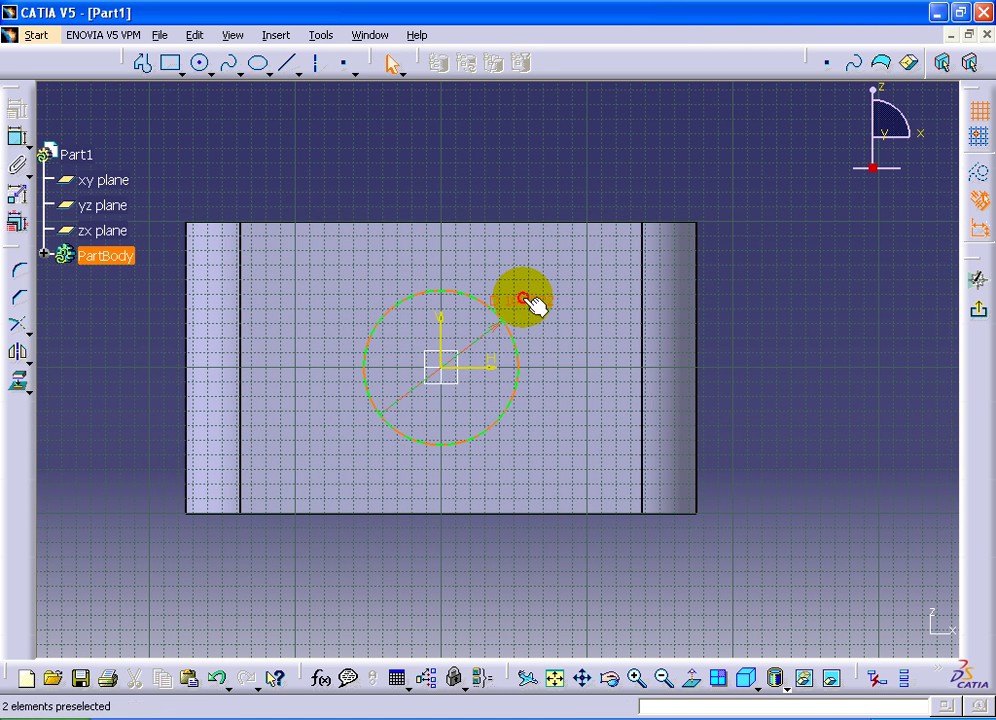
pyautogui.doubleClick(527, 300)
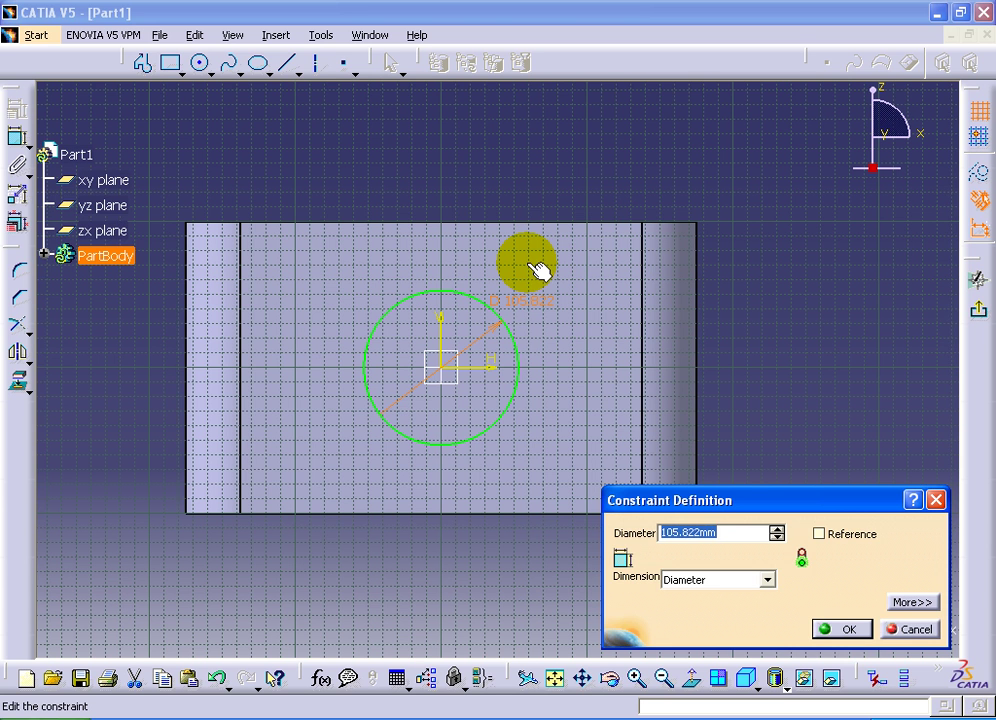
pyautogui.write('0')
pyautogui.press('Return')
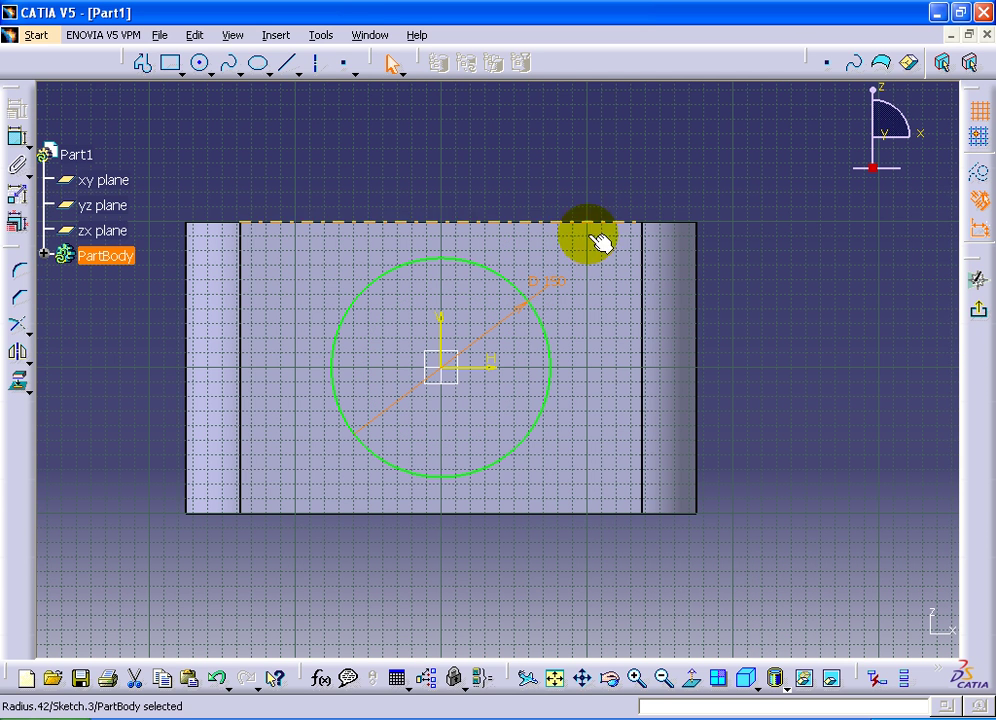
# Step: Exit the sketch and pocket the 150 mm circle Up to next through the front wall
pyautogui.click(978, 310)
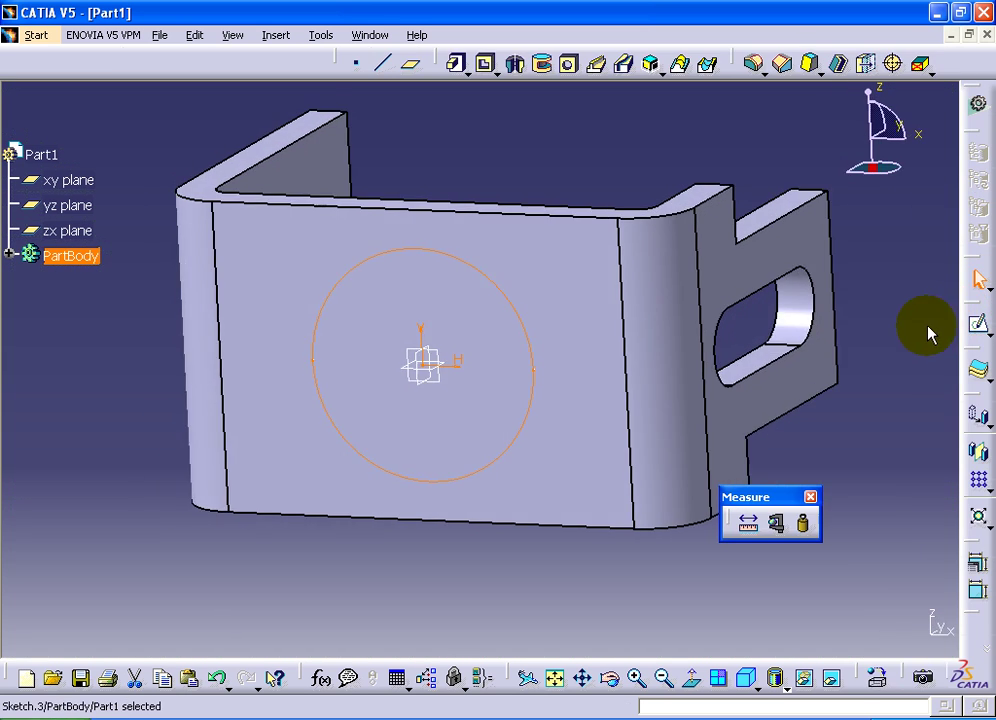
pyautogui.click(486, 79)
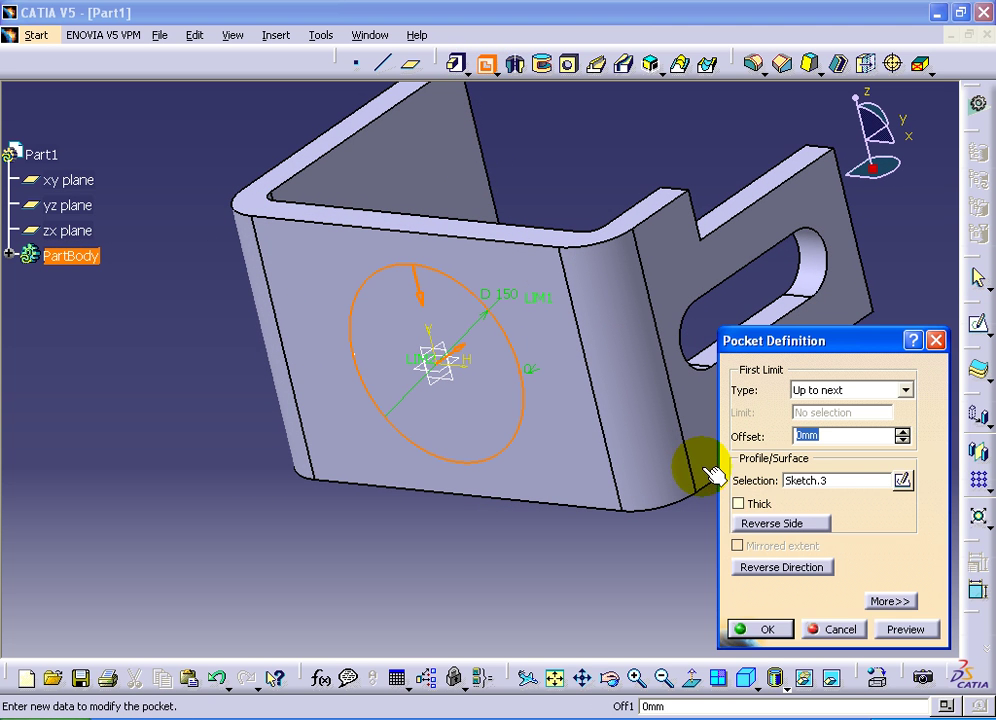
pyautogui.click(903, 629)
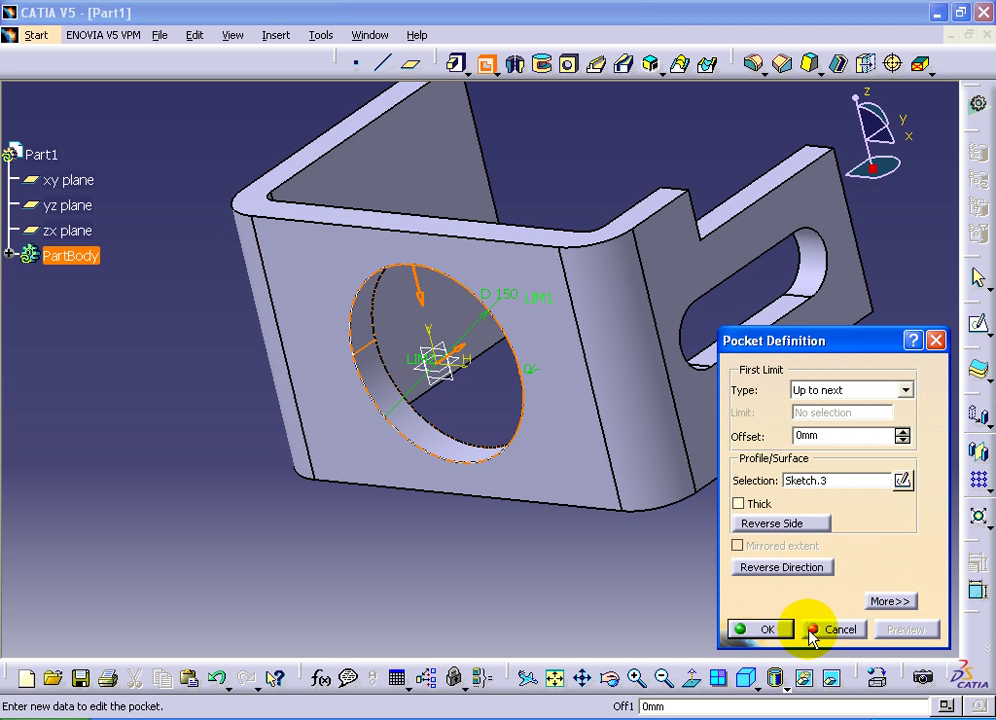
pyautogui.click(763, 629)
pyautogui.moveTo(414, 485); pyautogui.dragTo(460, 578, button='middle')
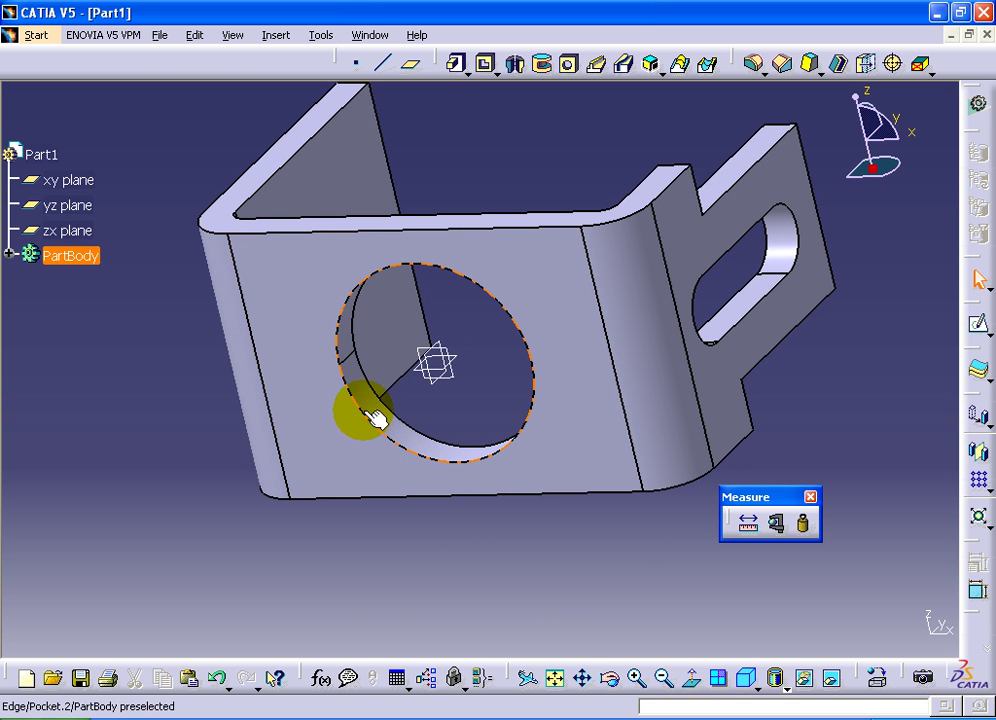
# Step: Sketch on the front face and draw two small circles, one above the other, left of the large hole
pyautogui.click(313, 386)
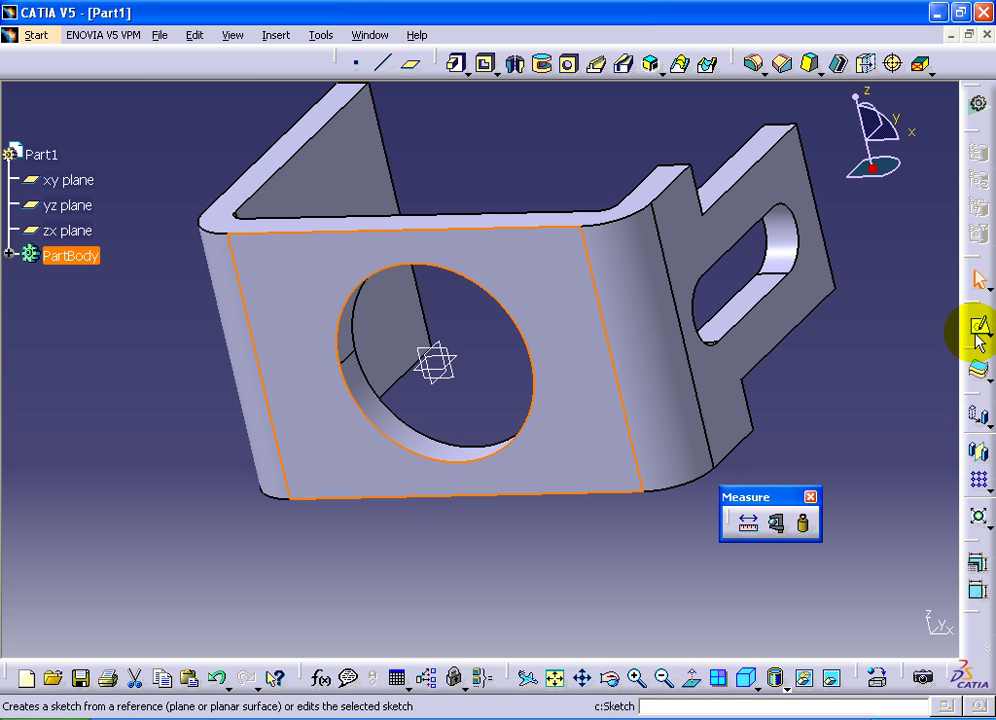
pyautogui.click(978, 325)
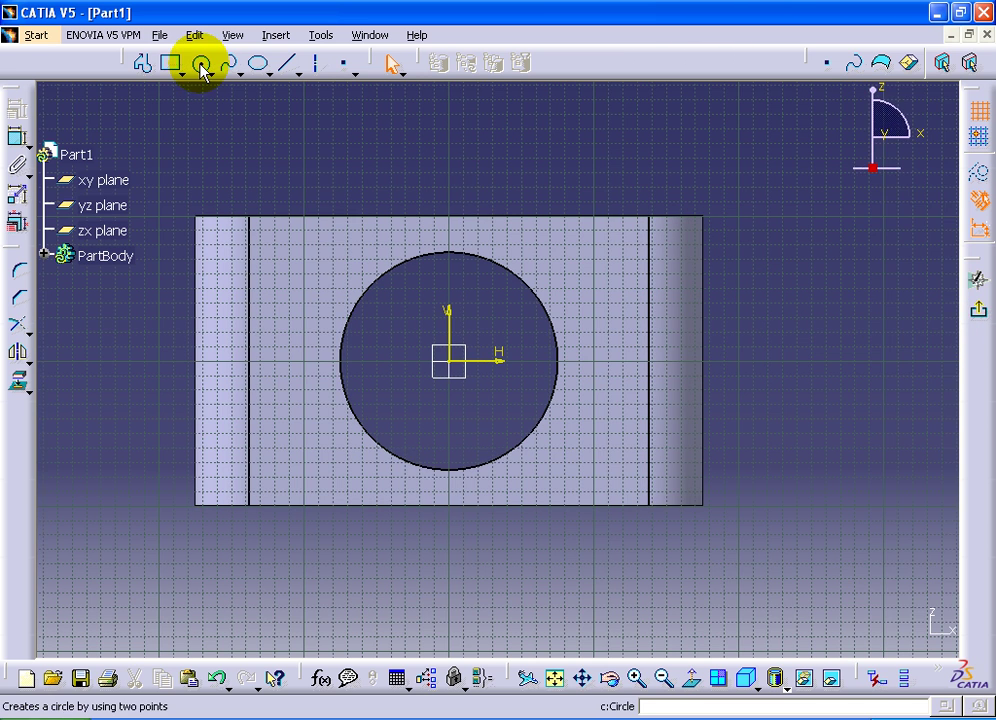
pyautogui.click(200, 63)
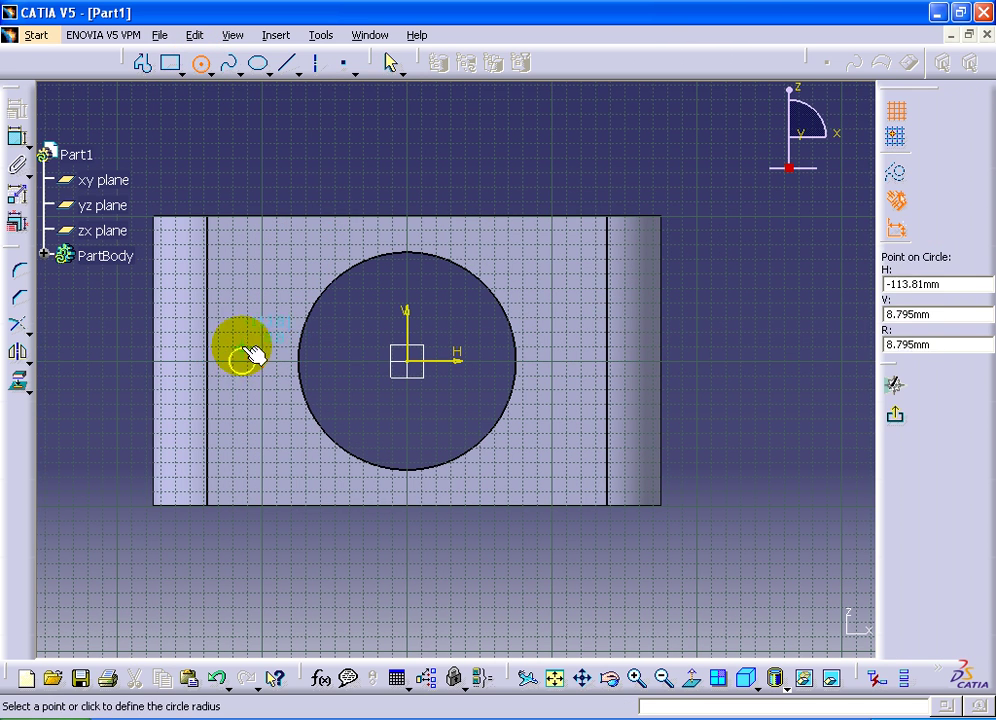
pyautogui.click(255, 352)
pyautogui.click(434, 385)
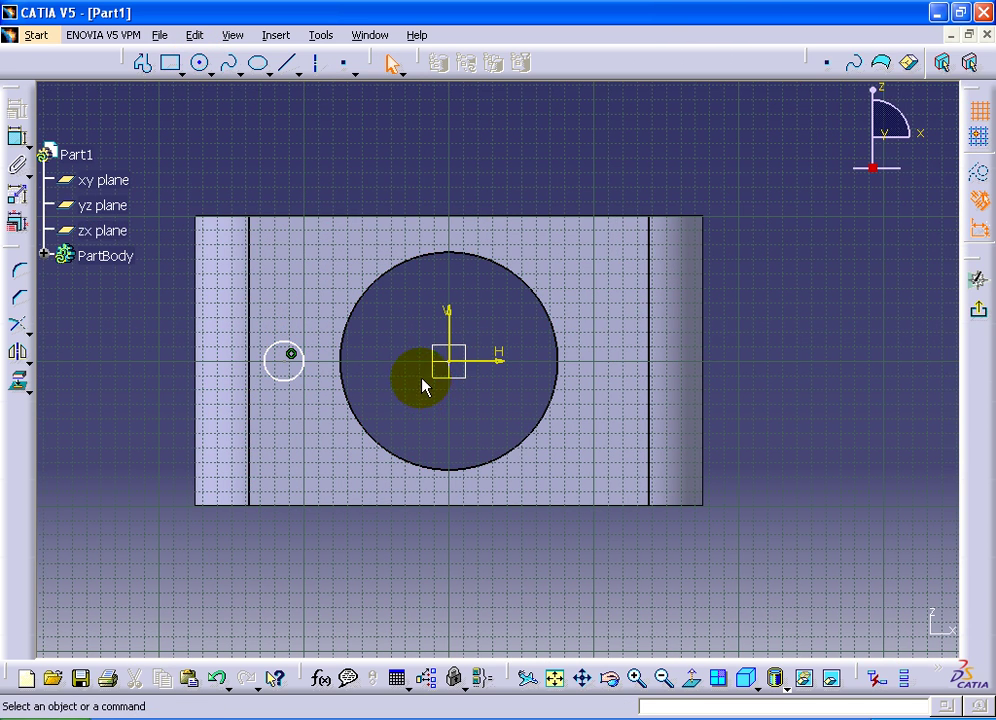
pyautogui.moveTo(410, 370); pyautogui.dragTo(418, 376, button='middle')
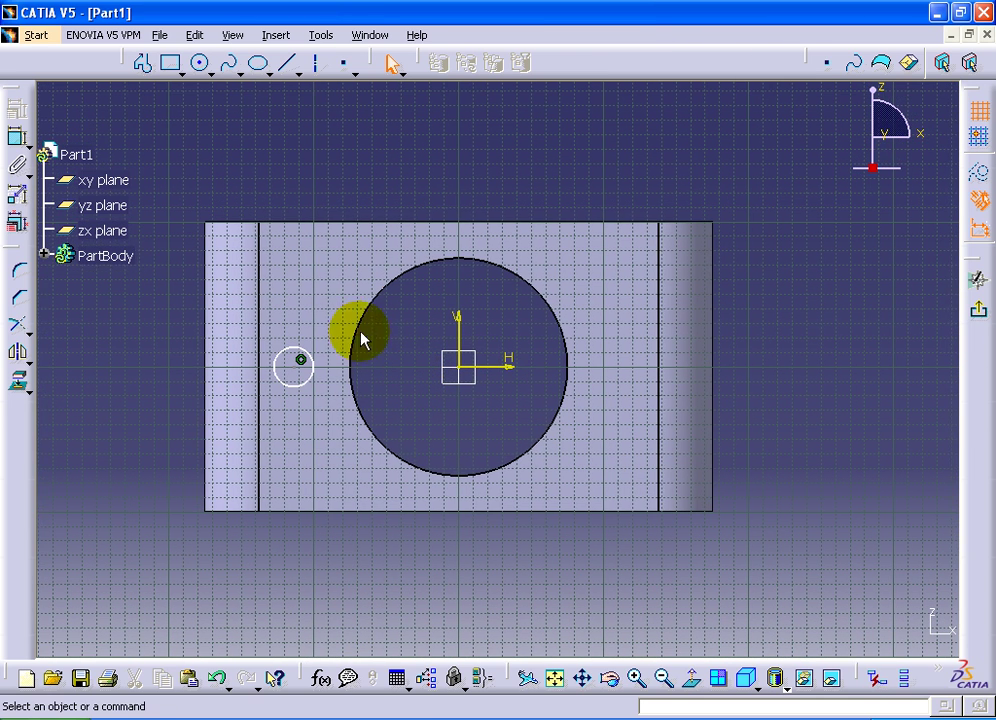
pyautogui.click(200, 63)
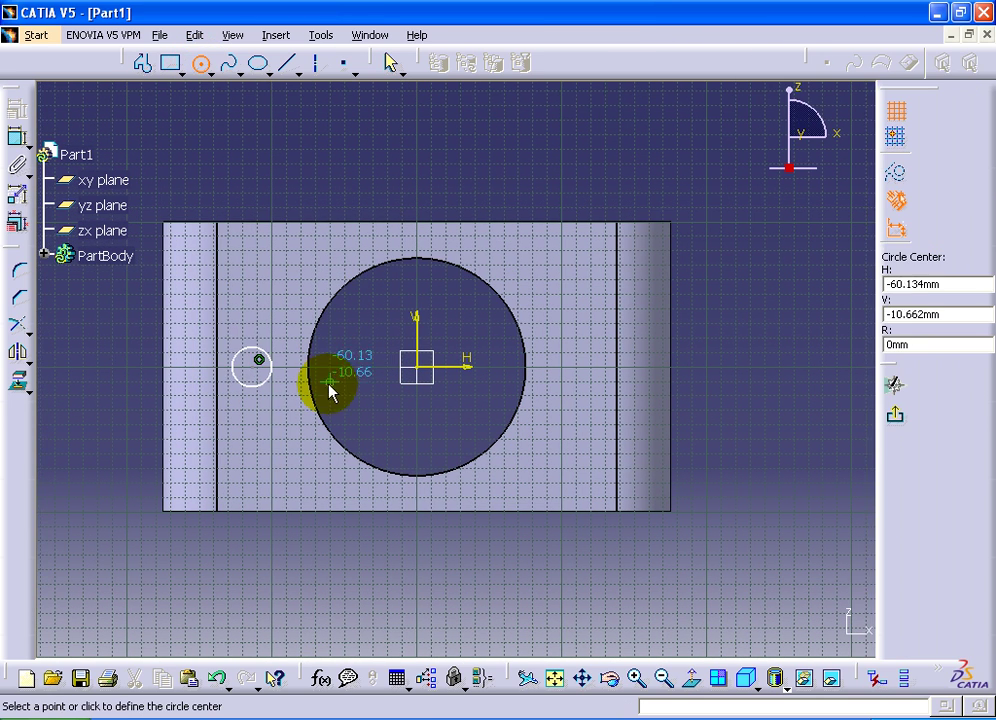
pyautogui.click(259, 360)
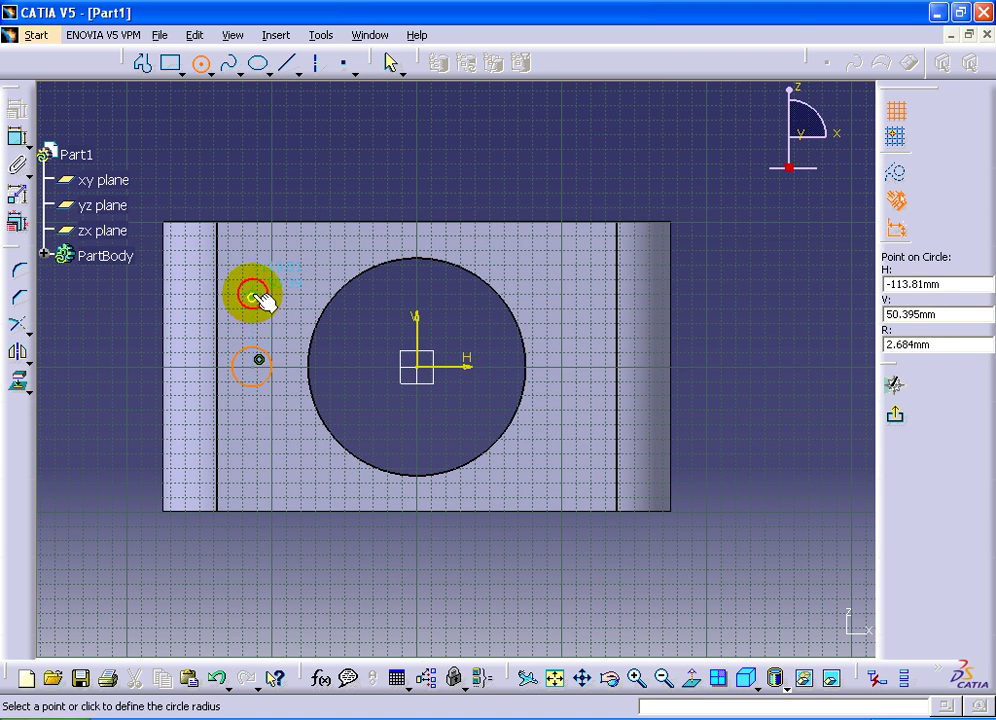
pyautogui.click(263, 287)
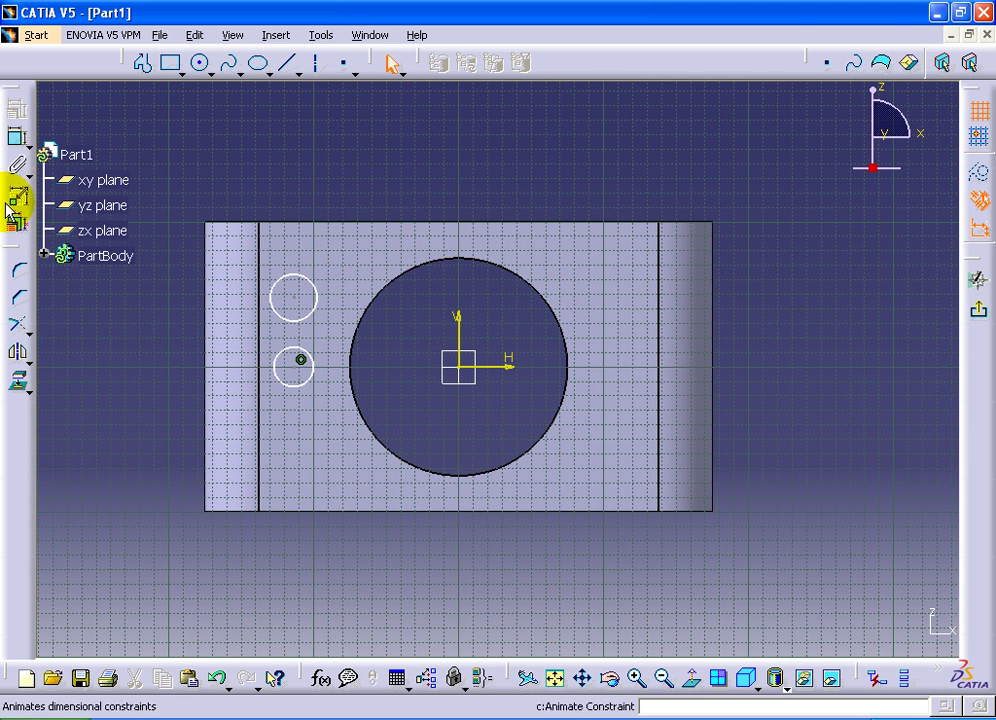
# Step: Delete the 113.81 dimension and dimension the small circle's centre 62 mm from the left edge
pyautogui.click(14, 137)
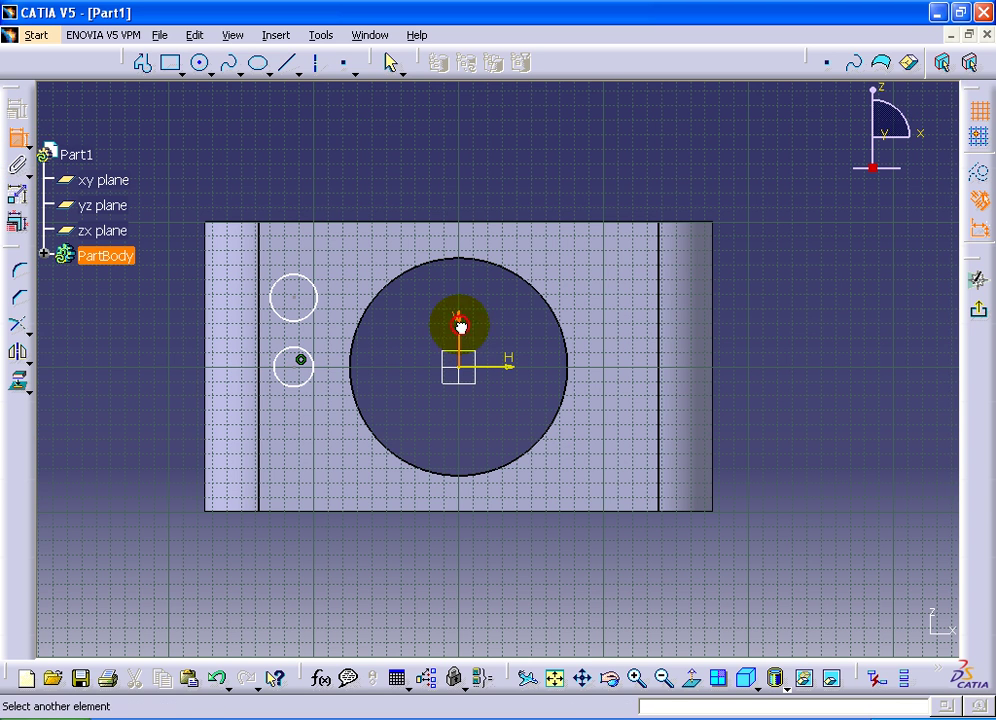
pyautogui.click(302, 362)
pyautogui.click(422, 405)
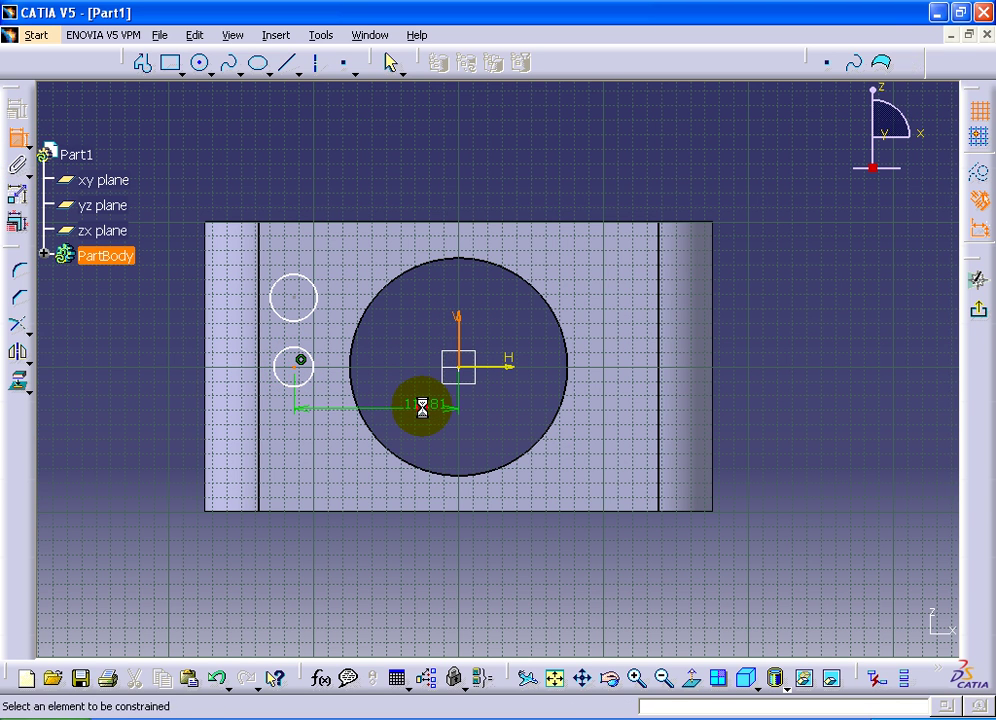
pyautogui.doubleClick(416, 403)
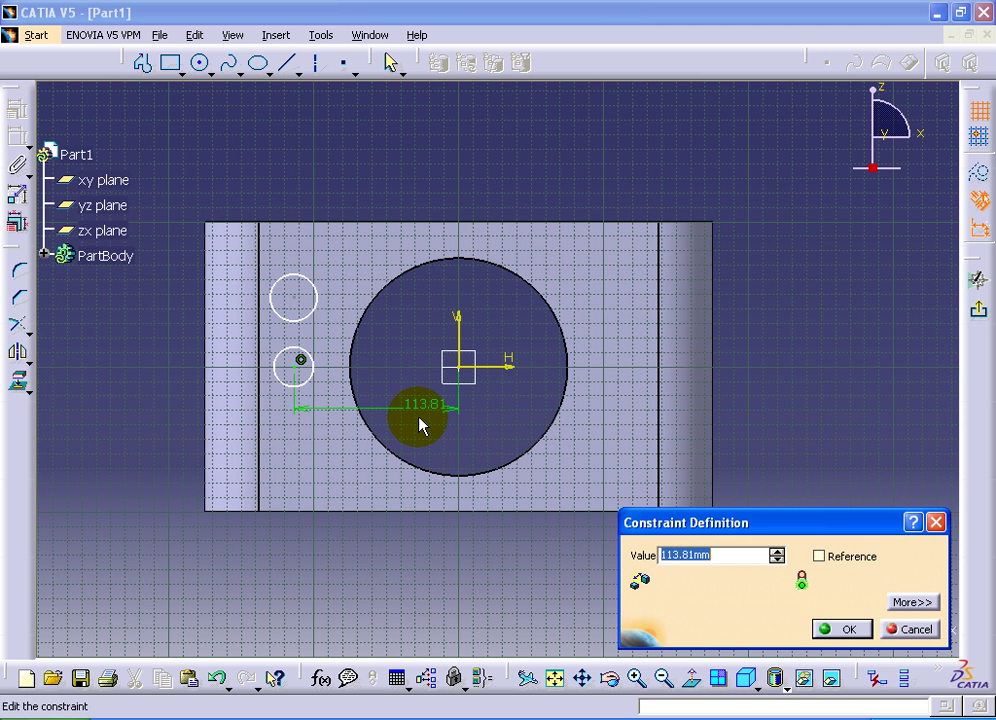
pyautogui.click(905, 629)
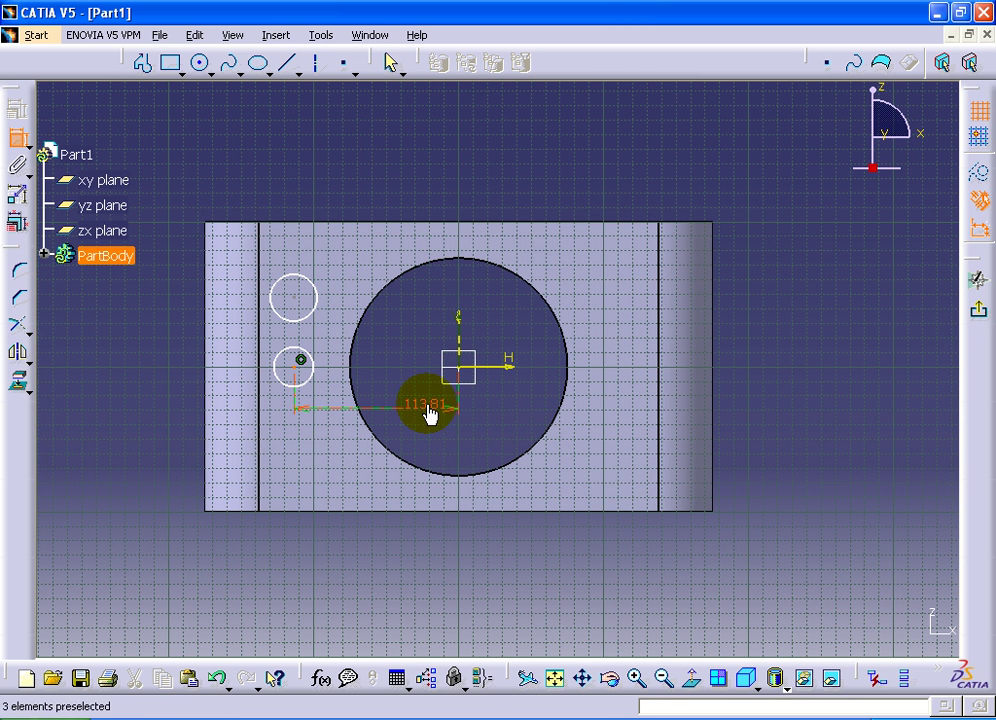
pyautogui.rightClick(430, 412)
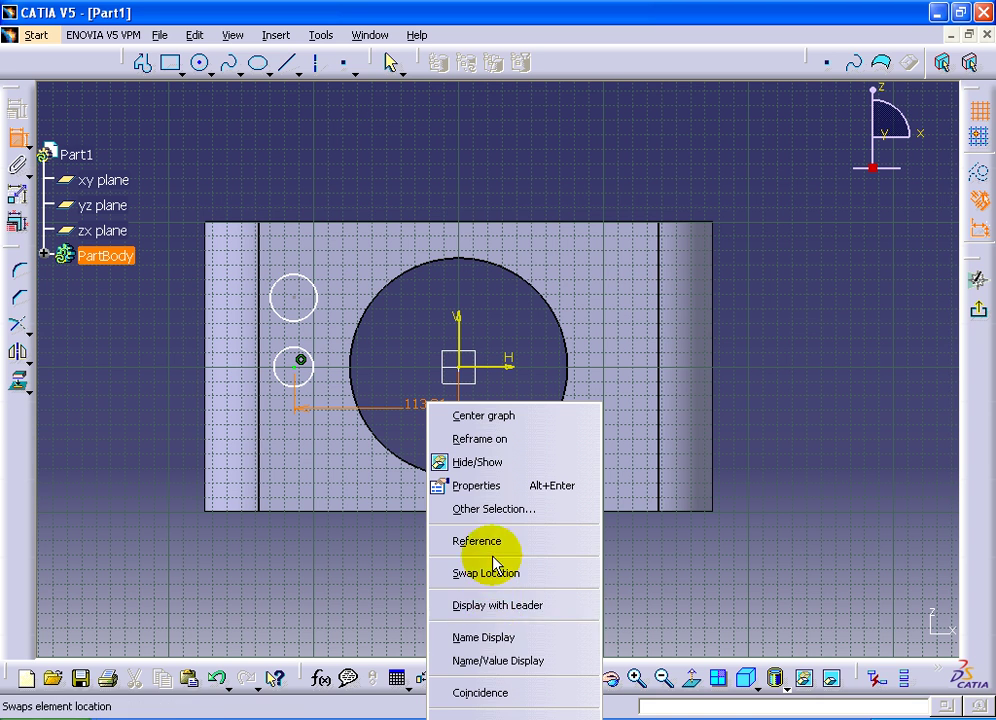
pyautogui.click(500, 714)
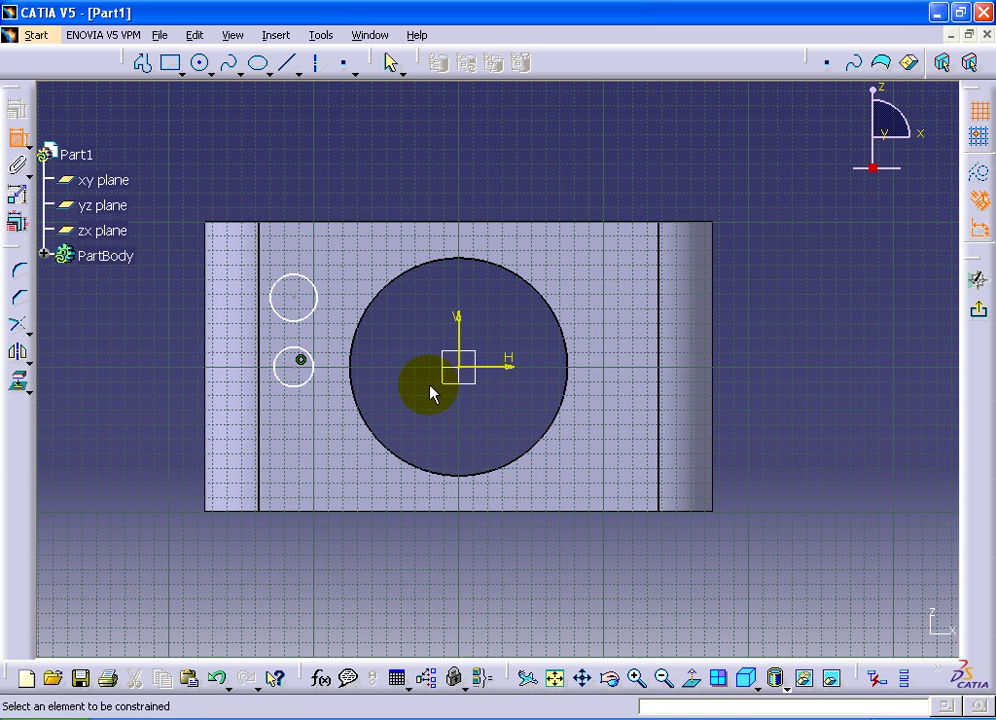
pyautogui.click(208, 353)
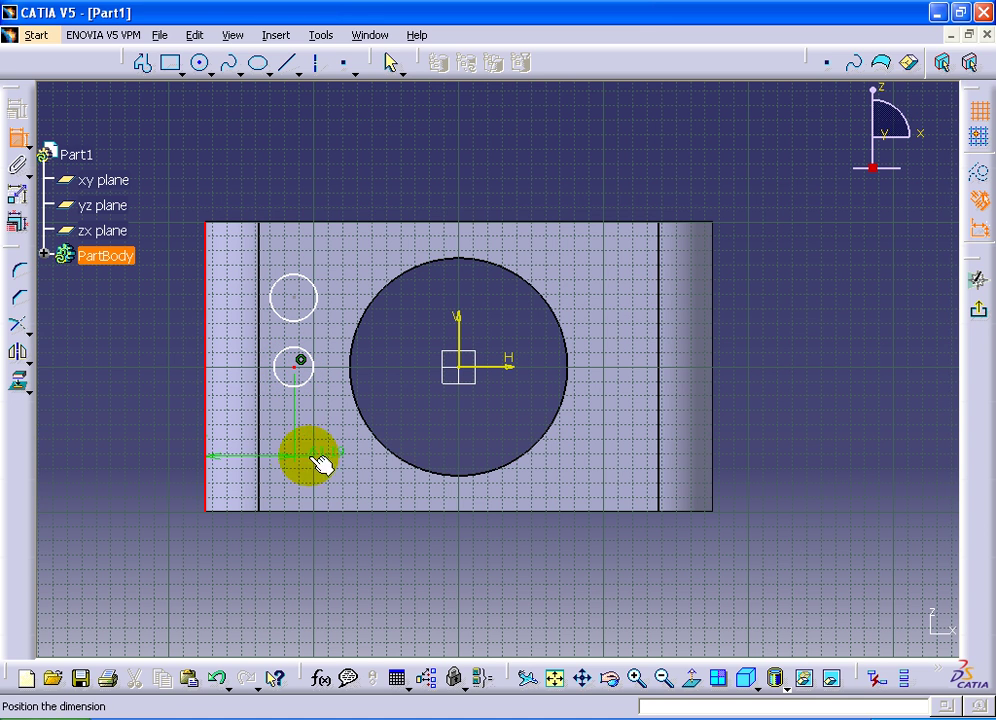
pyautogui.doubleClick(418, 426)
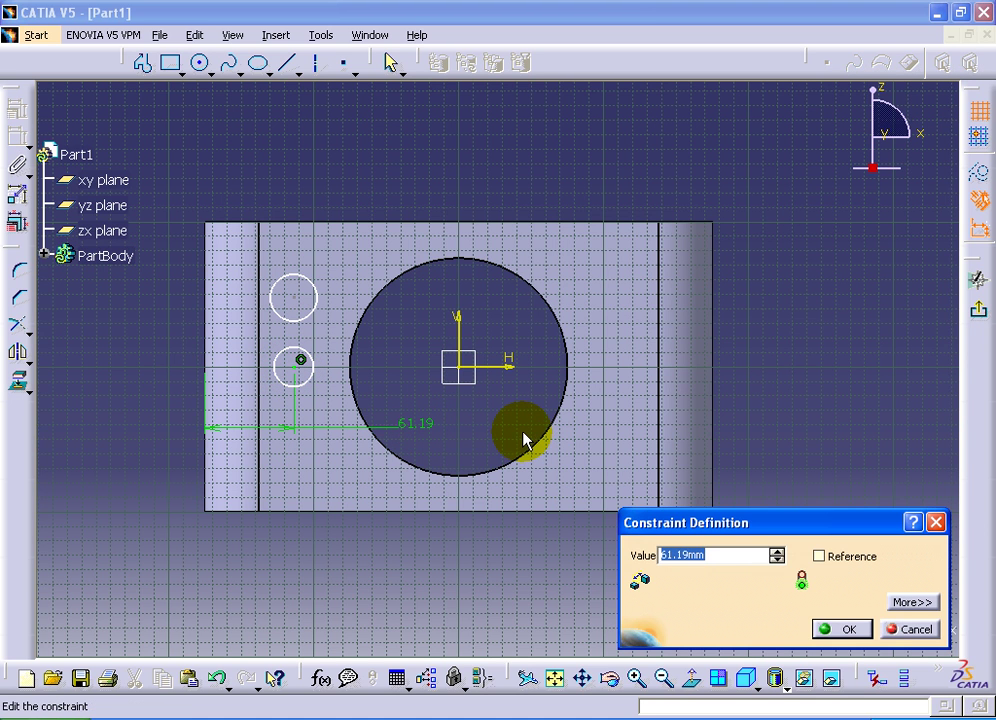
pyautogui.write('6')
pyautogui.write('2')
pyautogui.press('Return')
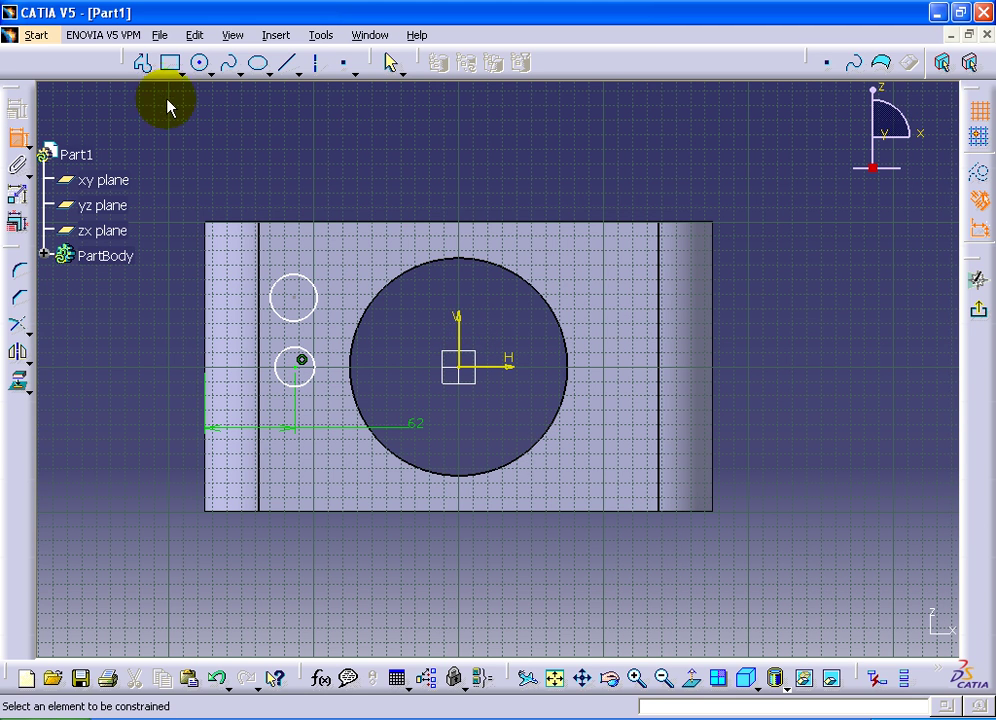
# Step: Dimension the vertical spacing between the middle and upper circles as 62 mm
pyautogui.click(296, 370)
pyautogui.click(292, 298)
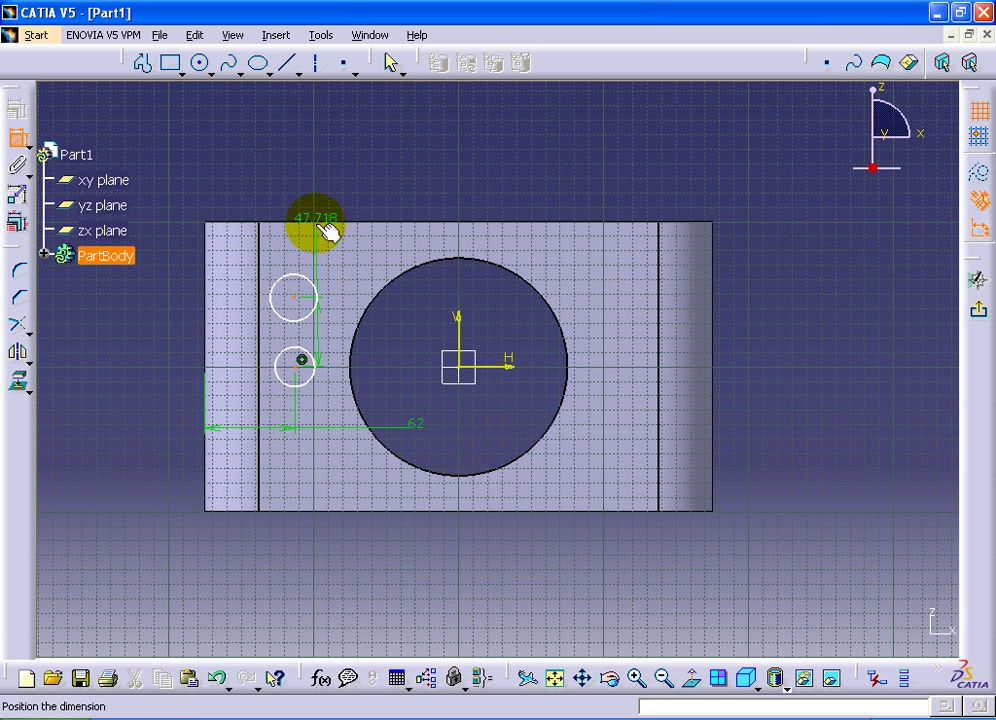
pyautogui.click(357, 203)
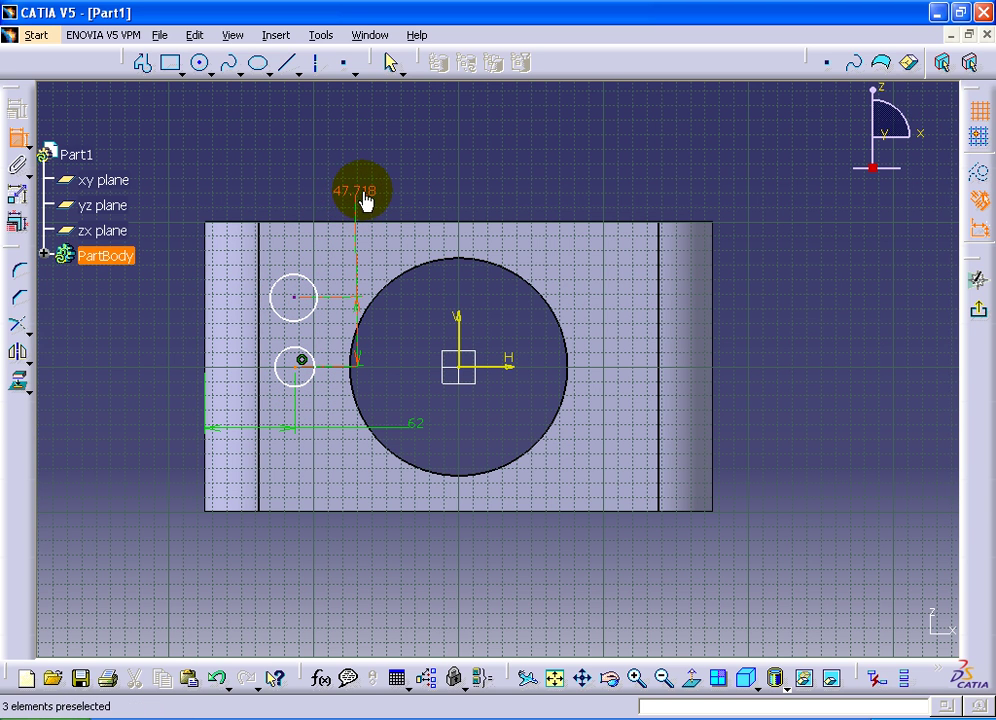
pyautogui.doubleClick(363, 195)
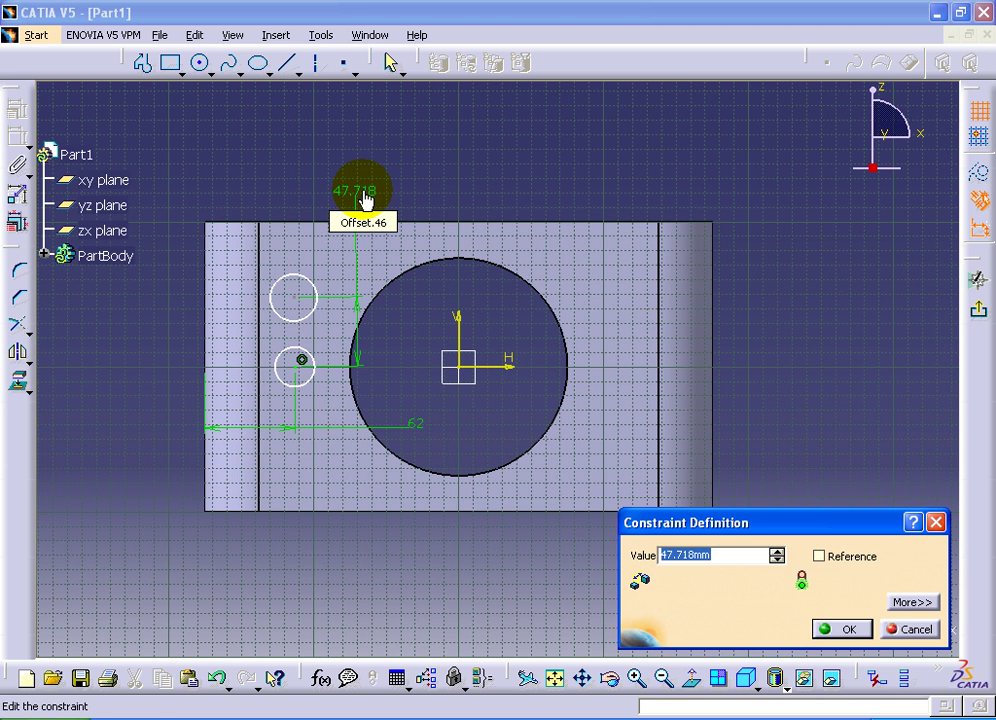
pyautogui.press('Return')
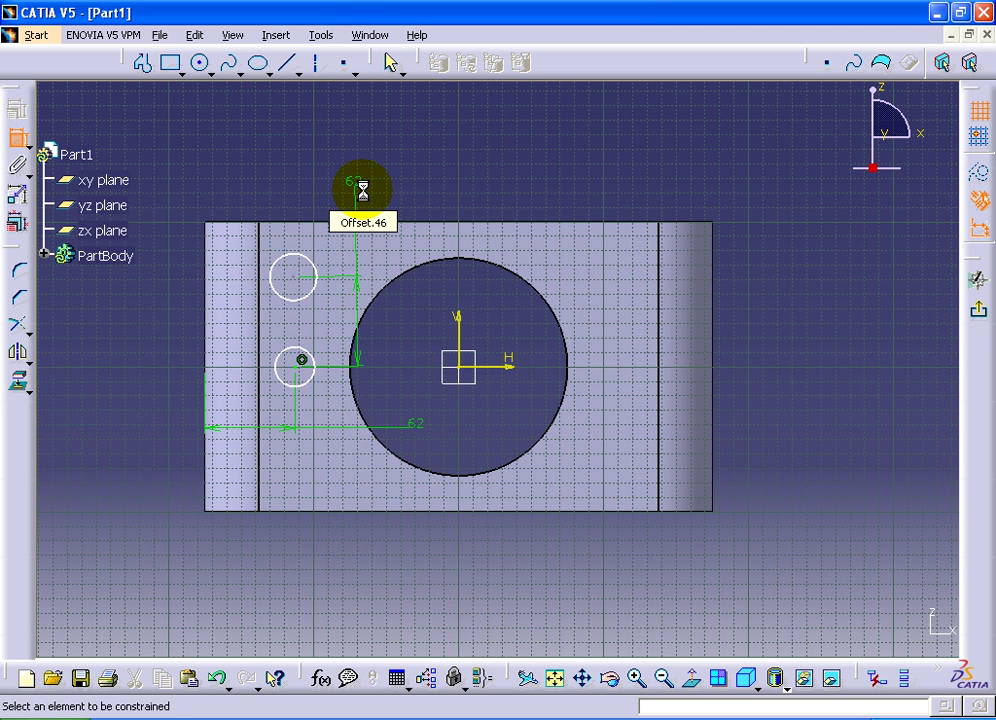
pyautogui.click(477, 197)
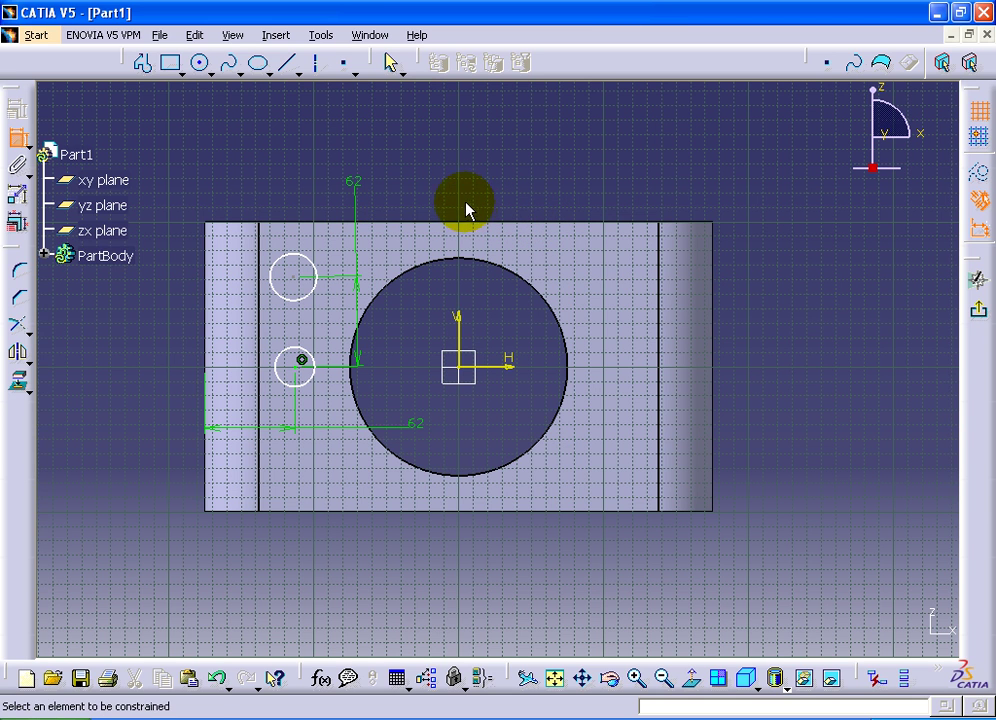
# Step: Dimension the upper circle's centre 62 mm from the left edge
pyautogui.click(293, 279)
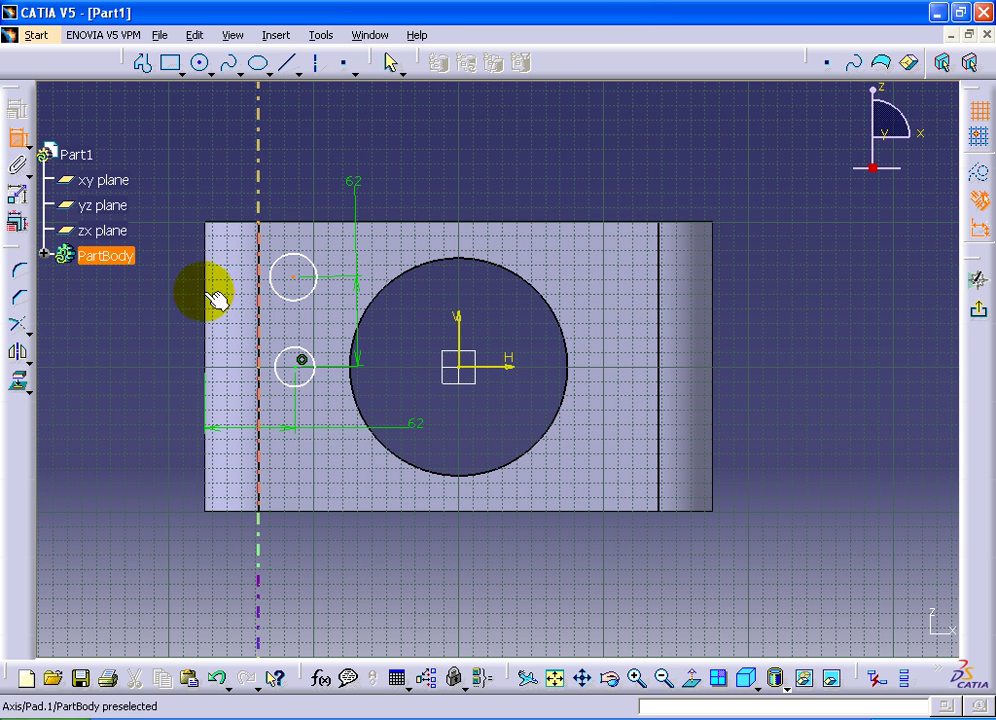
pyautogui.click(212, 297)
pyautogui.click(260, 184)
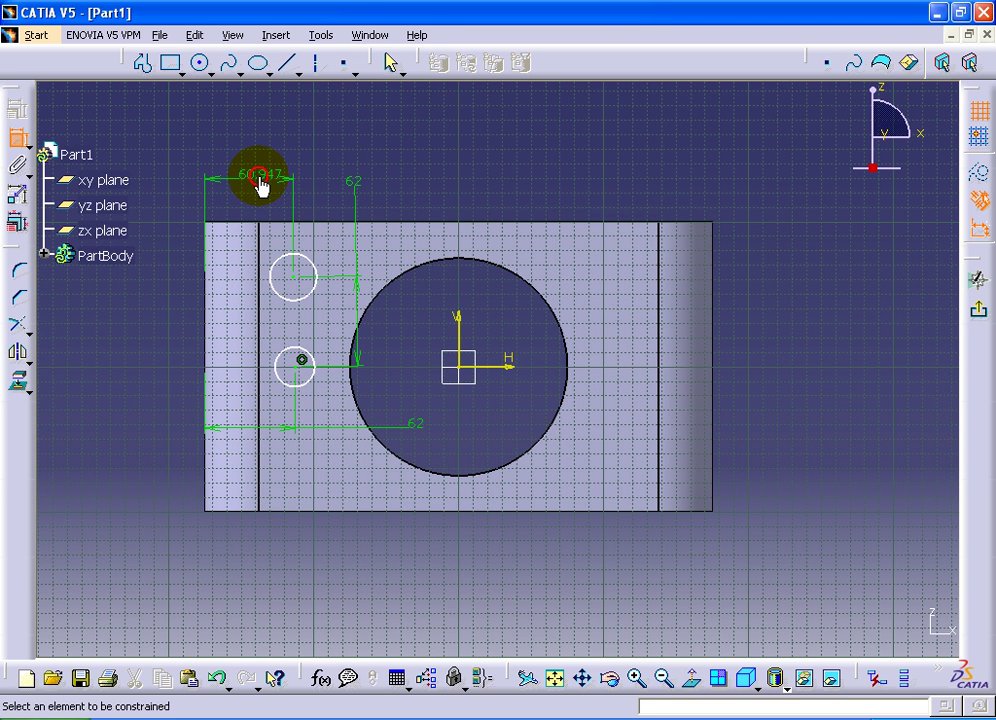
pyautogui.doubleClick(261, 182)
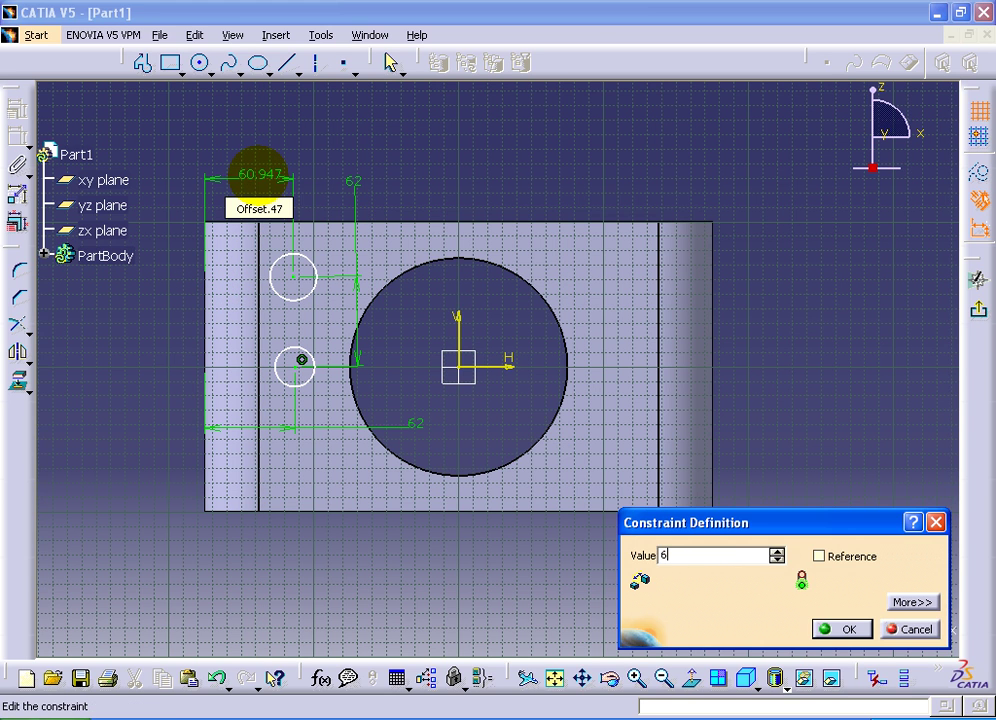
pyautogui.write('2')
pyautogui.press('Return')
pyautogui.click(160, 75)
pyautogui.click(142, 62)
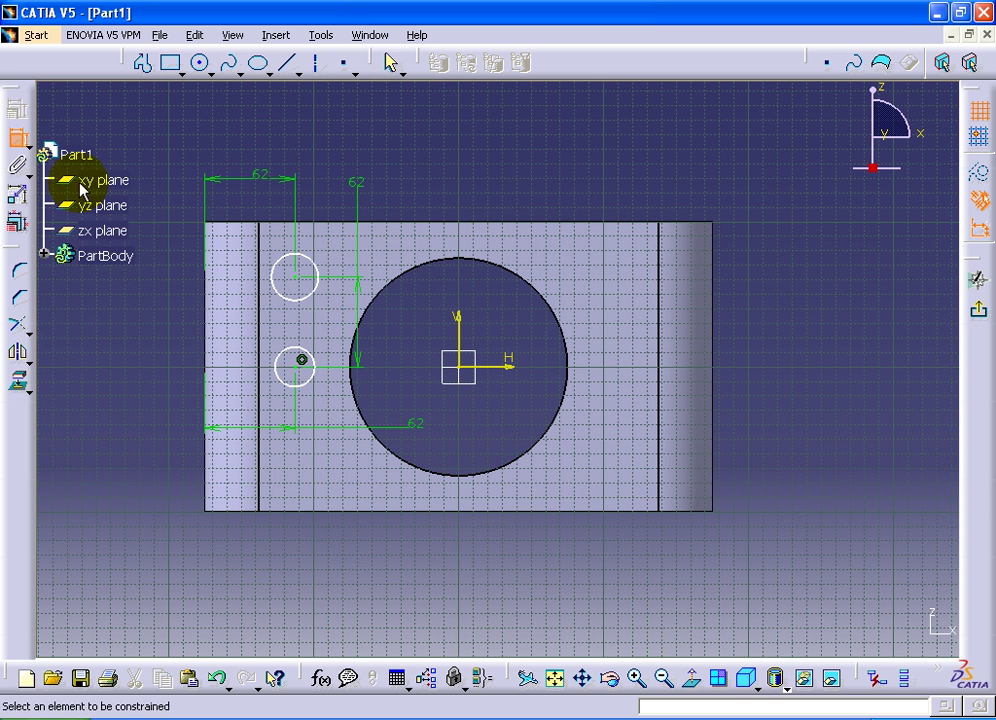
# Step: Add diameter dimensions to the upper and middle circles, setting each to 28 mm
pyautogui.click(280, 271)
pyautogui.click(178, 268)
pyautogui.doubleClick(178, 268)
pyautogui.write('28')
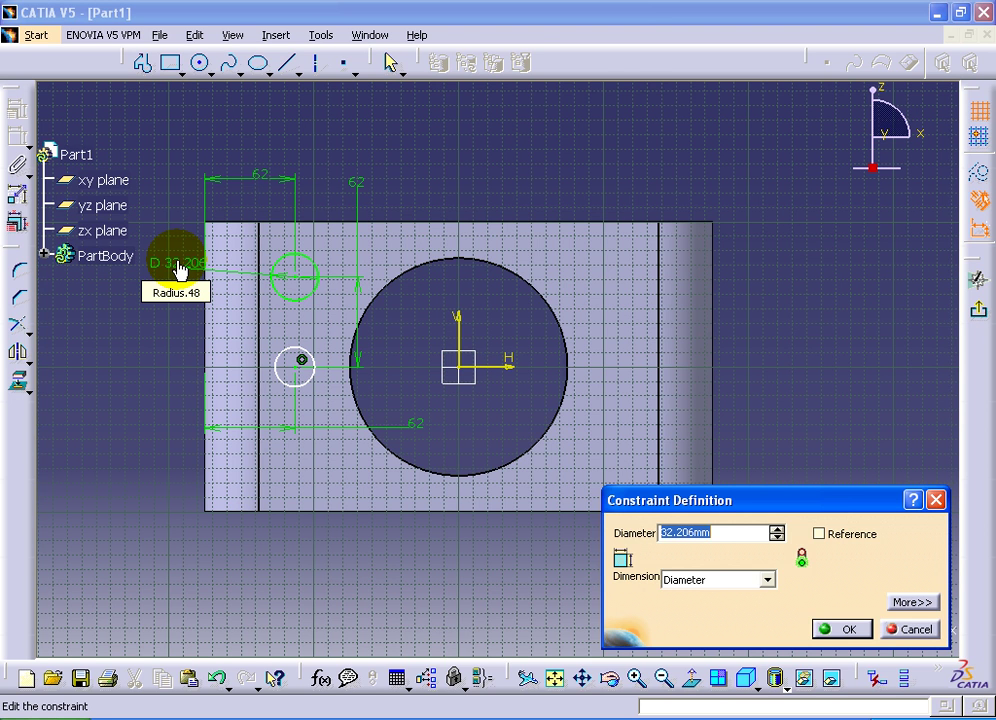
pyautogui.click(838, 630)
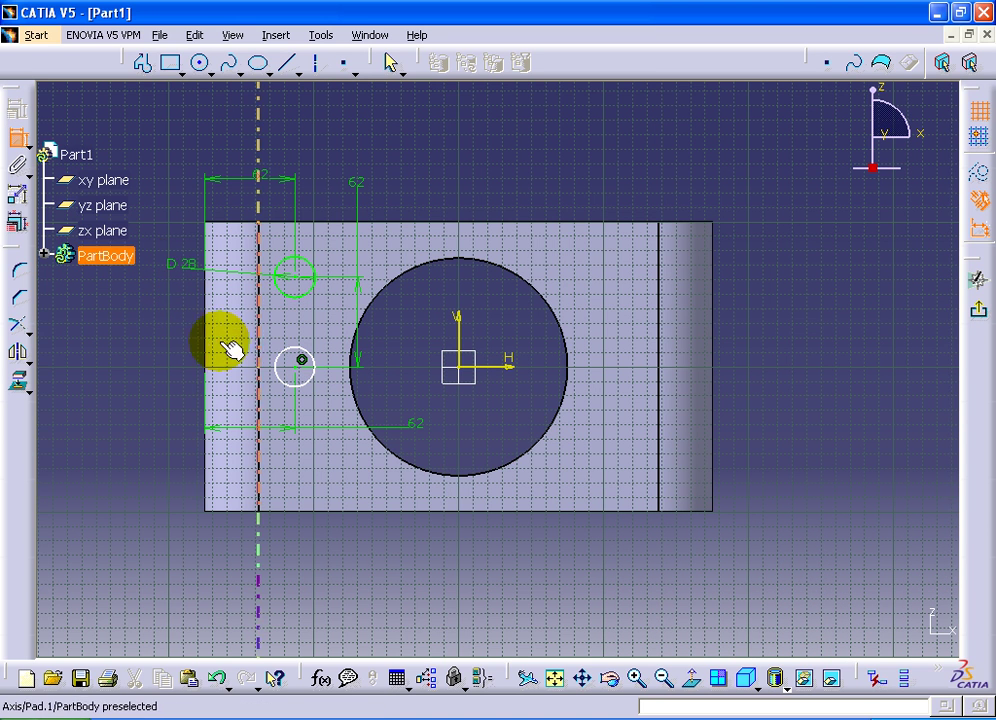
pyautogui.click(285, 388)
pyautogui.click(194, 399)
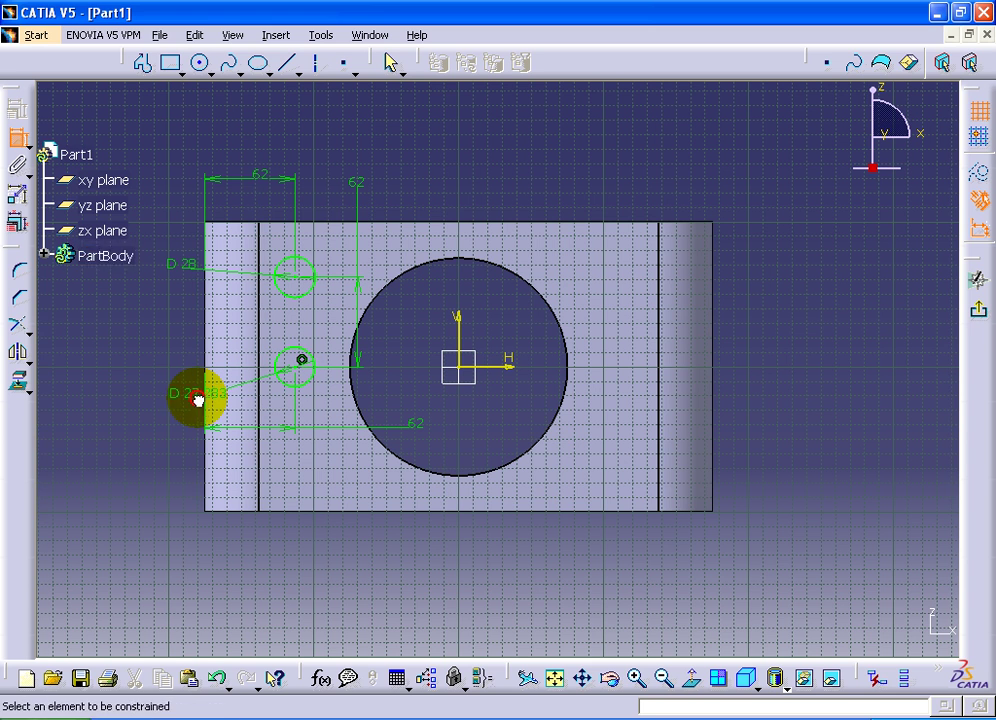
pyautogui.doubleClick(186, 398)
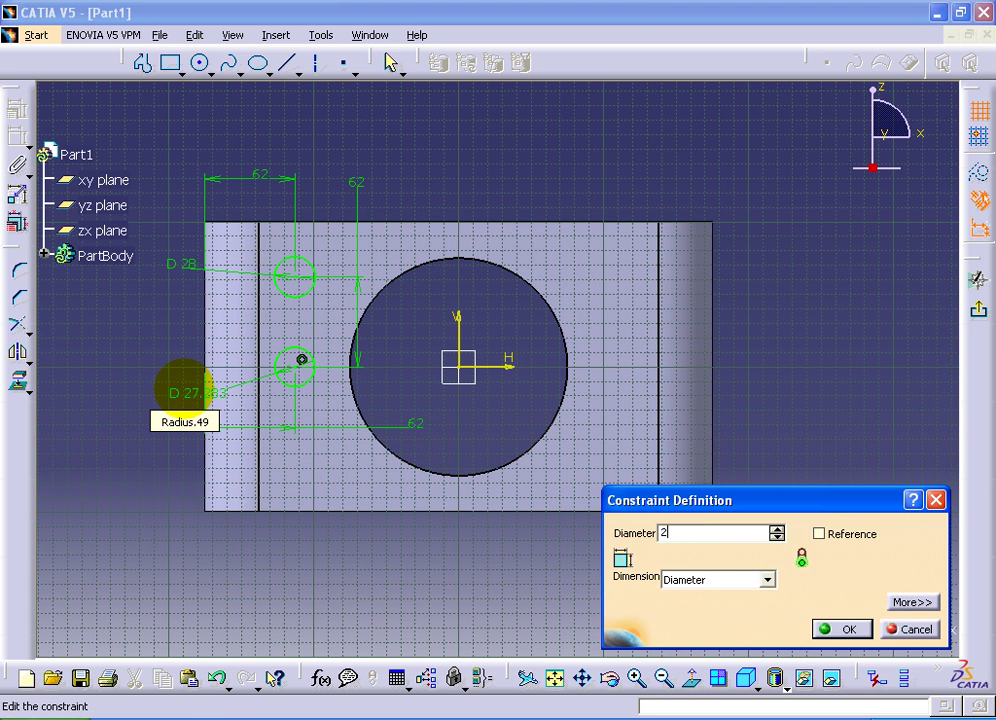
pyautogui.write('8')
pyautogui.press('Return')
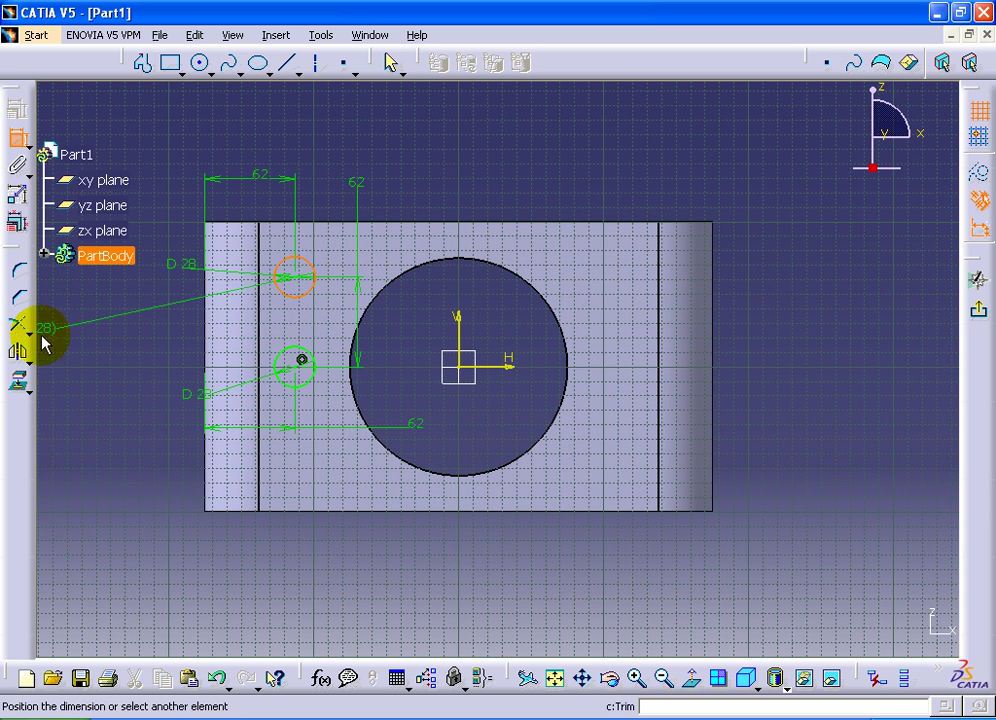
# Step: Confirm the middle circle's diameter at 28 mm
pyautogui.click(17, 297)
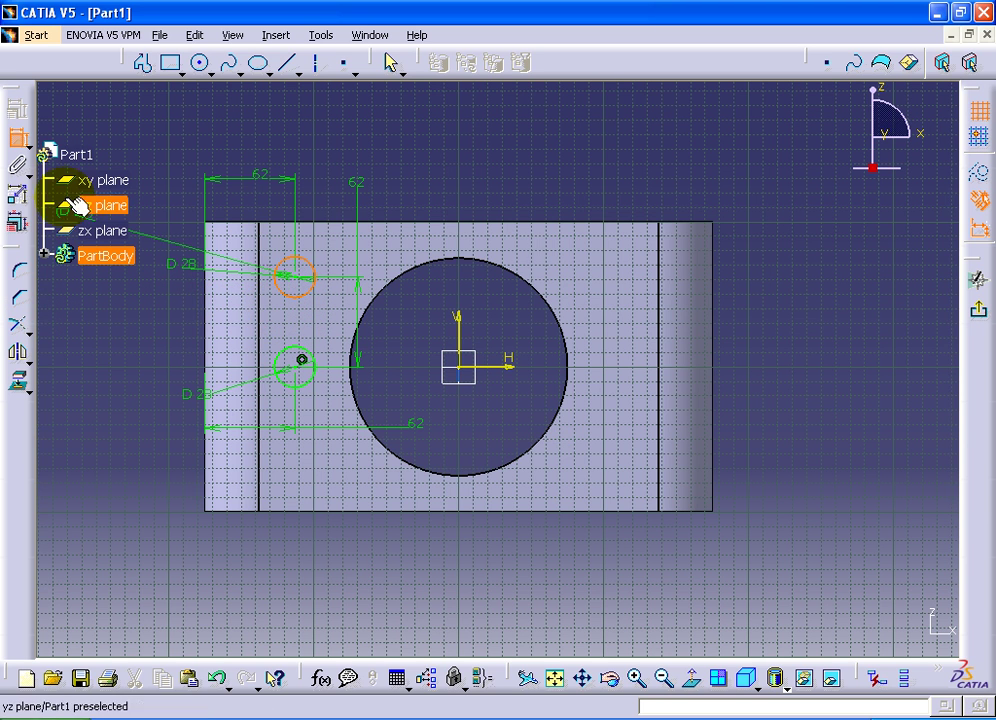
pyautogui.click(17, 137)
pyautogui.doubleClick(190, 394)
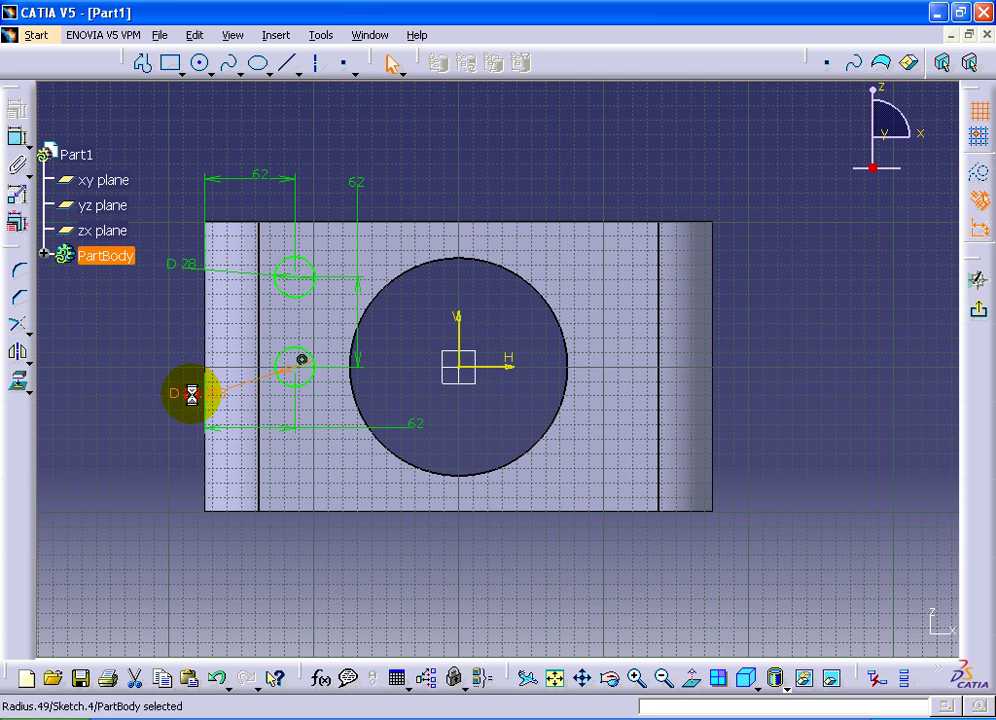
pyautogui.write('28')
pyautogui.press('Return')
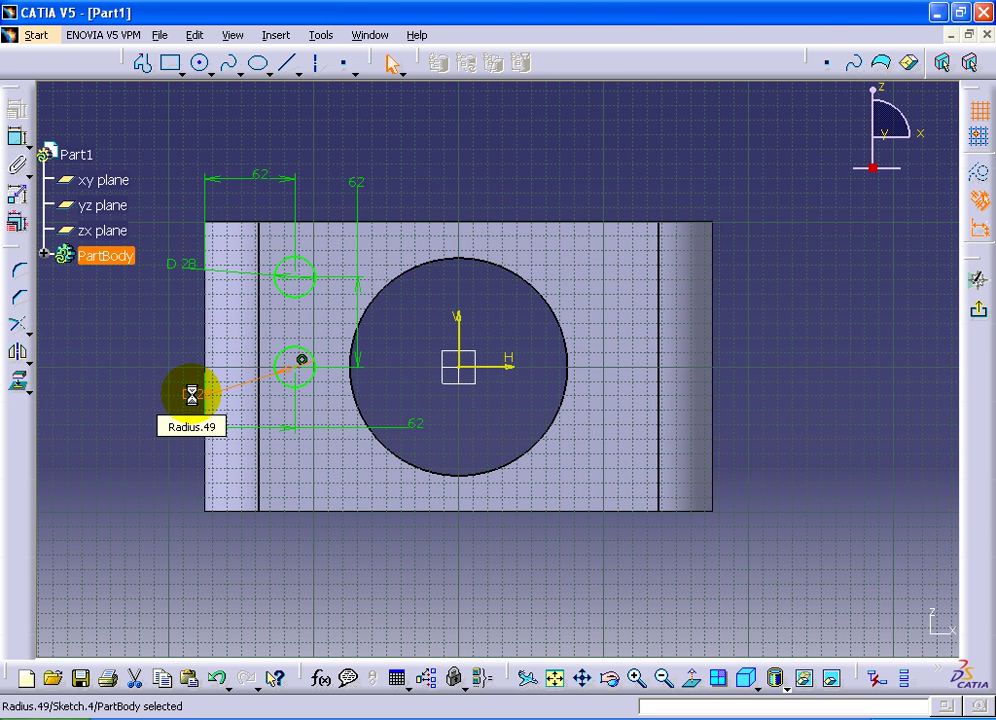
# Step: Mirror the upper circle about the H axis to create the lower circle
pyautogui.click(316, 300)
pyautogui.click(18, 350)
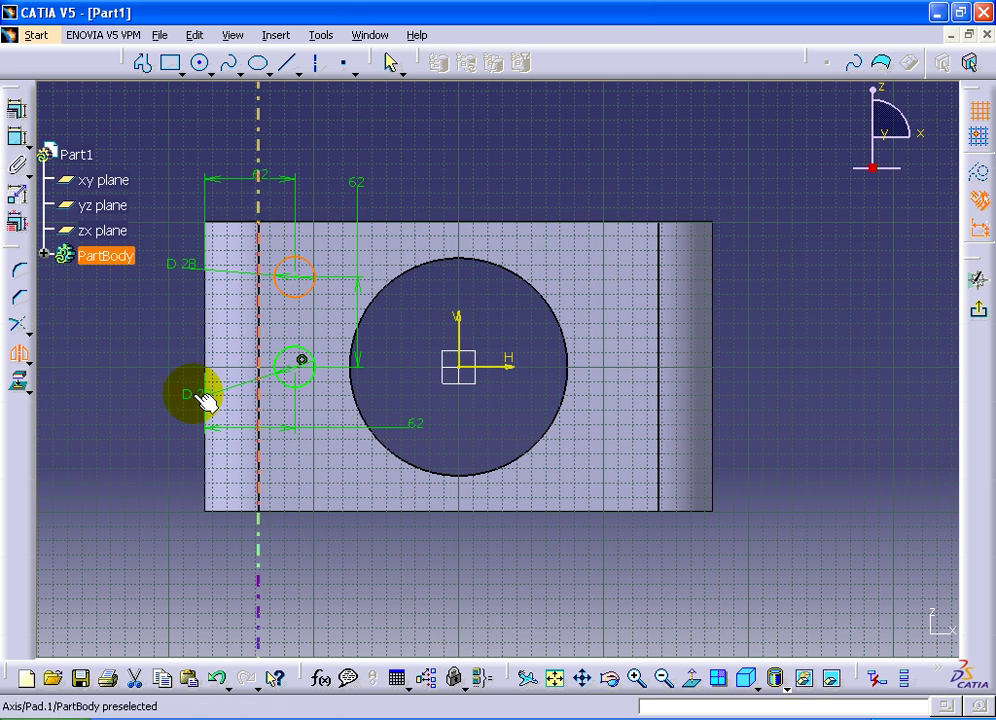
pyautogui.click(507, 367)
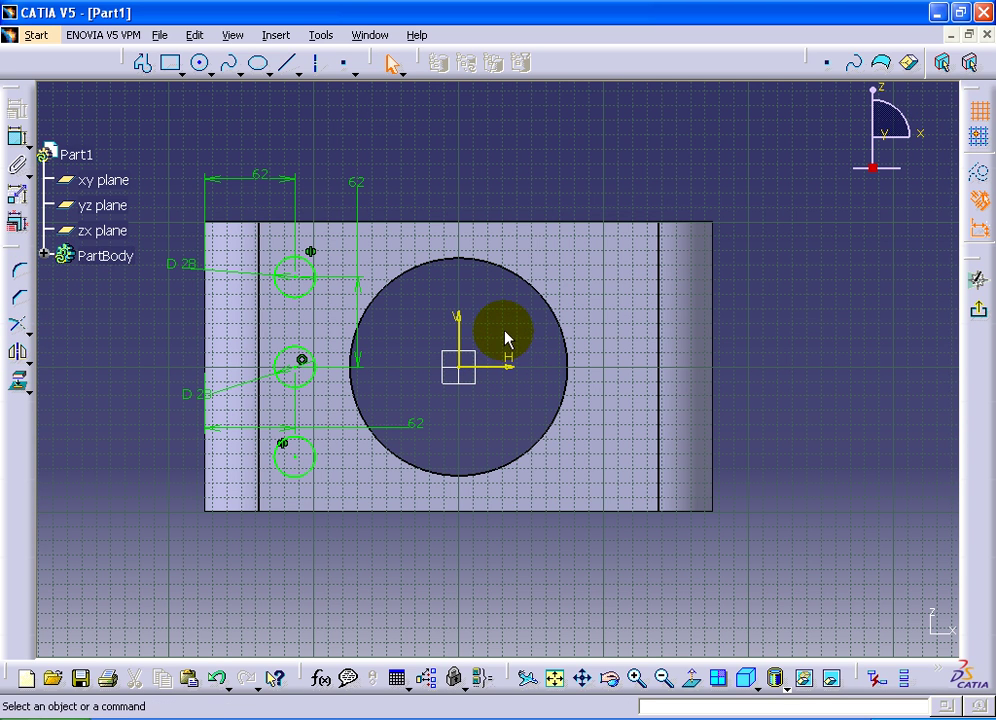
# Step: Mirror all three circles across the V axis and exit the sketch
pyautogui.click(316, 462)
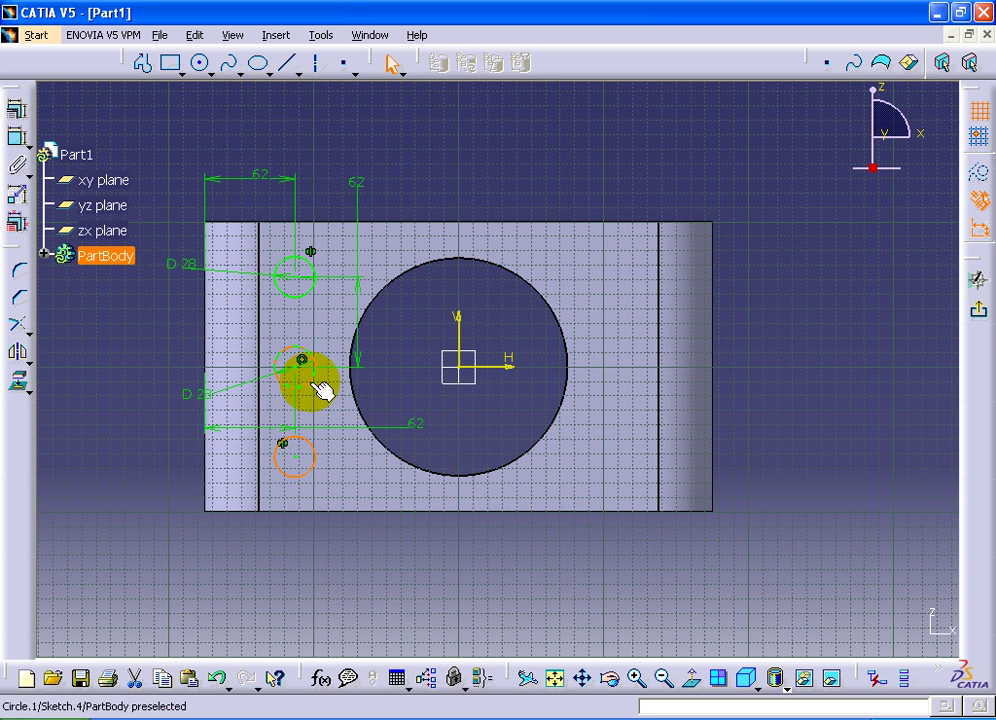
pyautogui.keyDown('ctrl'); pyautogui.click(319, 385); pyautogui.keyUp('ctrl')
pyautogui.keyDown('ctrl'); pyautogui.click(310, 300); pyautogui.keyUp('ctrl')
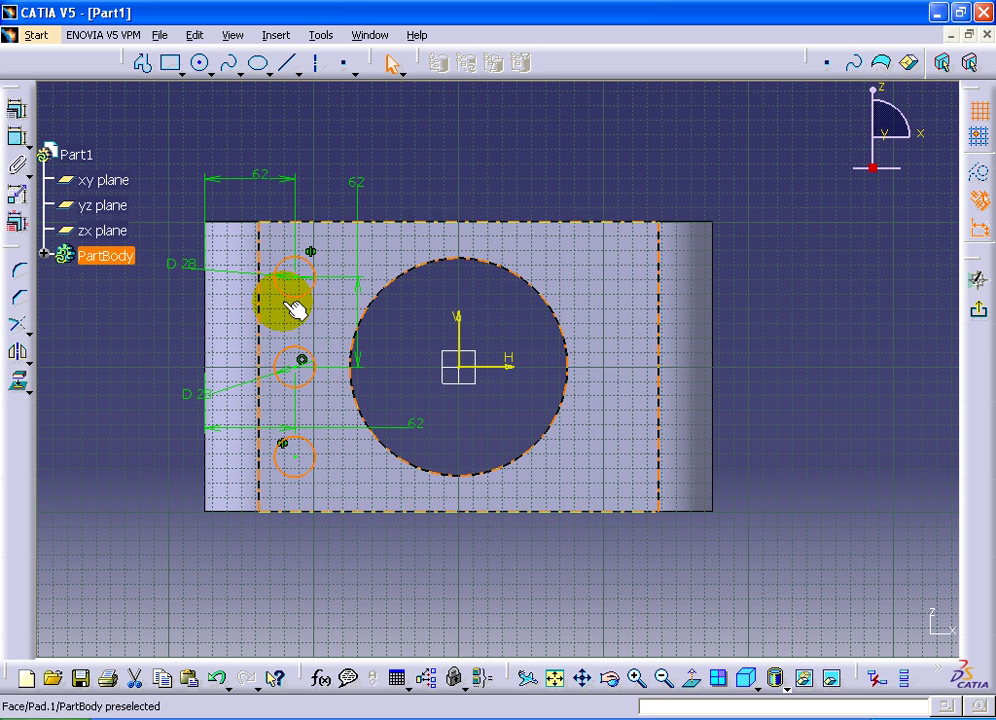
pyautogui.click(460, 326)
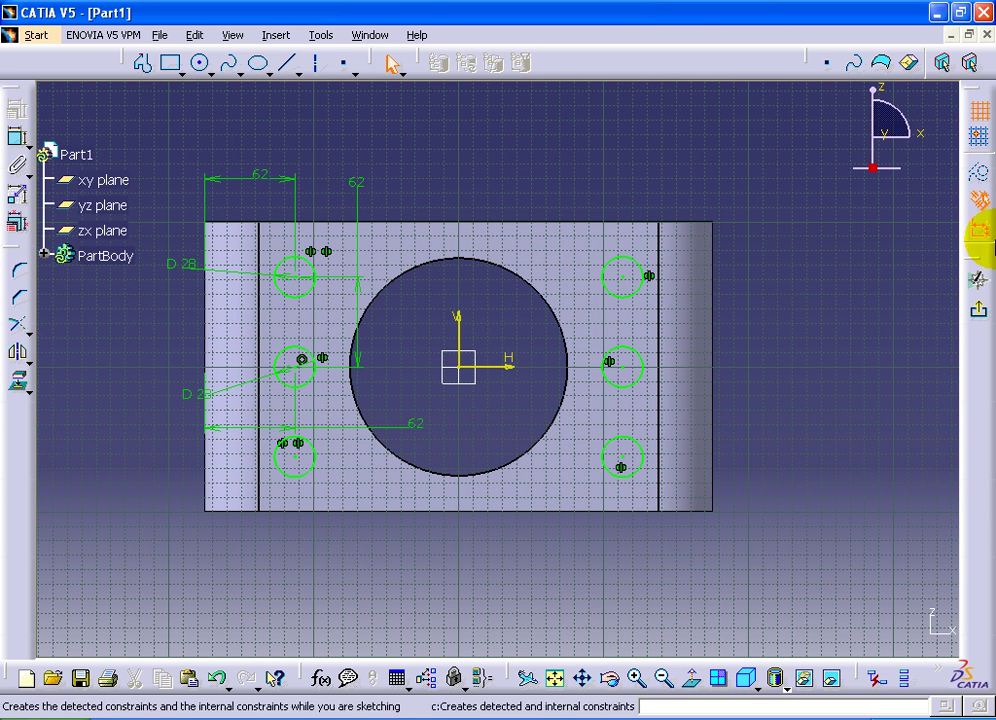
pyautogui.click(978, 283)
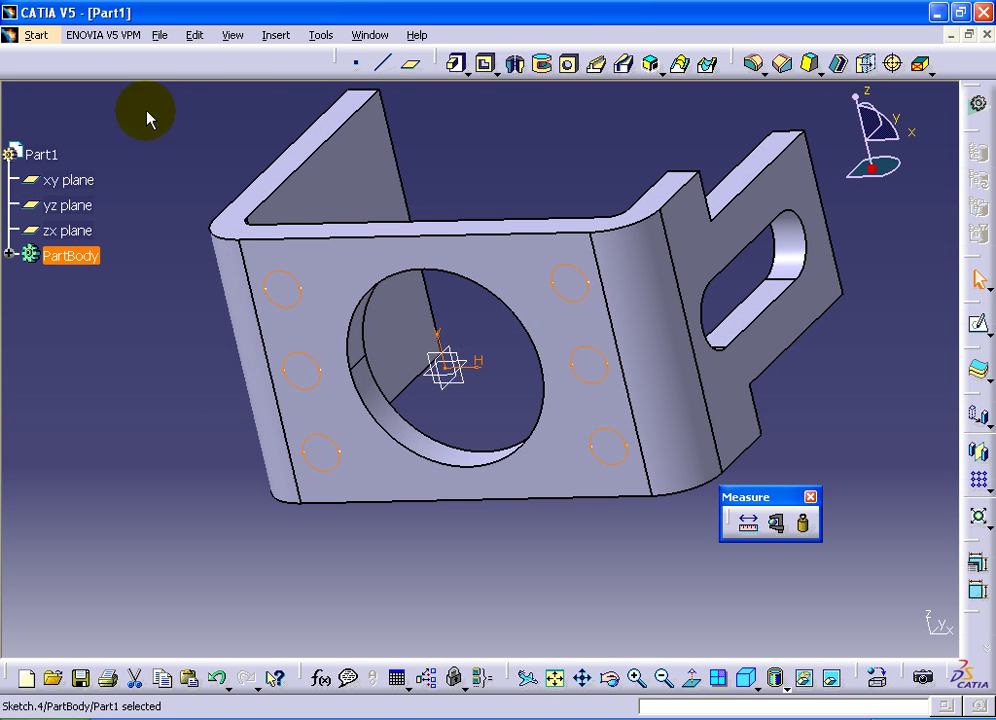
# Step: Pocket Sketch.4 with type Up to next, then orbit to inspect the part
pyautogui.click(484, 64)
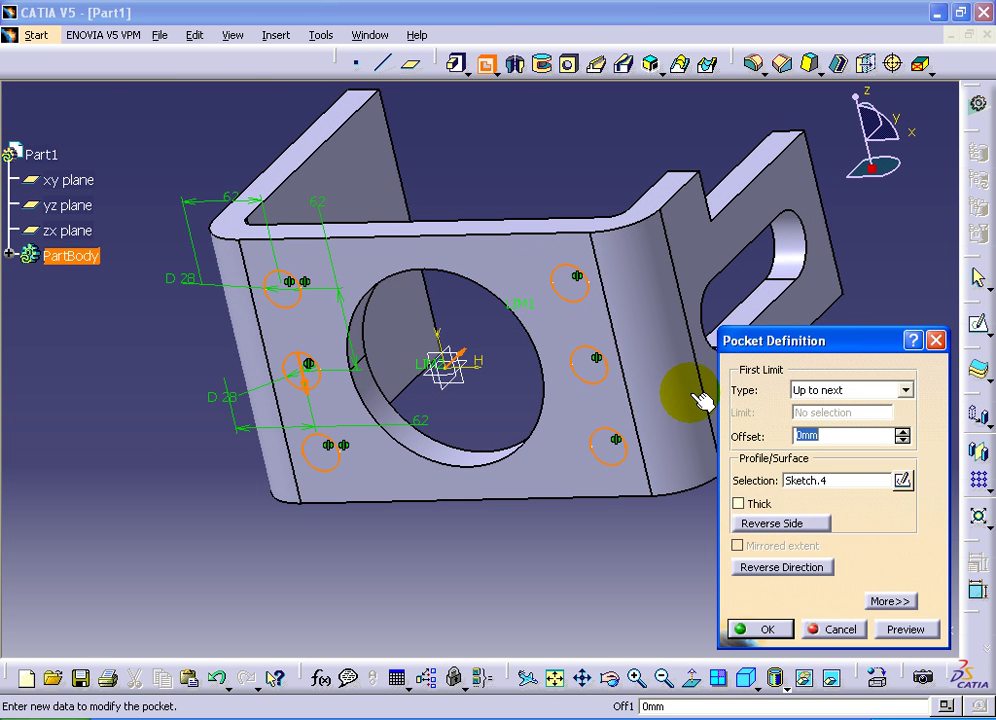
pyautogui.click(905, 629)
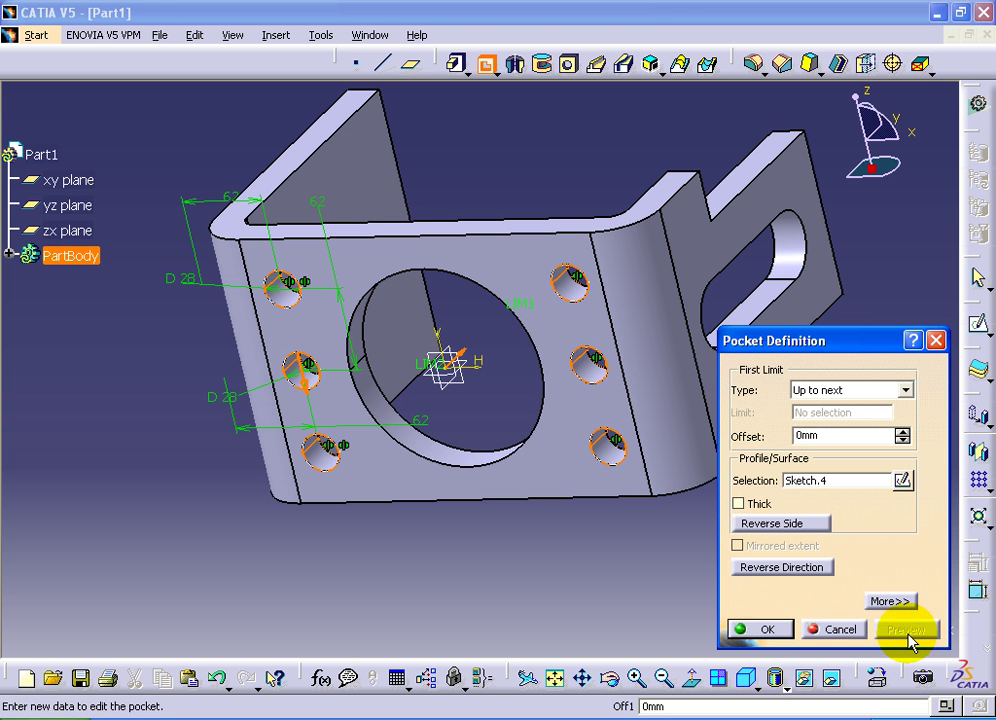
pyautogui.click(755, 629)
pyautogui.moveTo(300, 467); pyautogui.dragTo(395, 465, button='middle')
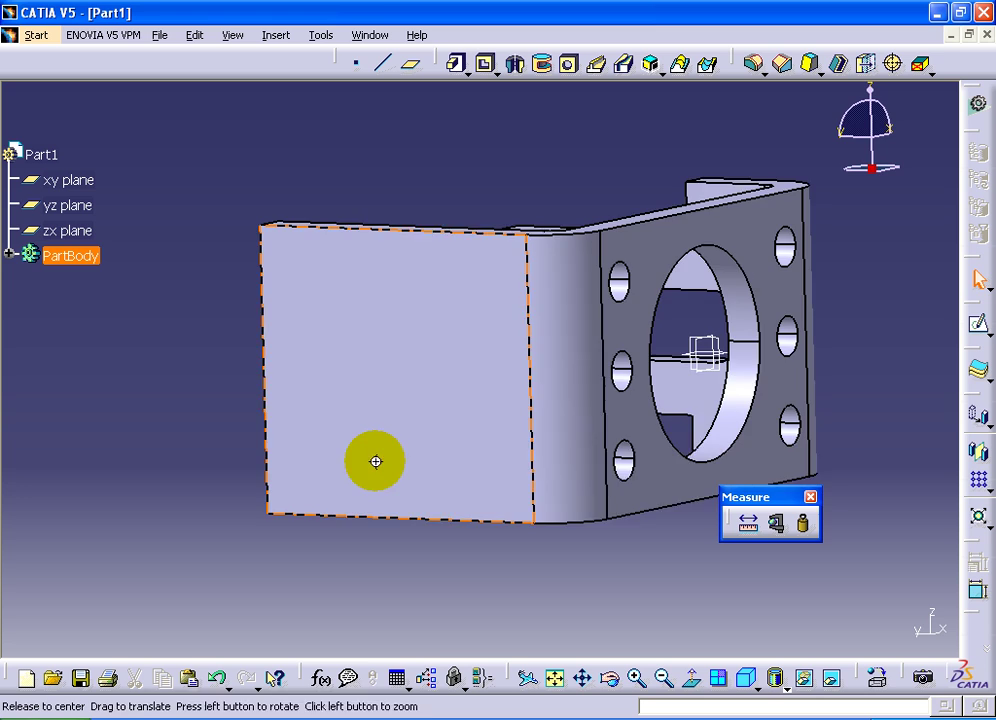
pyautogui.moveTo(375, 461)
pyautogui.mouseDown(button='middle')
pyautogui.moveTo(502, 476)
pyautogui.moveTo(574, 469)
pyautogui.moveTo(667, 445)
pyautogui.moveTo(787, 360)
pyautogui.mouseUp(button='middle')
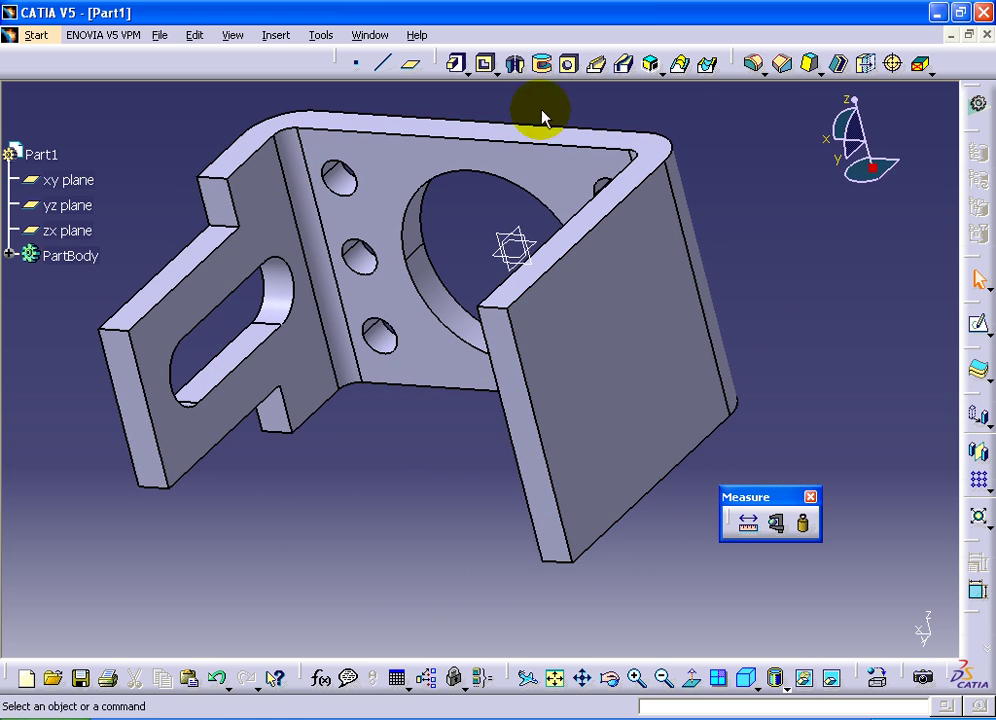
# Step: Chamfer the flange's top edge in two-length mode with both lengths 100 mm
pyautogui.click(790, 72)
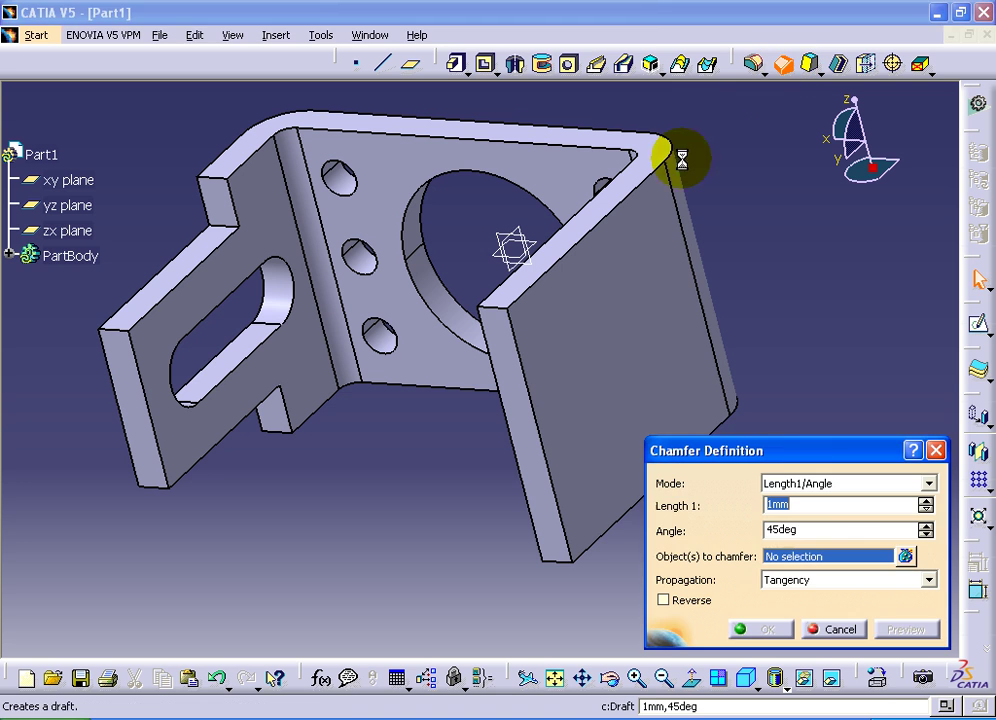
pyautogui.click(505, 310)
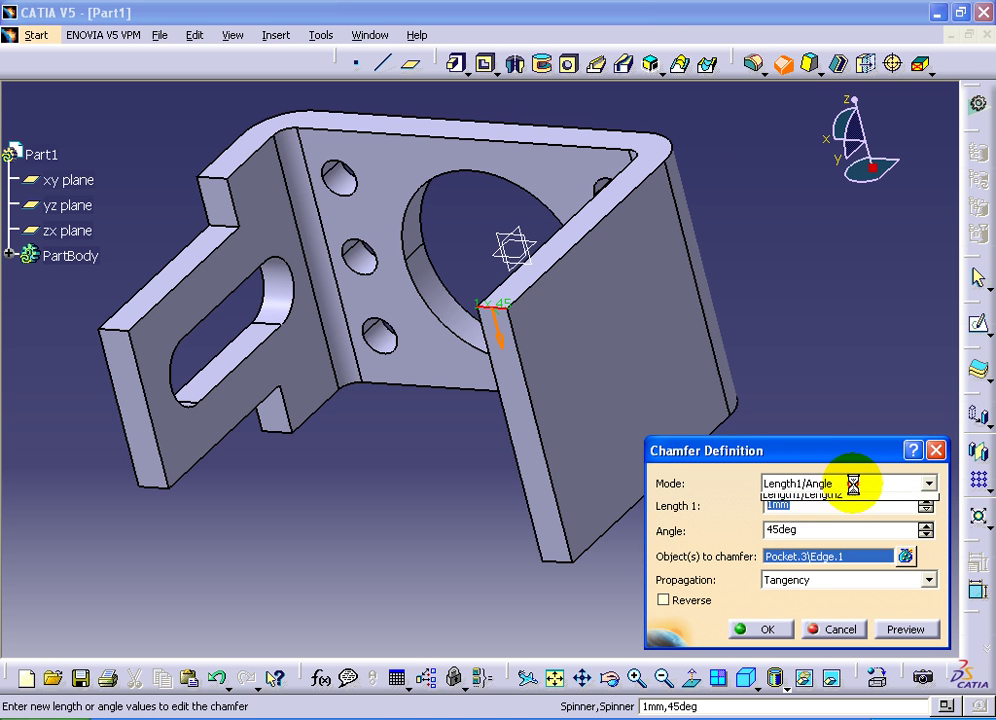
pyautogui.click(848, 483)
pyautogui.click(838, 513)
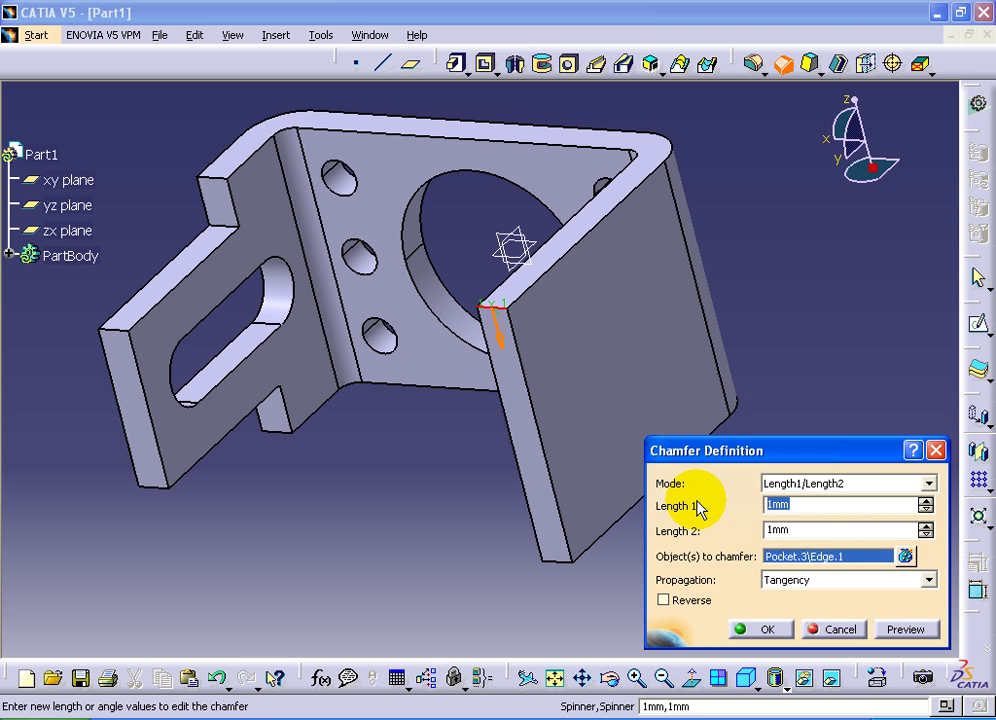
pyautogui.write('100')
pyautogui.doubleClick(762, 529)
pyautogui.write('100')
pyautogui.click(903, 629)
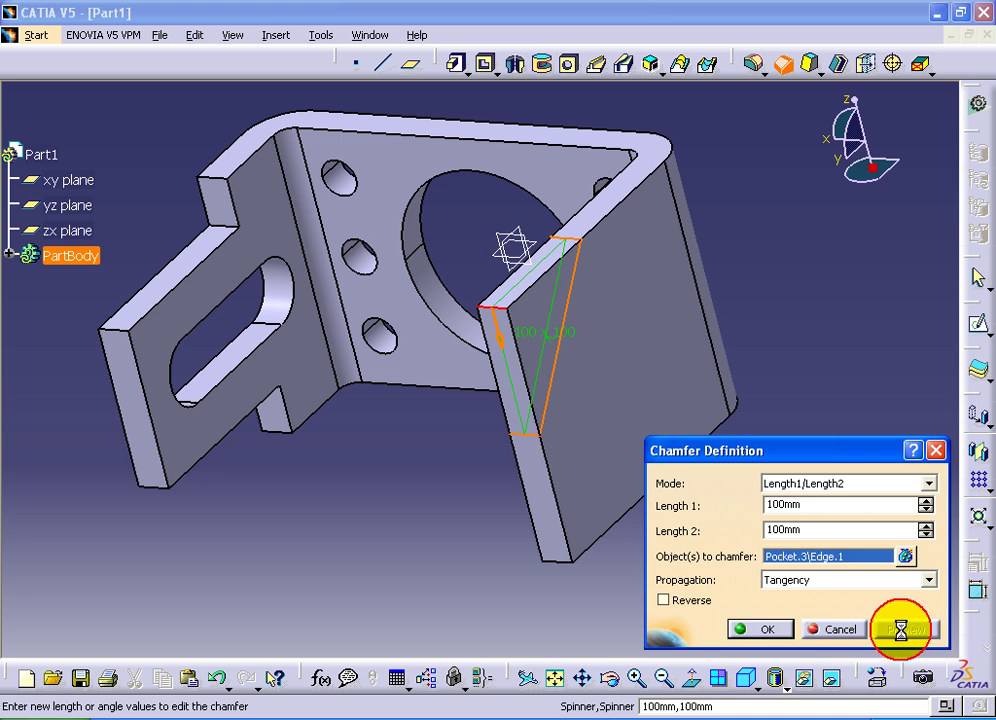
pyautogui.click(757, 630)
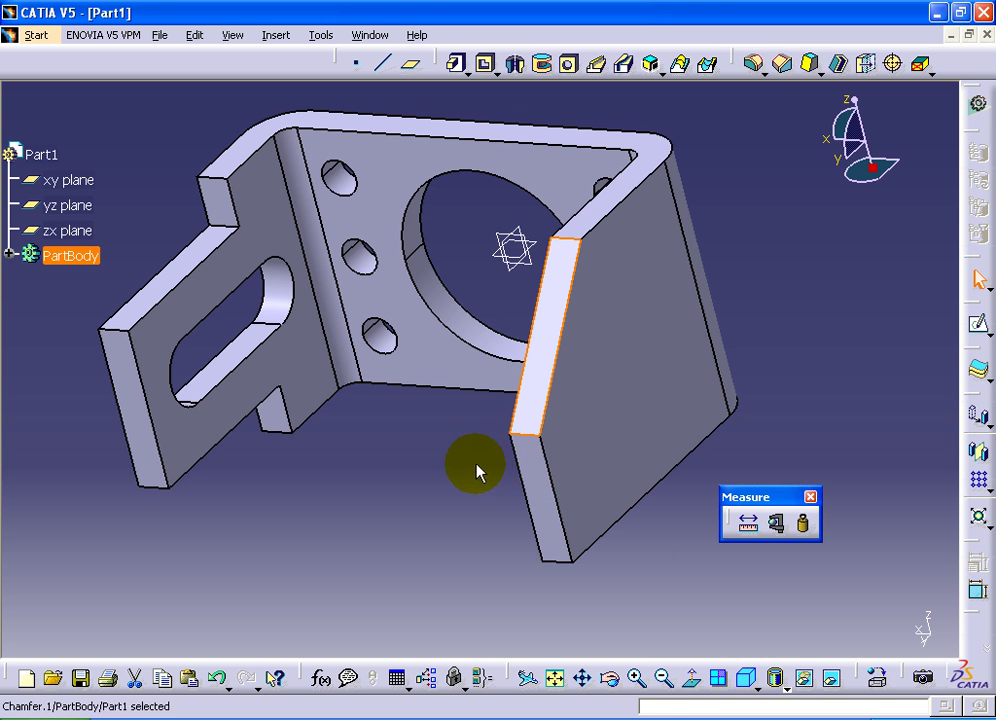
# Step: Round the flange corner edge with a 25 mm edge fillet
pyautogui.click(716, 378)
pyautogui.click(754, 63)
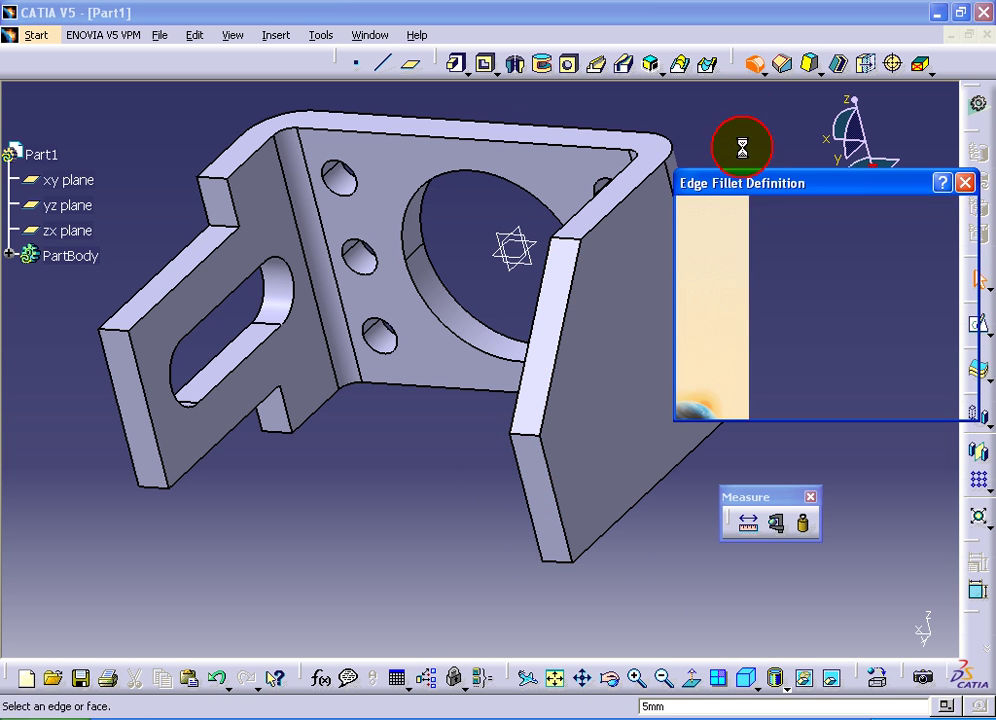
pyautogui.write('25')
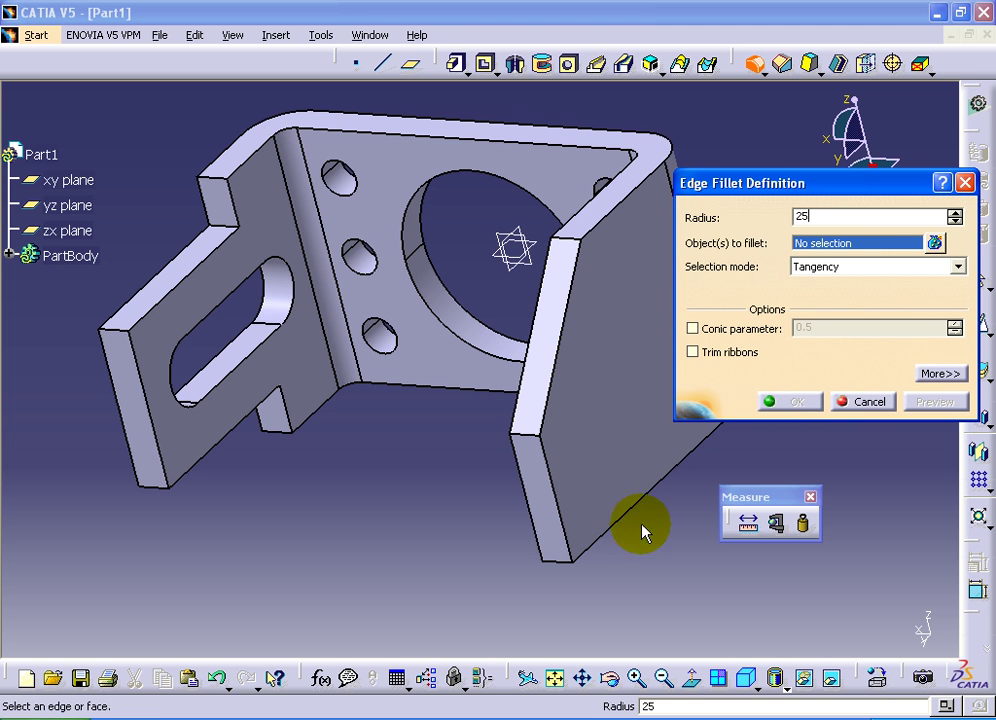
pyautogui.click(562, 566)
pyautogui.click(794, 401)
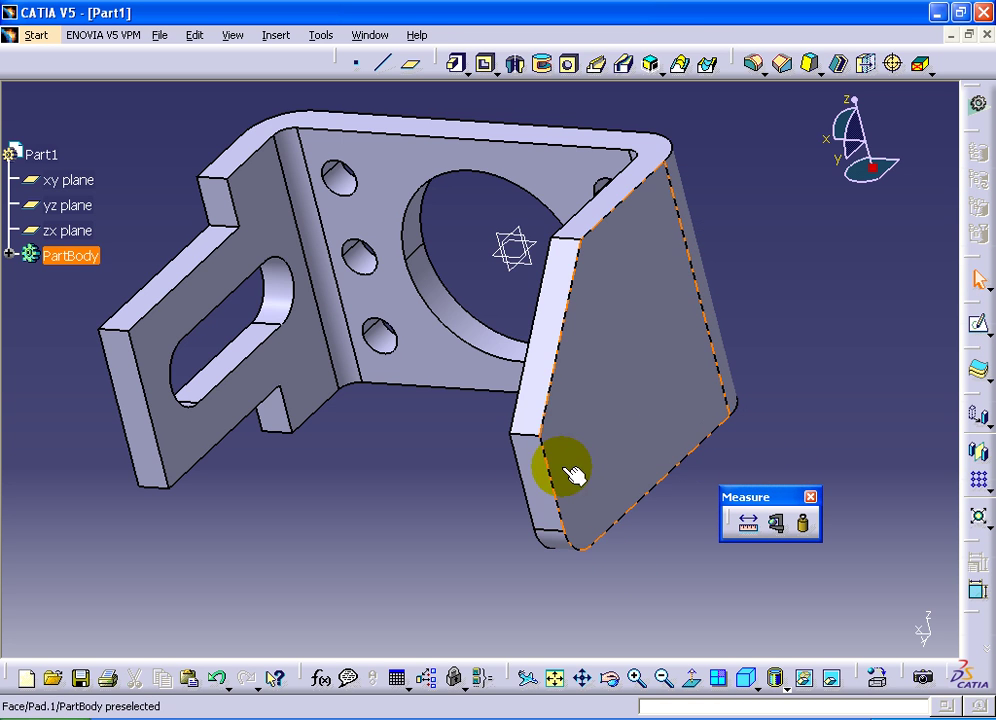
pyautogui.click(650, 396)
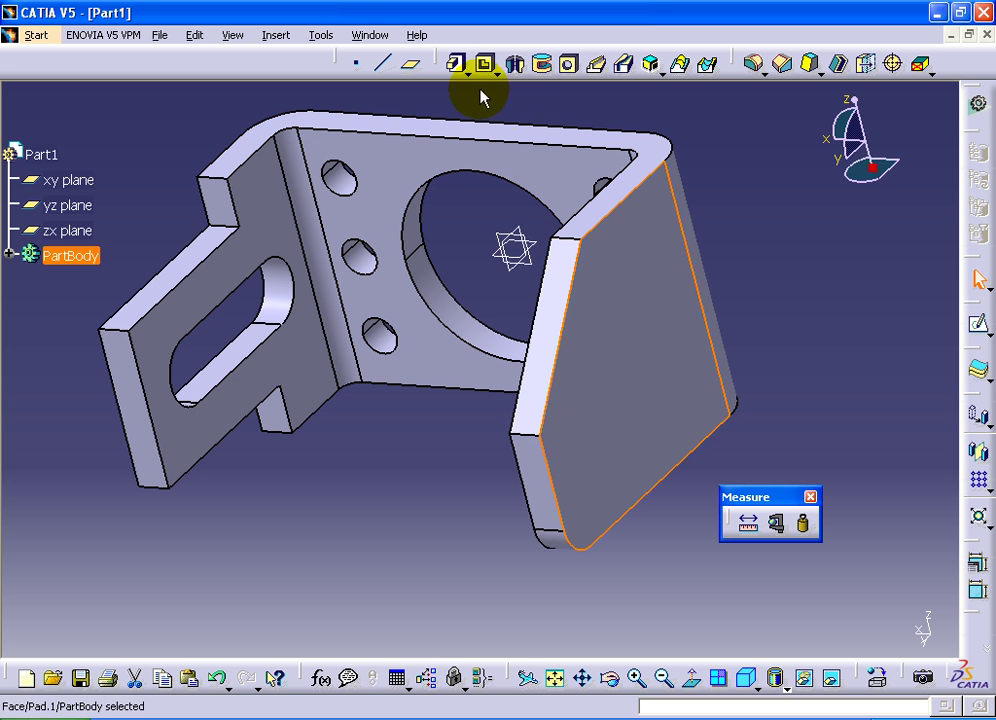
# Step: Start a hole on the flange and dimension its centre 131 mm from the right edge
pyautogui.click(568, 64)
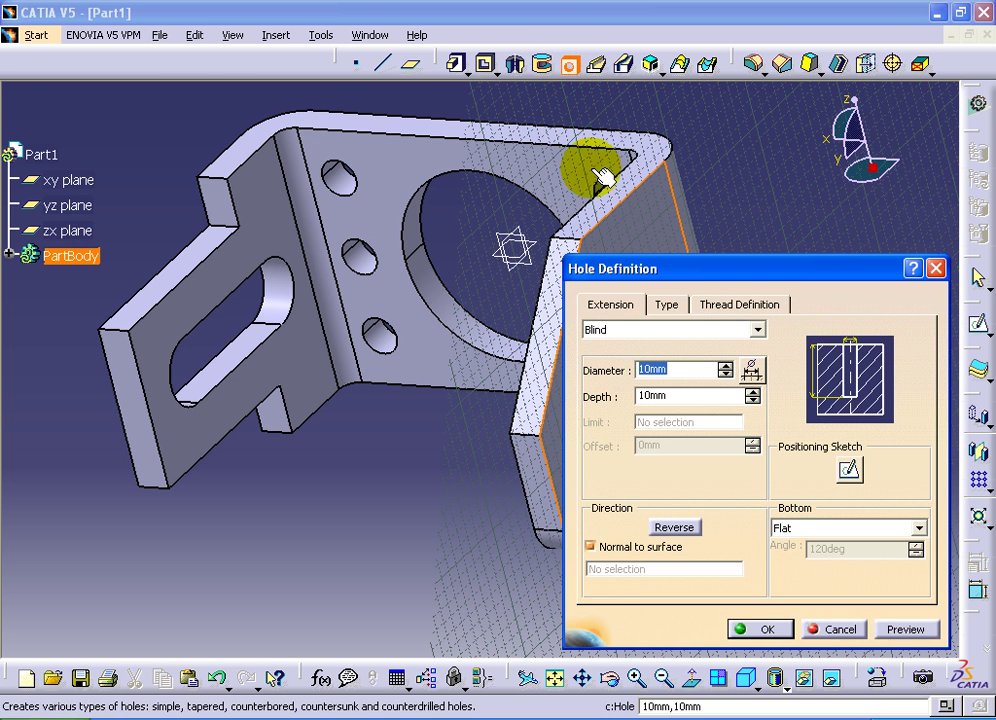
pyautogui.click(846, 474)
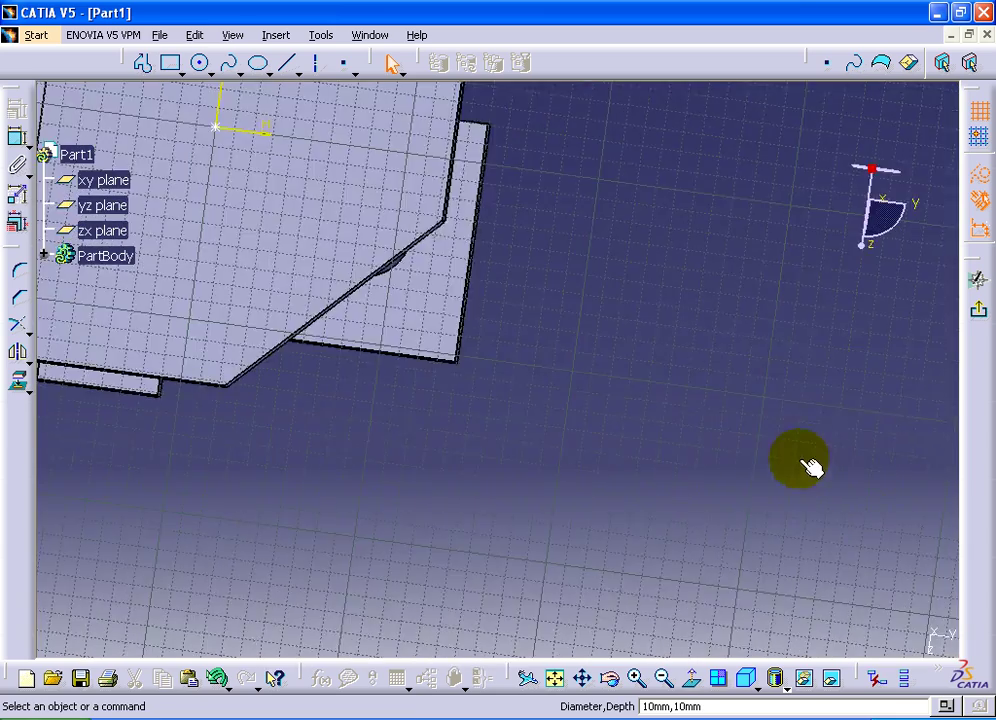
pyautogui.moveTo(511, 378)
pyautogui.mouseDown(button='middle')
pyautogui.moveTo(516, 405)
pyautogui.moveTo(482, 367)
pyautogui.moveTo(534, 427)
pyautogui.moveTo(596, 445)
pyautogui.mouseUp(button='middle')
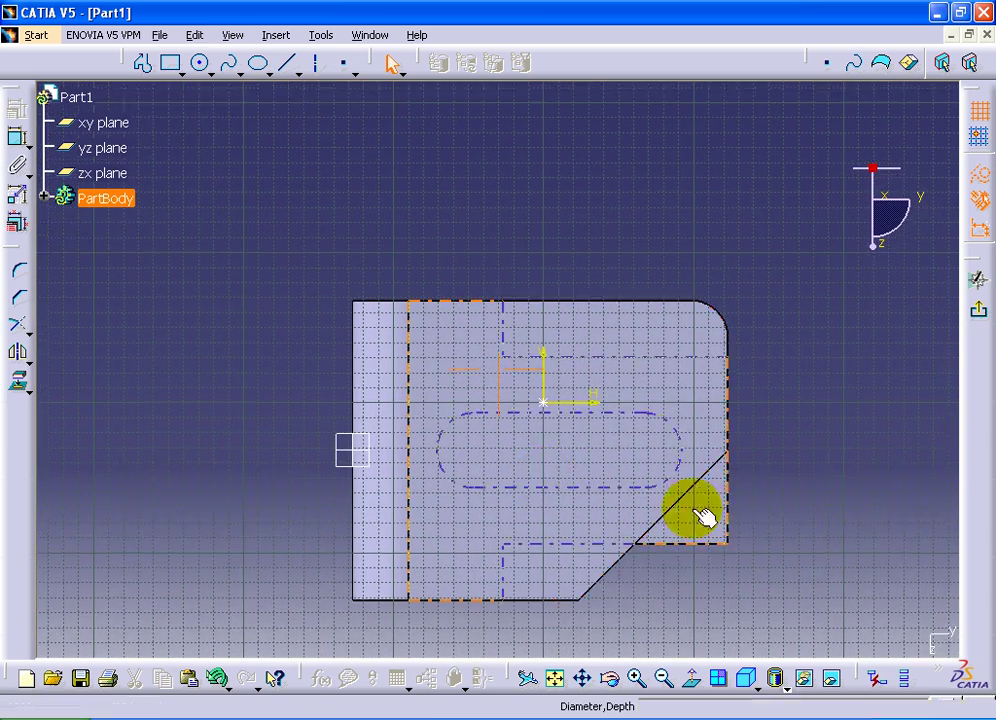
pyautogui.moveTo(702, 516); pyautogui.dragTo(800, 382, button='middle')
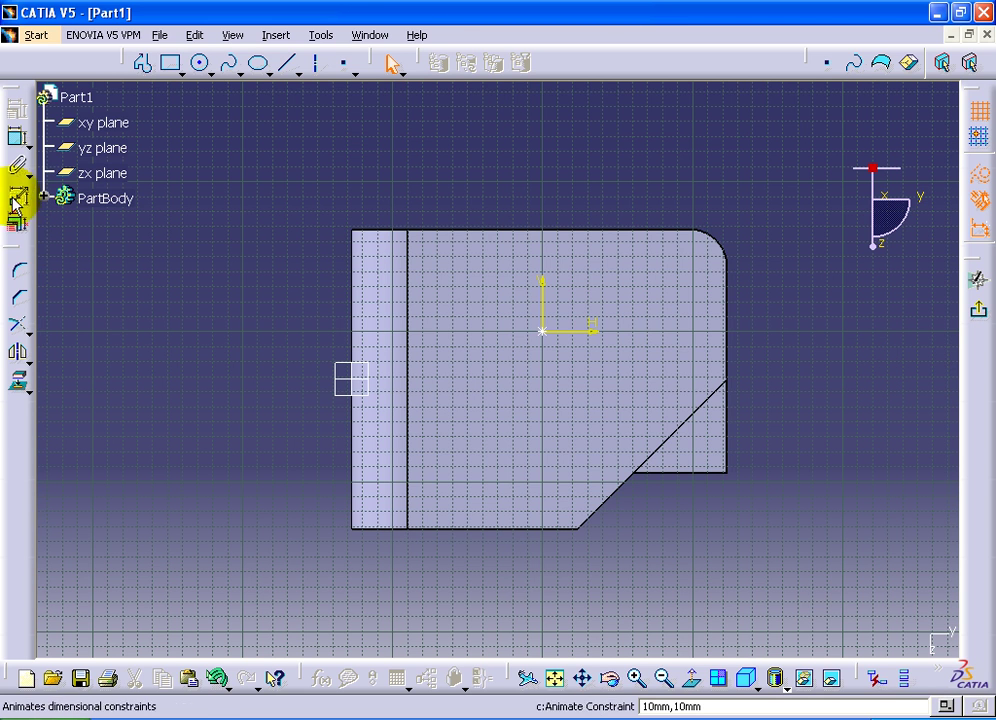
pyautogui.click(17, 139)
pyautogui.click(725, 329)
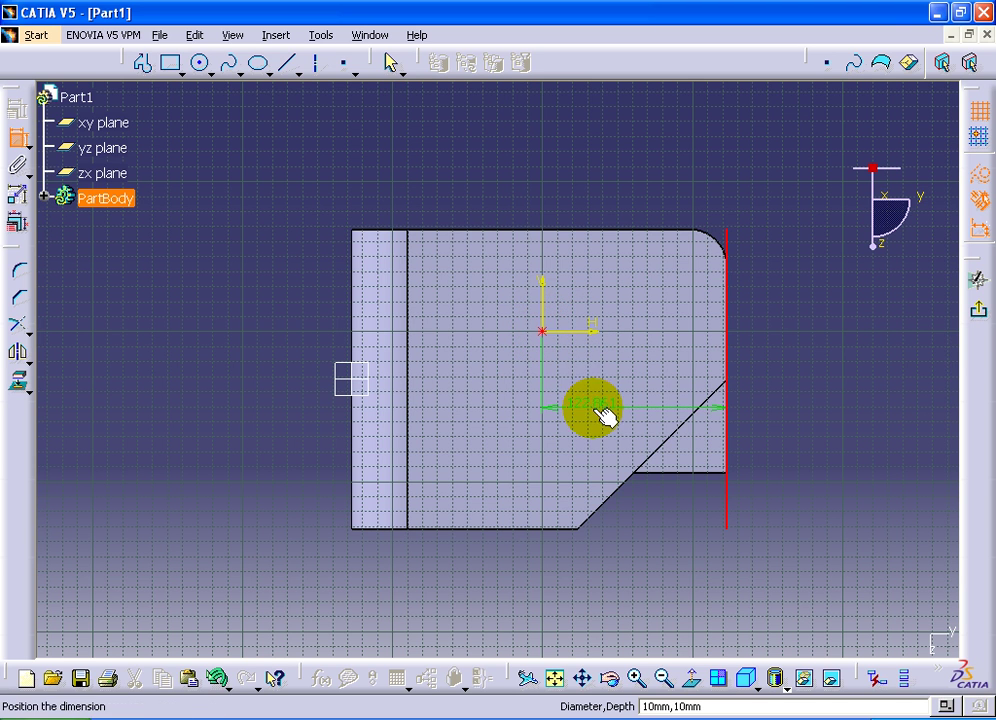
pyautogui.doubleClick(594, 407)
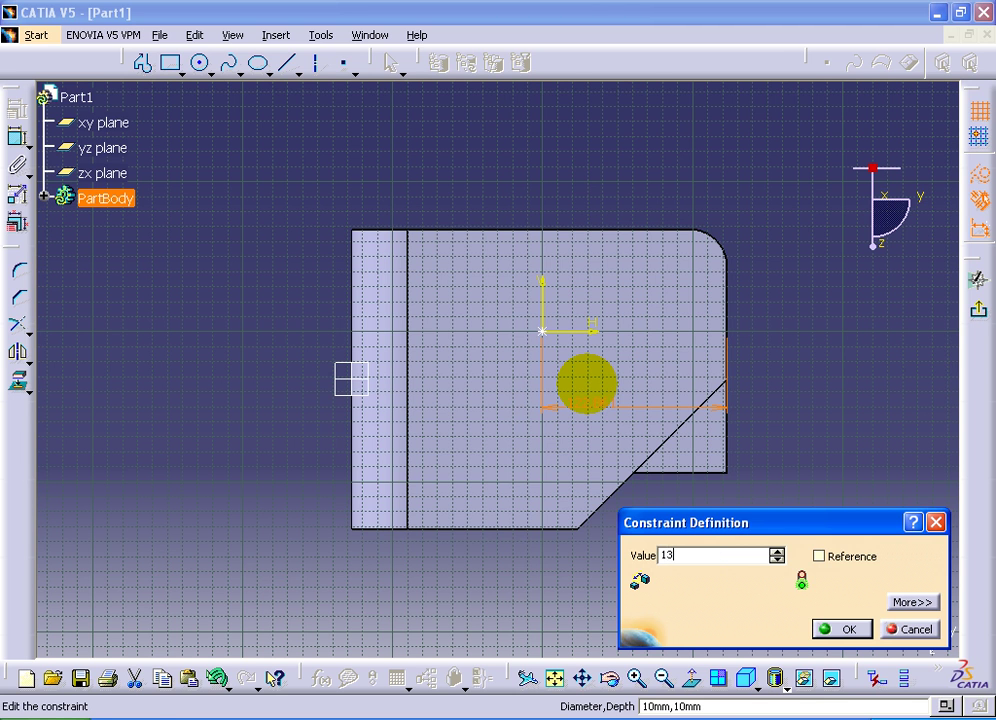
pyautogui.press('Return')
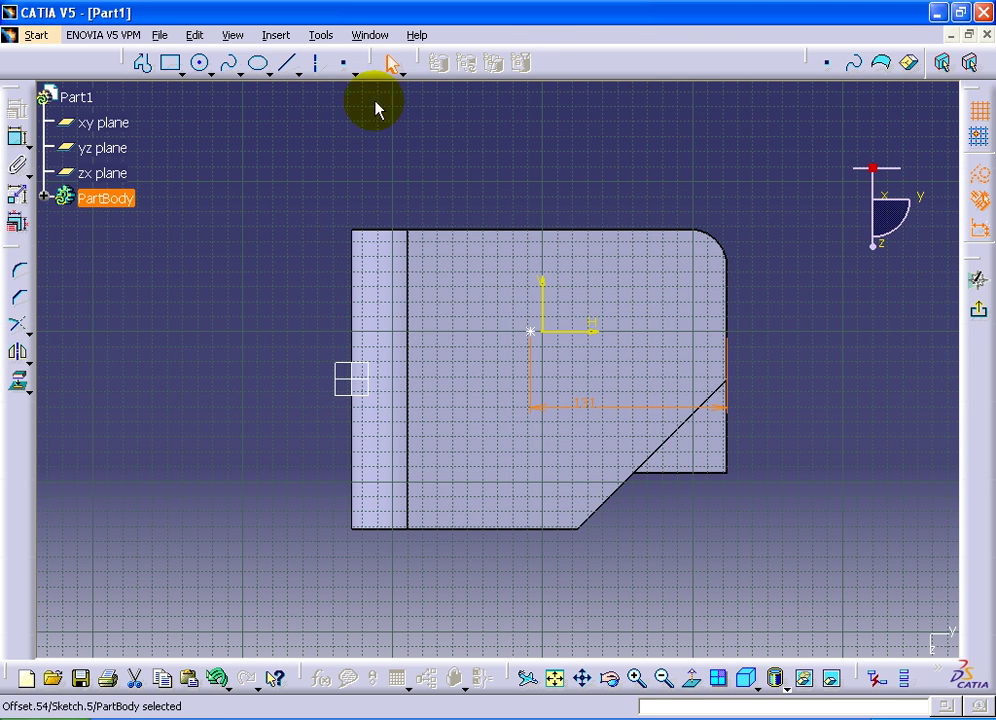
# Step: Dimension the hole centre 100 mm from the flange's top edge and exit the sketch
pyautogui.click(8, 140)
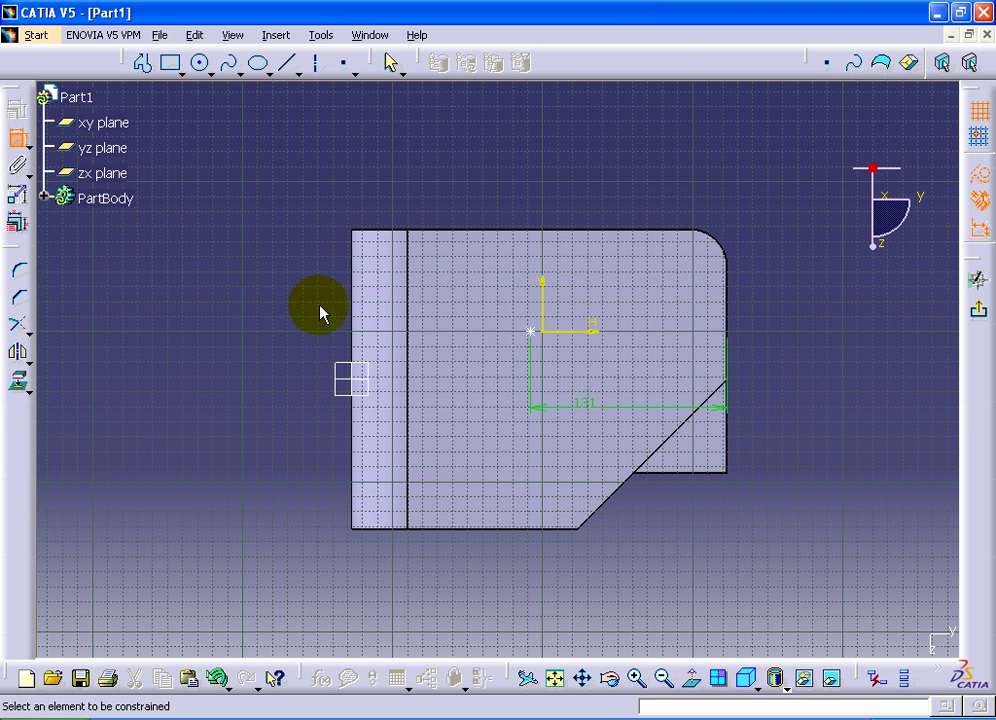
pyautogui.click(521, 231)
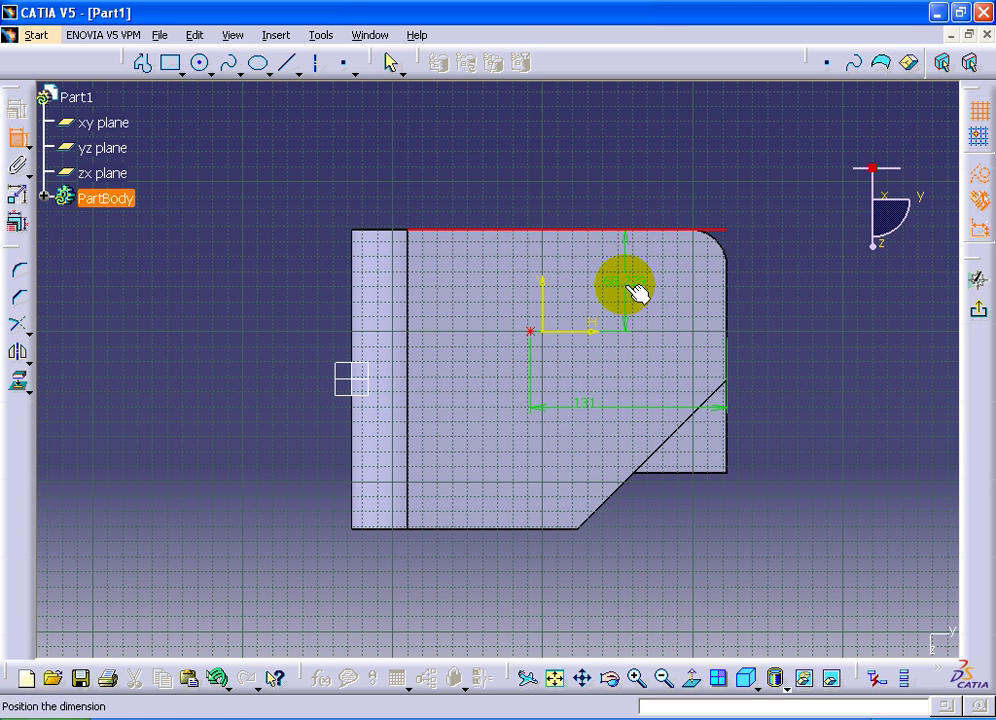
pyautogui.doubleClick(624, 282)
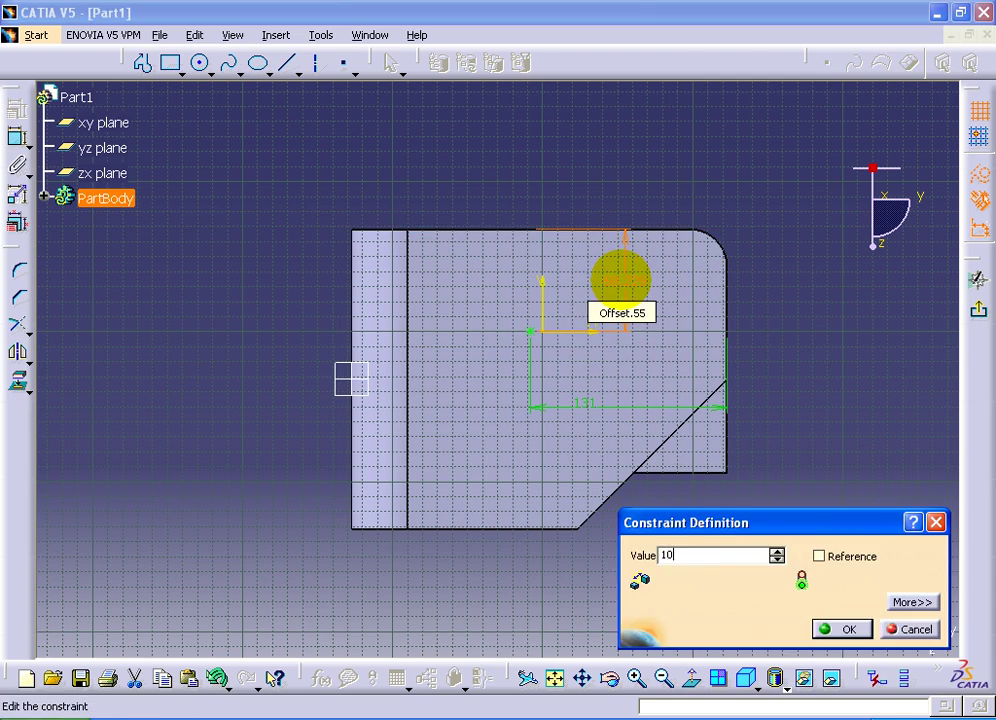
pyautogui.write('0')
pyautogui.press('Return')
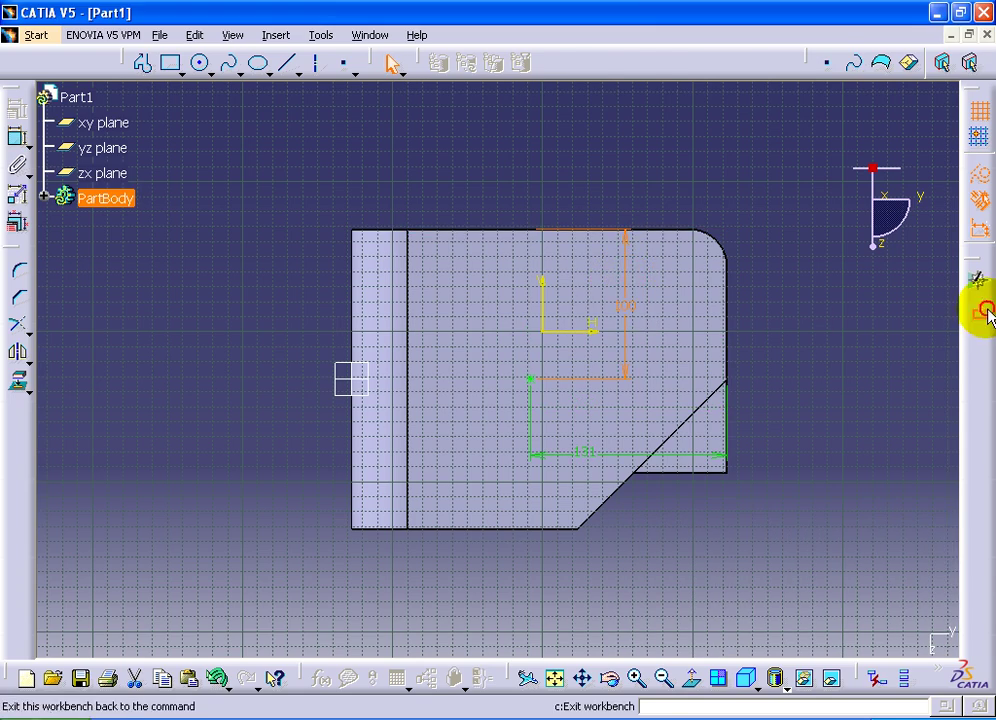
pyautogui.click(985, 315)
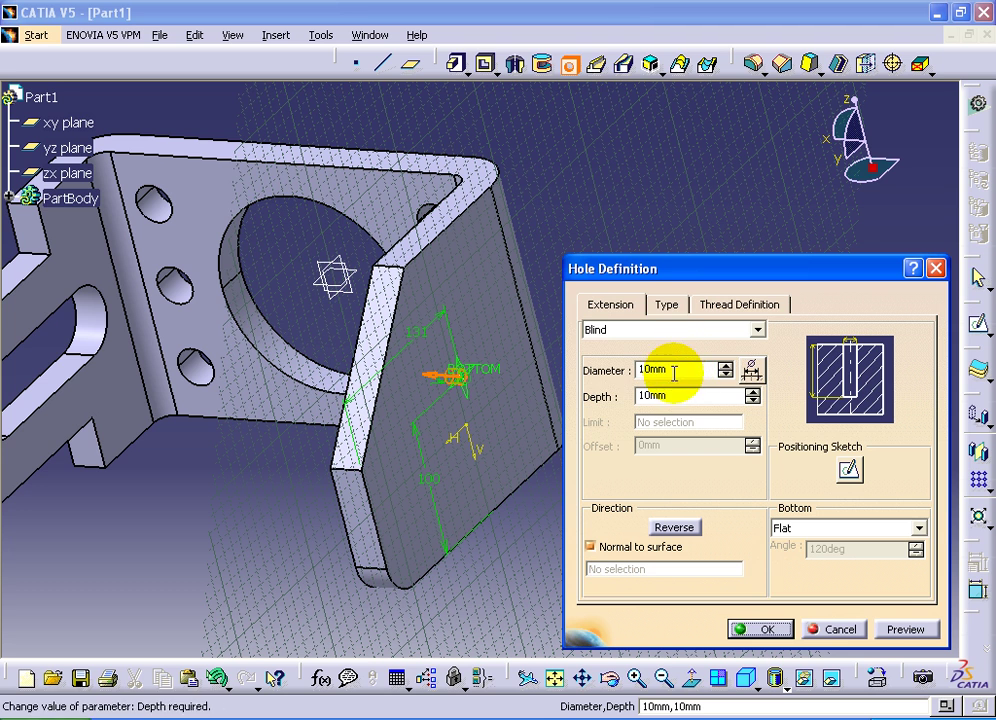
# Step: Create the hole with Up To Next extension and 94 mm diameter, then reposition the view
pyautogui.click(671, 329)
pyautogui.click(662, 360)
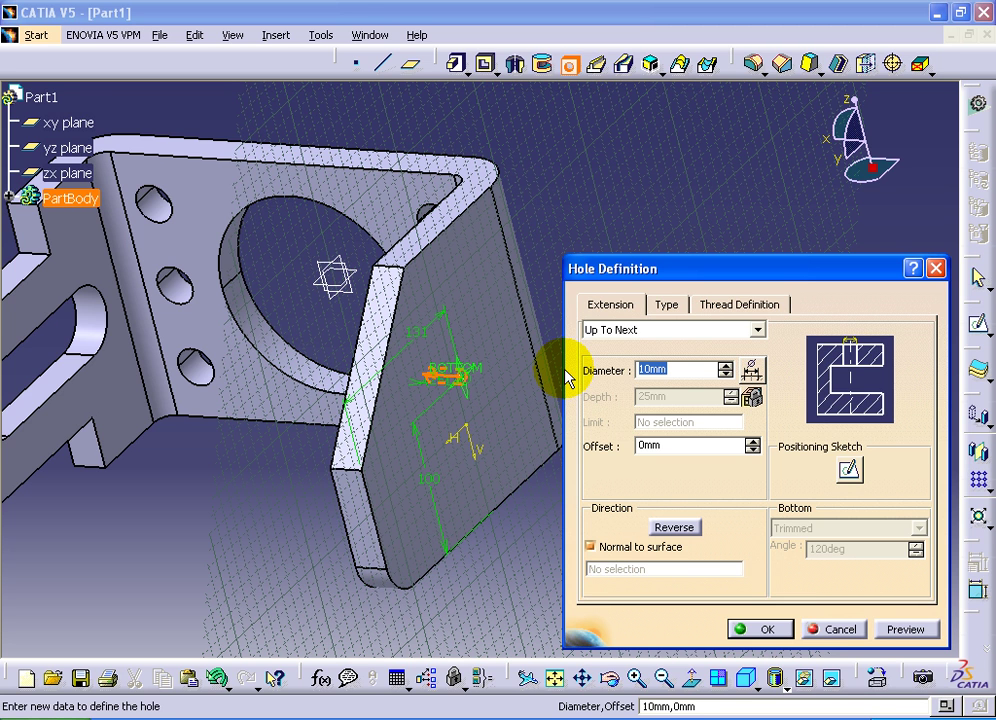
pyautogui.write('94')
pyautogui.click(900, 628)
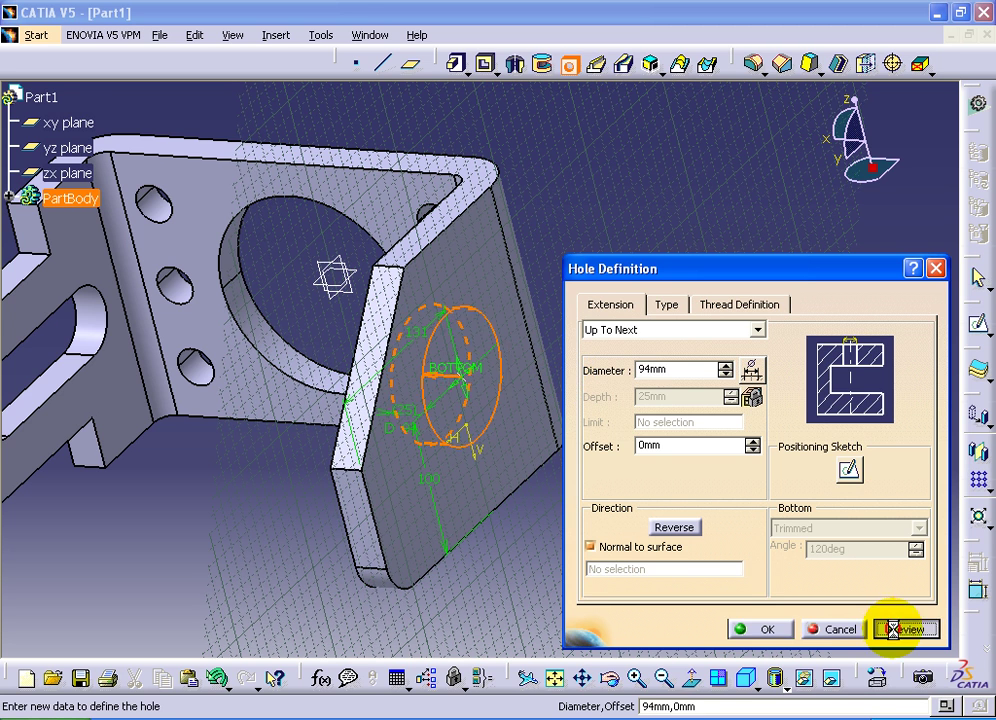
pyautogui.click(760, 630)
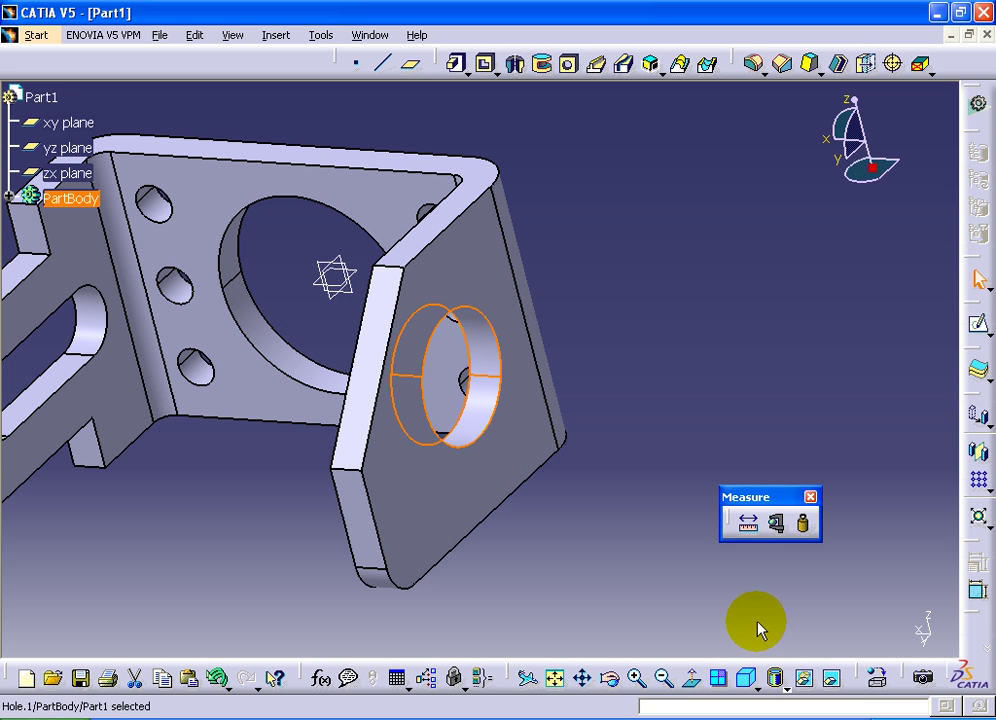
pyautogui.moveTo(625, 500); pyautogui.dragTo(762, 508, button='middle')
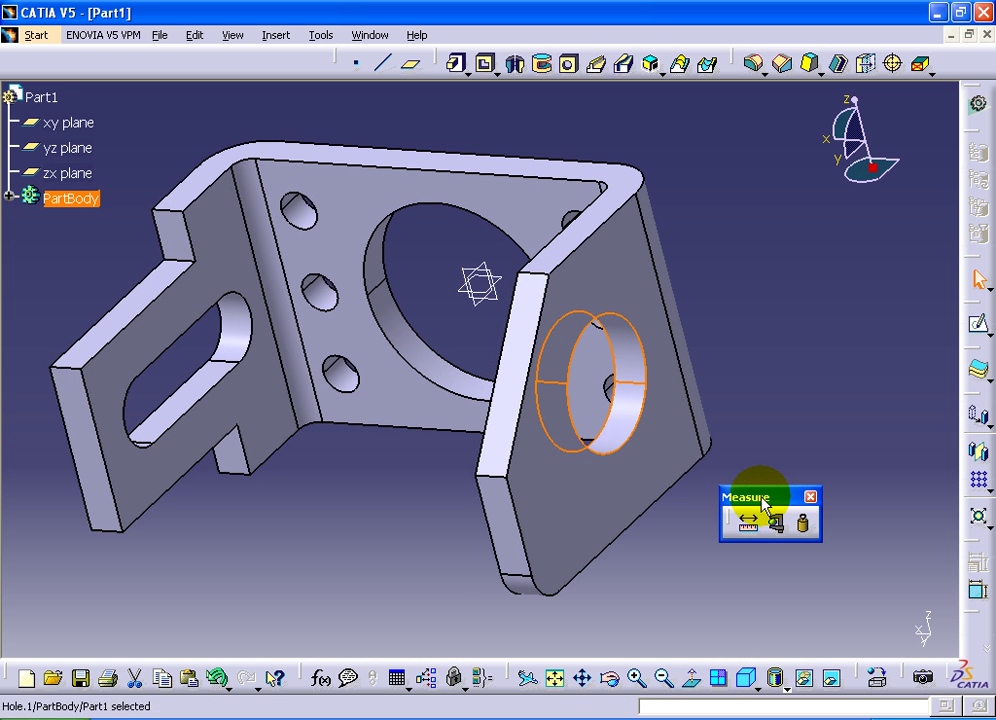
pyautogui.moveTo(445, 327); pyautogui.dragTo(473, 385, button='middle')
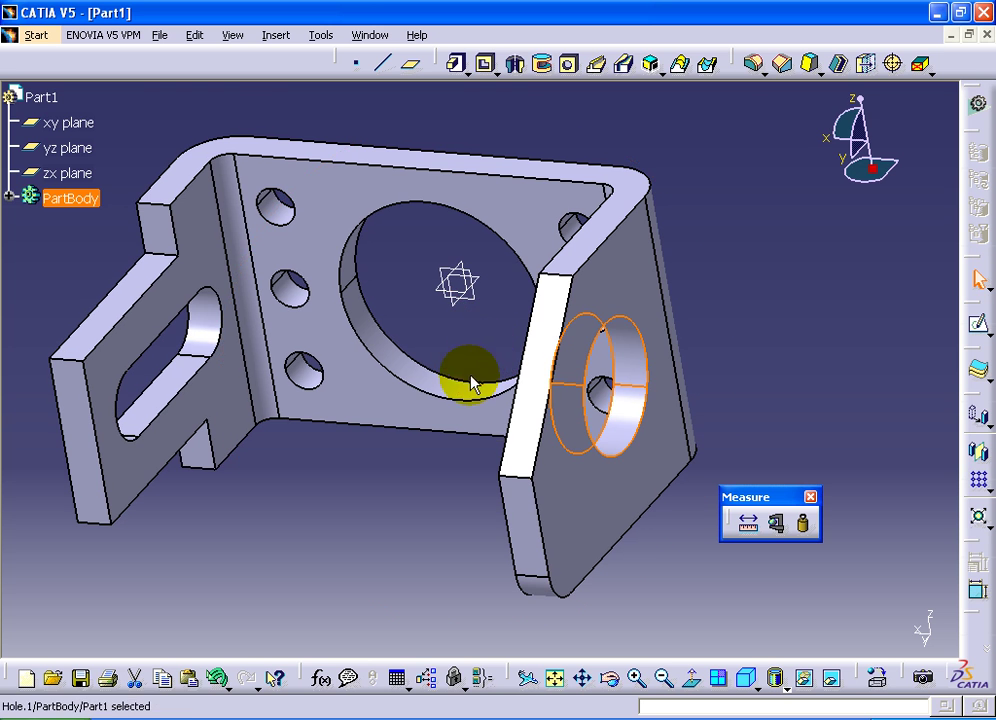
pyautogui.moveTo(422, 473)
pyautogui.mouseDown(button='middle')
pyautogui.moveTo(391, 386)
pyautogui.moveTo(377, 482)
pyautogui.moveTo(389, 522)
pyautogui.moveTo(445, 527)
pyautogui.mouseUp(button='middle')
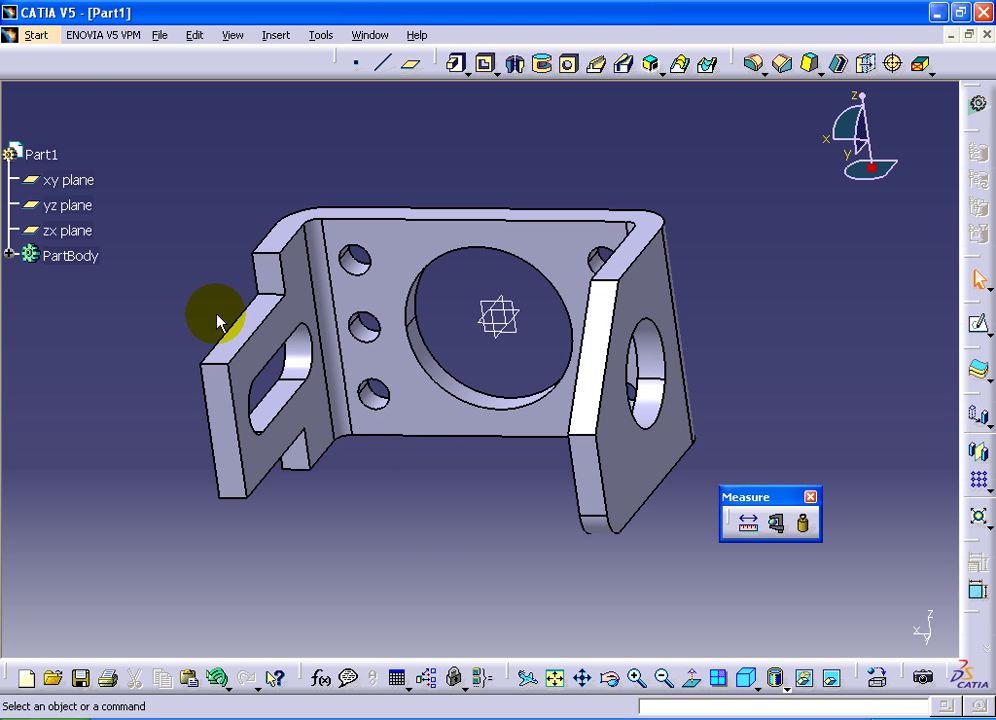
# Step: Switch to the Generative Sheetmetal Design workbench, showing sheet metal parameters of 2 mm thickness and 4 mm bend radius
pyautogui.click(35, 34)
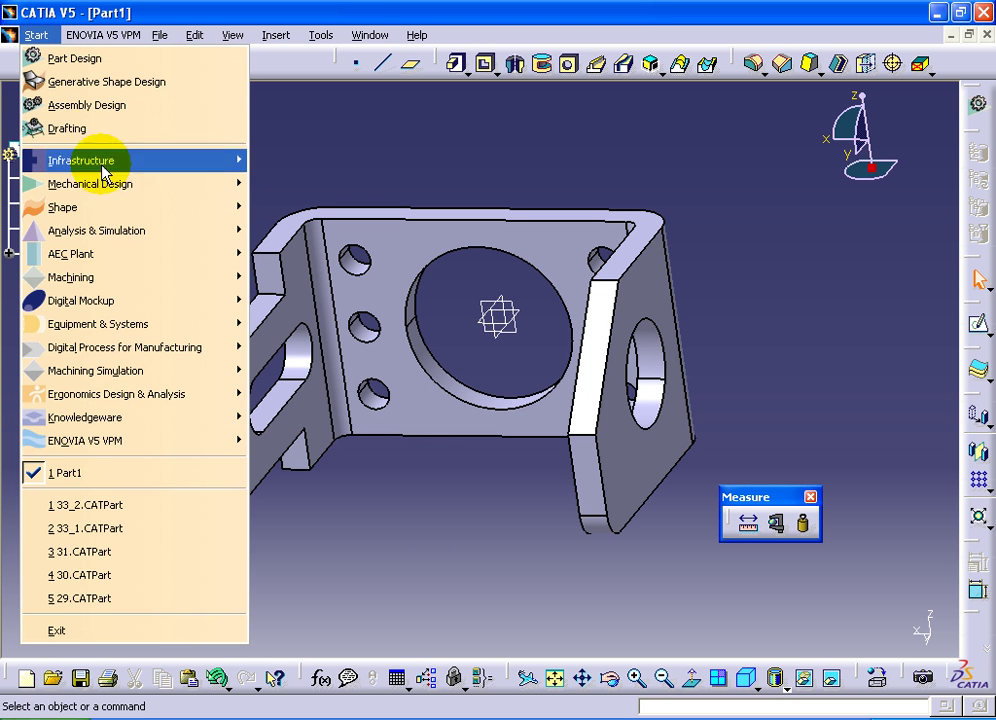
pyautogui.moveTo(90, 184)
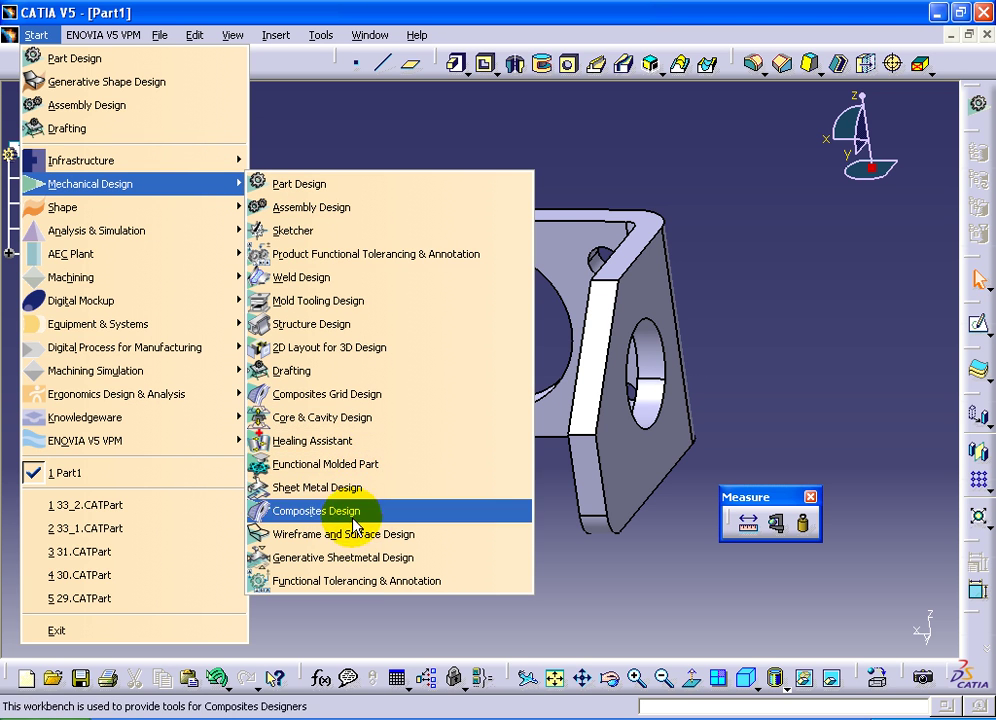
pyautogui.click(352, 558)
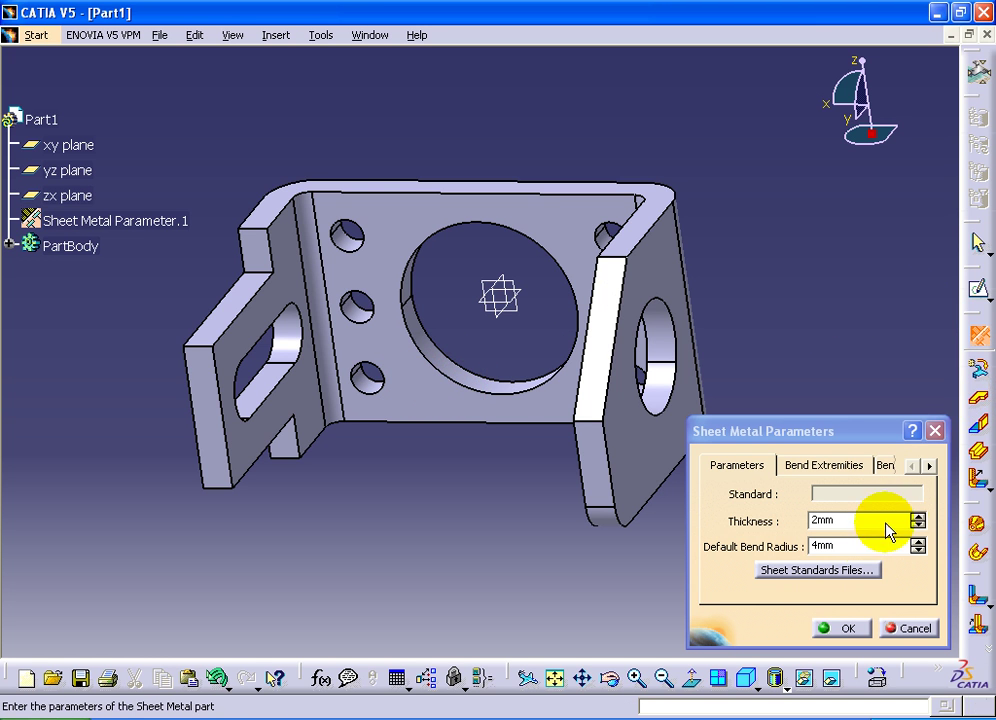
# Step: Accept the sheet metal parameters and pick the central wall Face.1 as the Recognize reference face
pyautogui.click(846, 628)
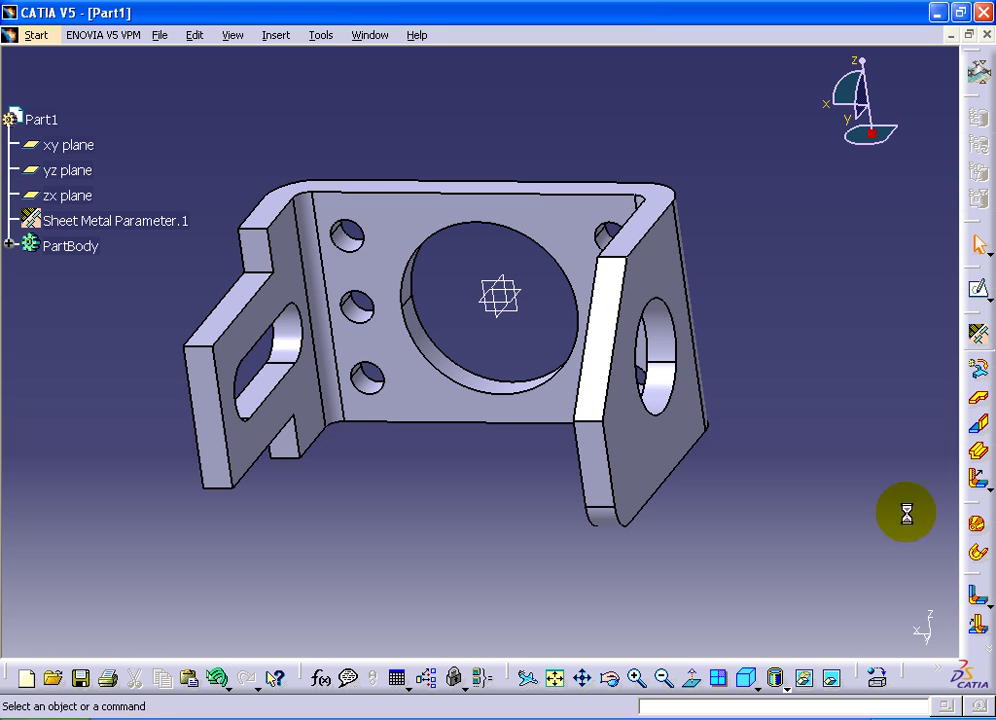
pyautogui.click(978, 370)
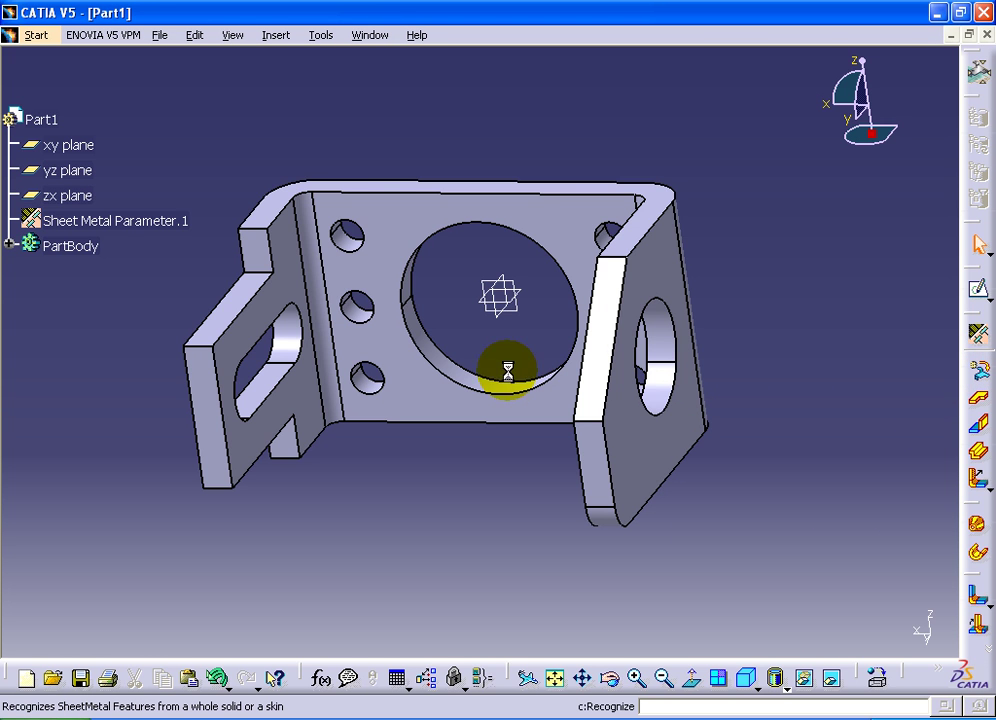
pyautogui.click(423, 378)
# Step: Dismiss the thickness warning, preview the recognition, and ignore the 38 uncomputable faces
pyautogui.click(516, 404)
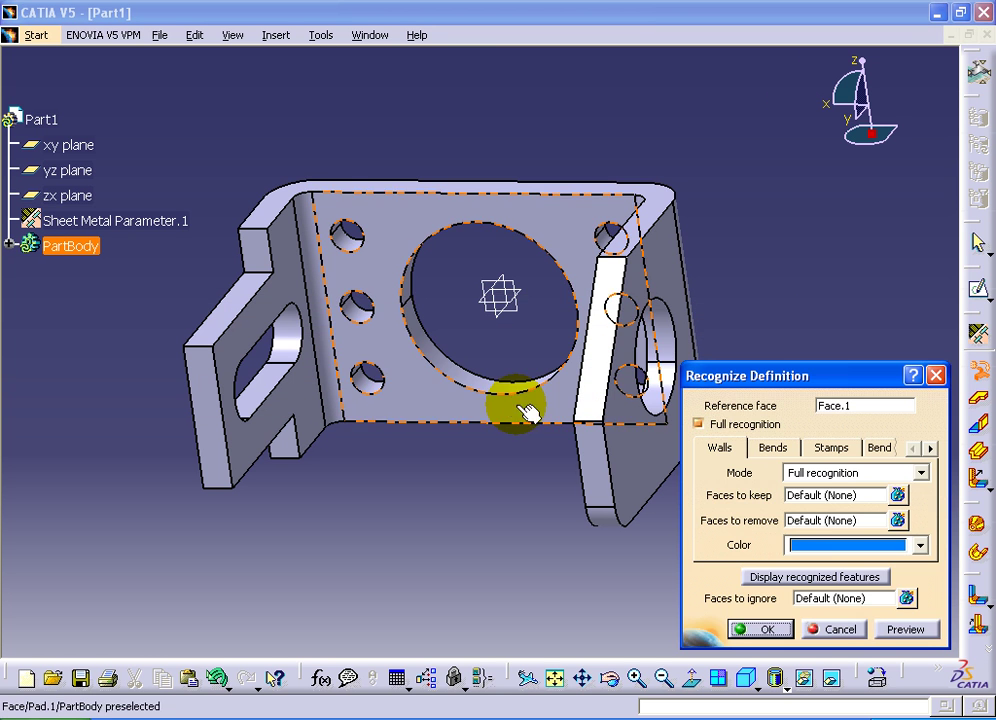
pyautogui.click(508, 406)
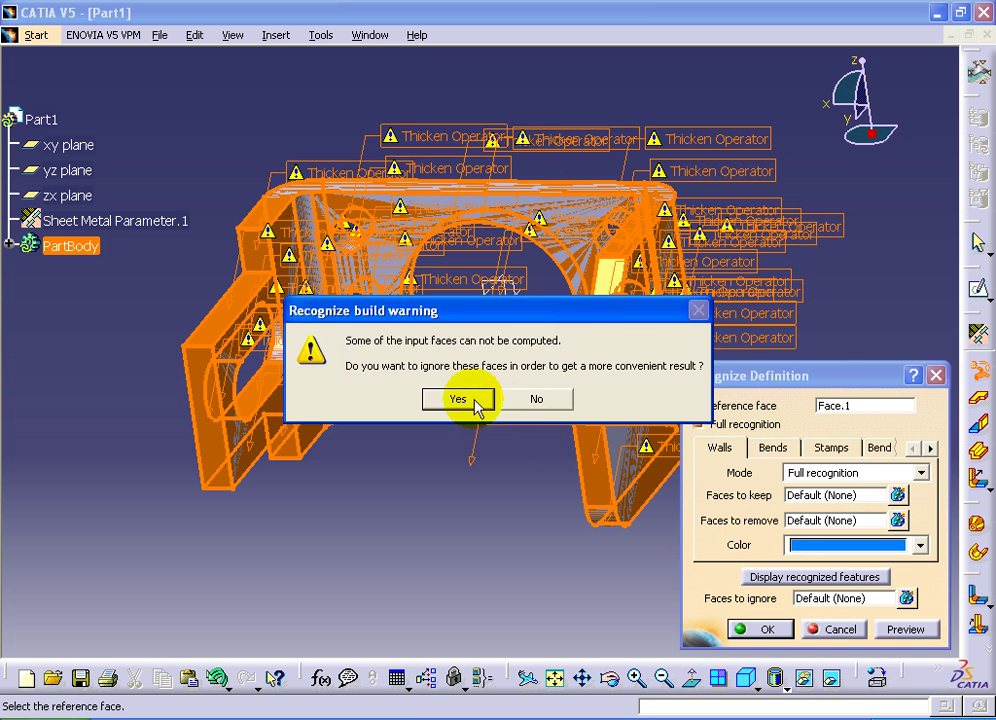
pyautogui.click(462, 401)
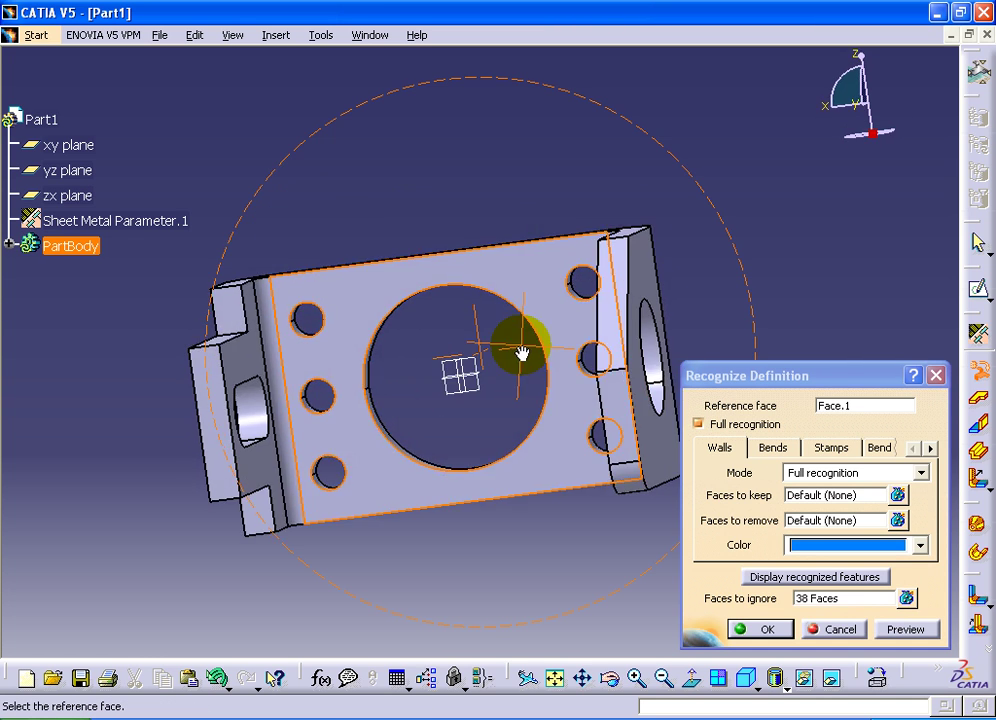